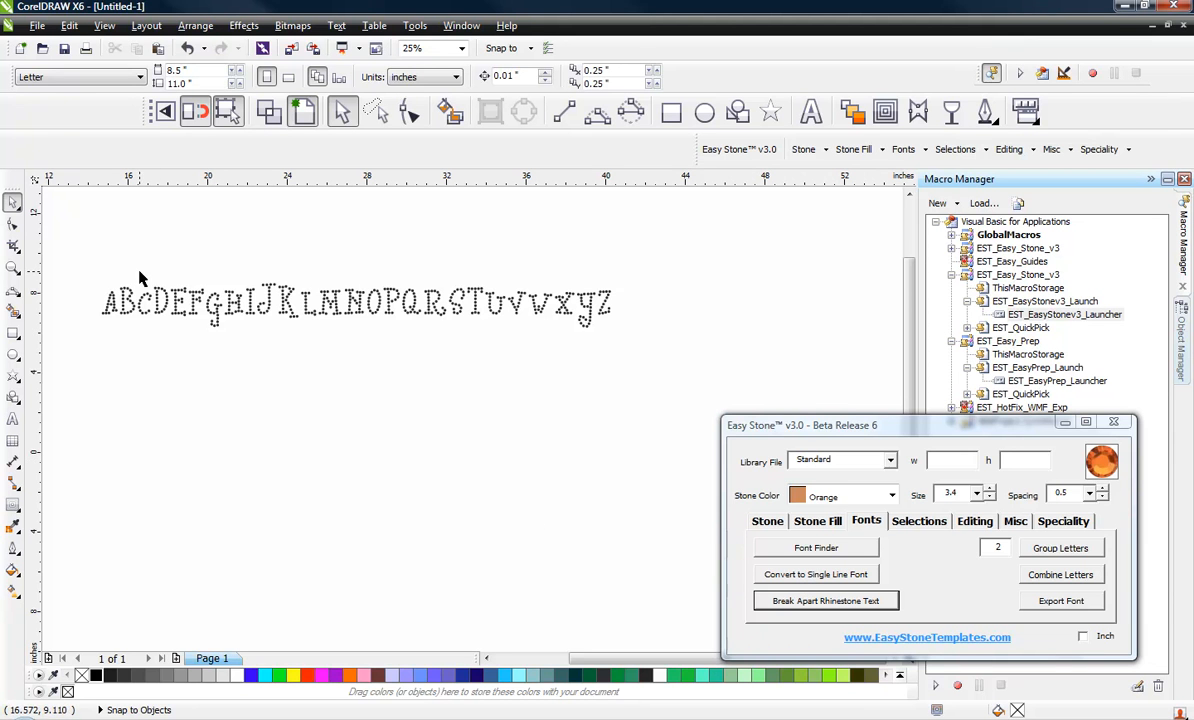
Inspect the separate circles that make up the letters at the start of the rhinestone alphabet.
scroll(96, 276, up, 4)
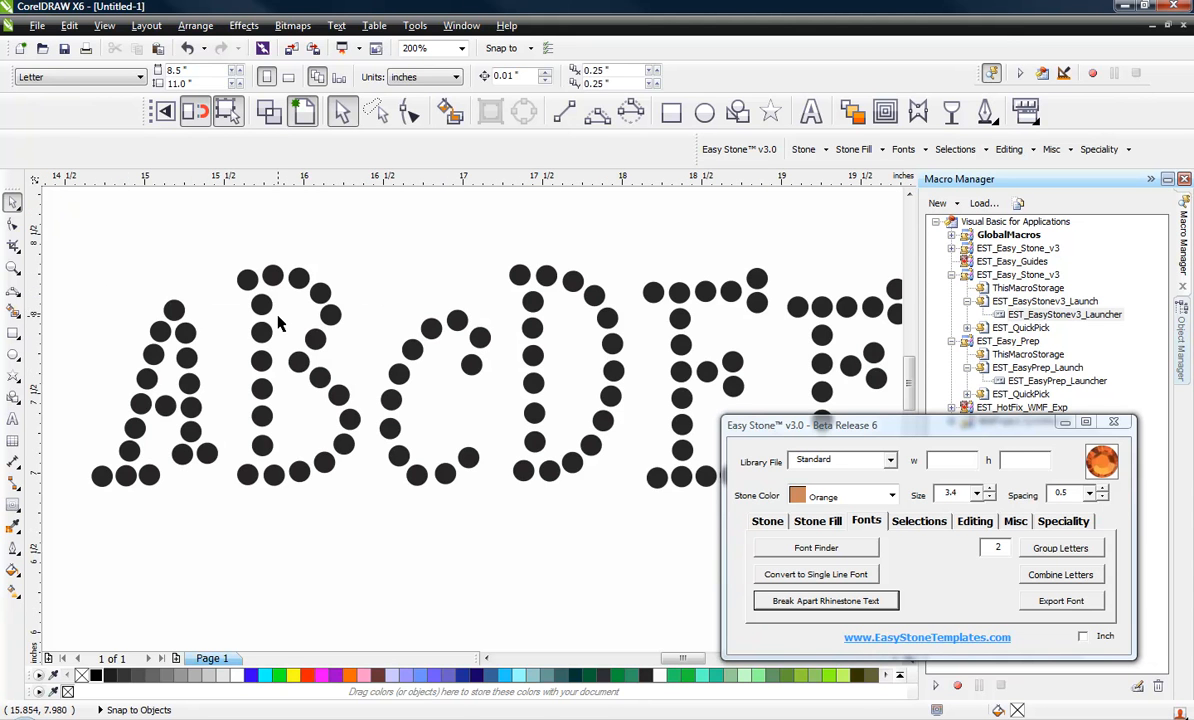
click(320, 295)
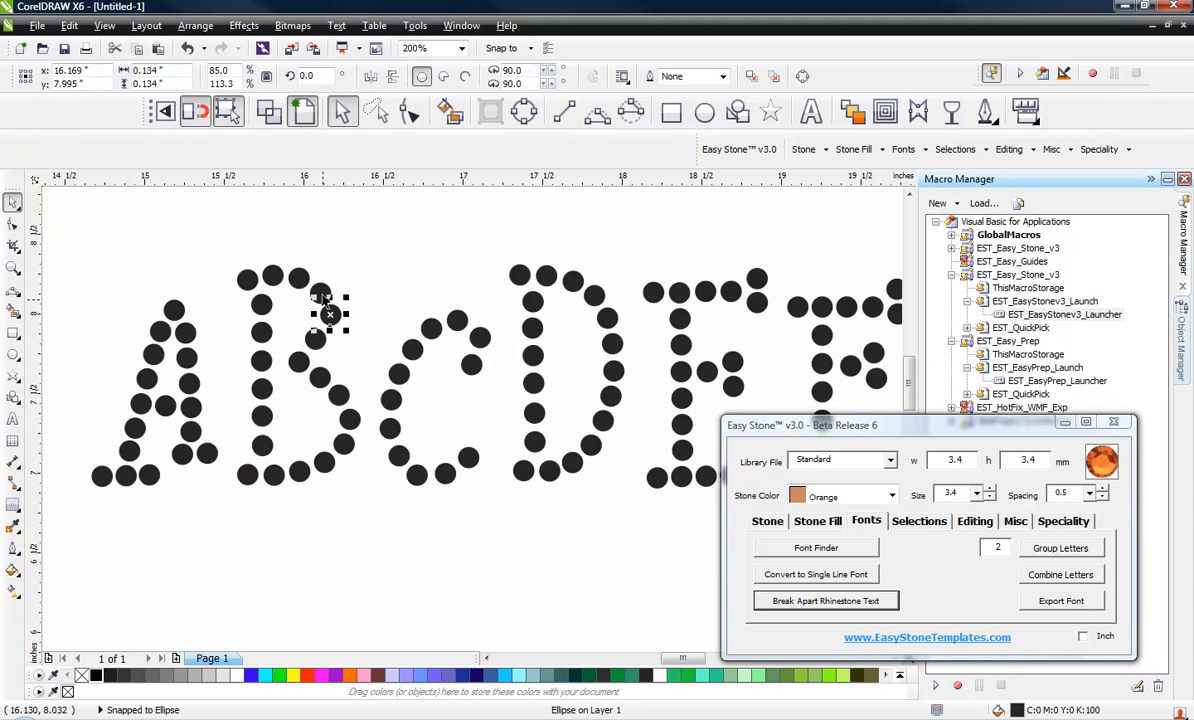
click(249, 280)
click(186, 273)
scroll(208, 297, down, 2)
scroll(295, 410, down, 2)
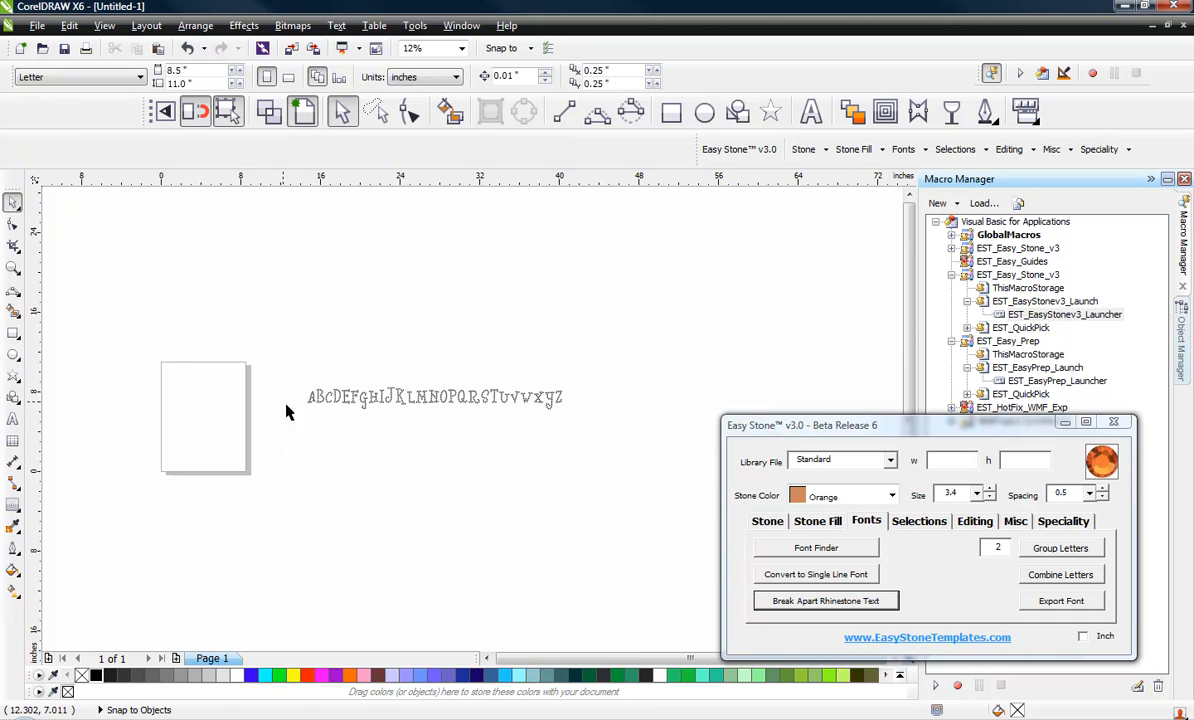
scroll(424, 425, up, 1)
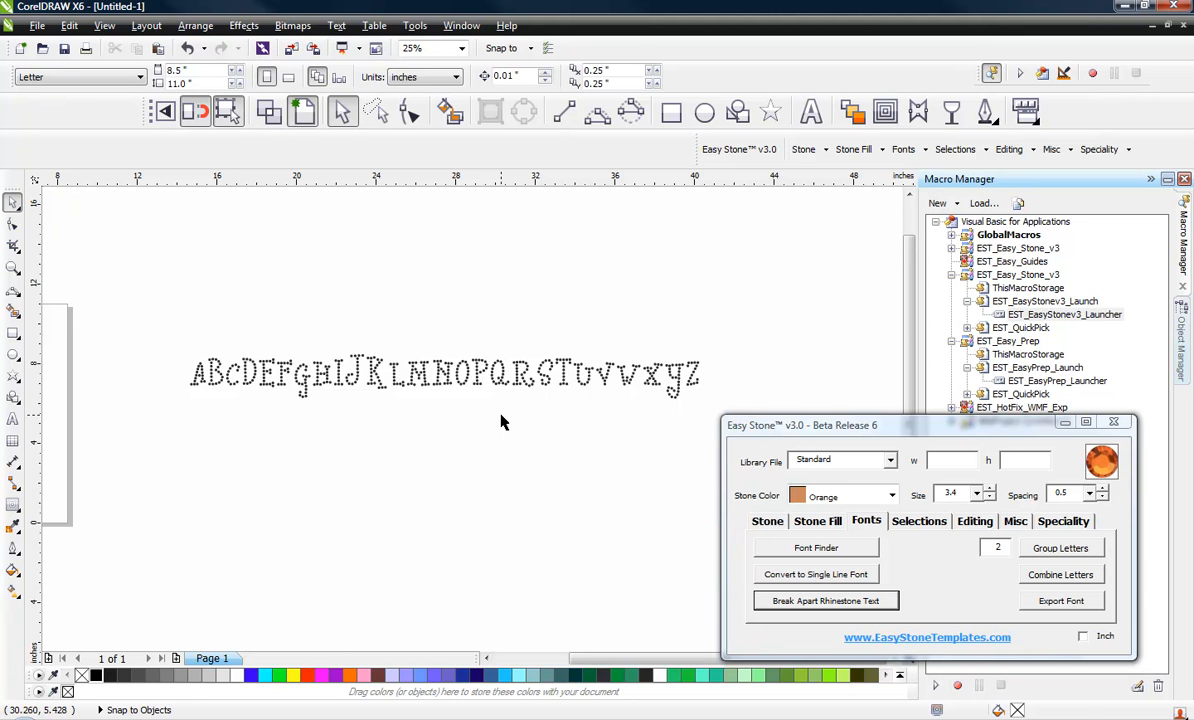
Combine all the circles of the letter Z into a single object.
scroll(634, 389, up, 6)
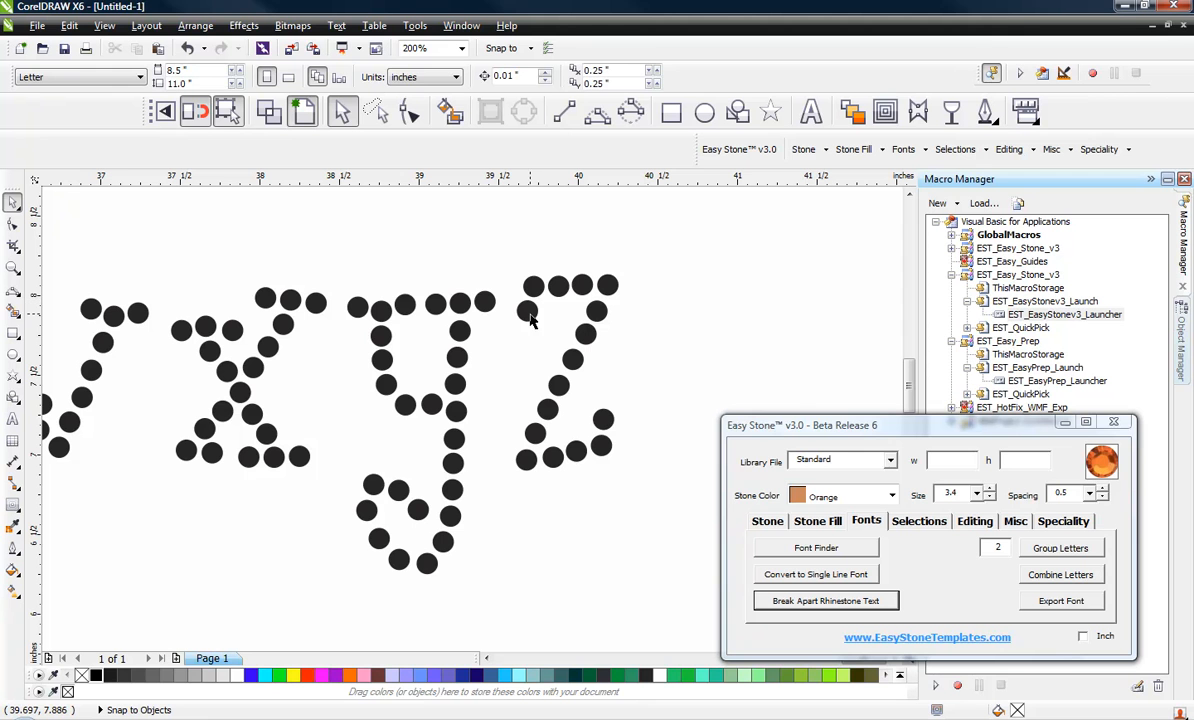
drag(699, 231, 501, 516)
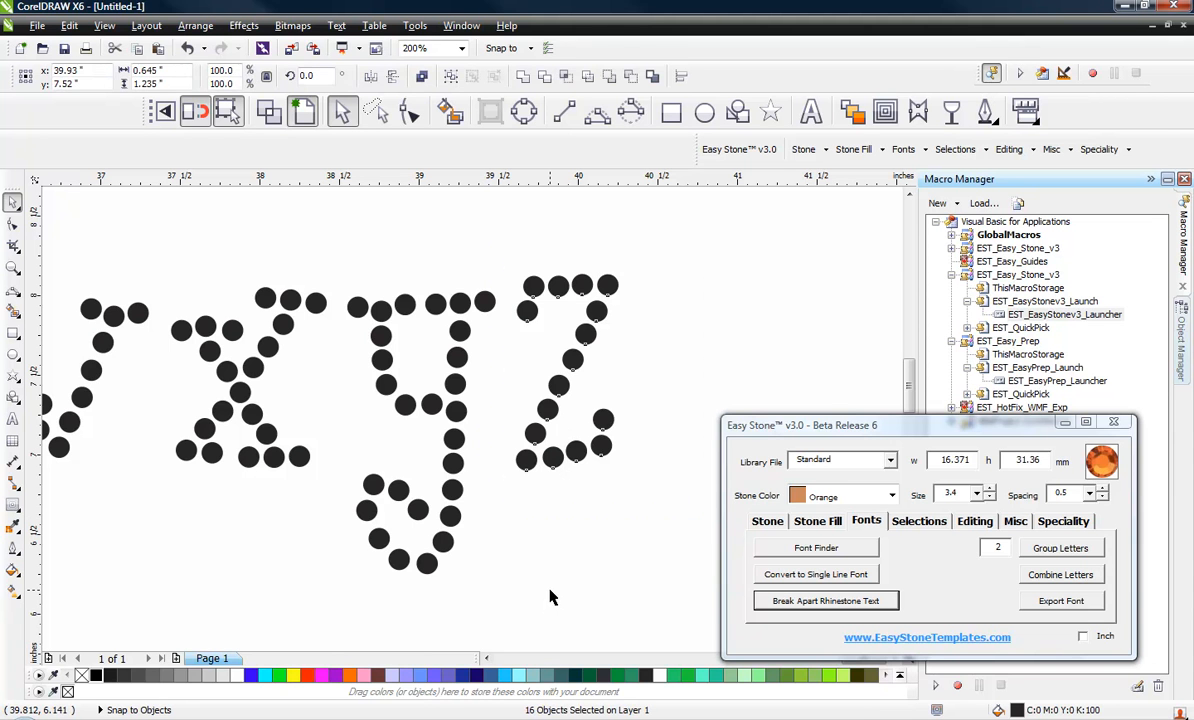
click(672, 293)
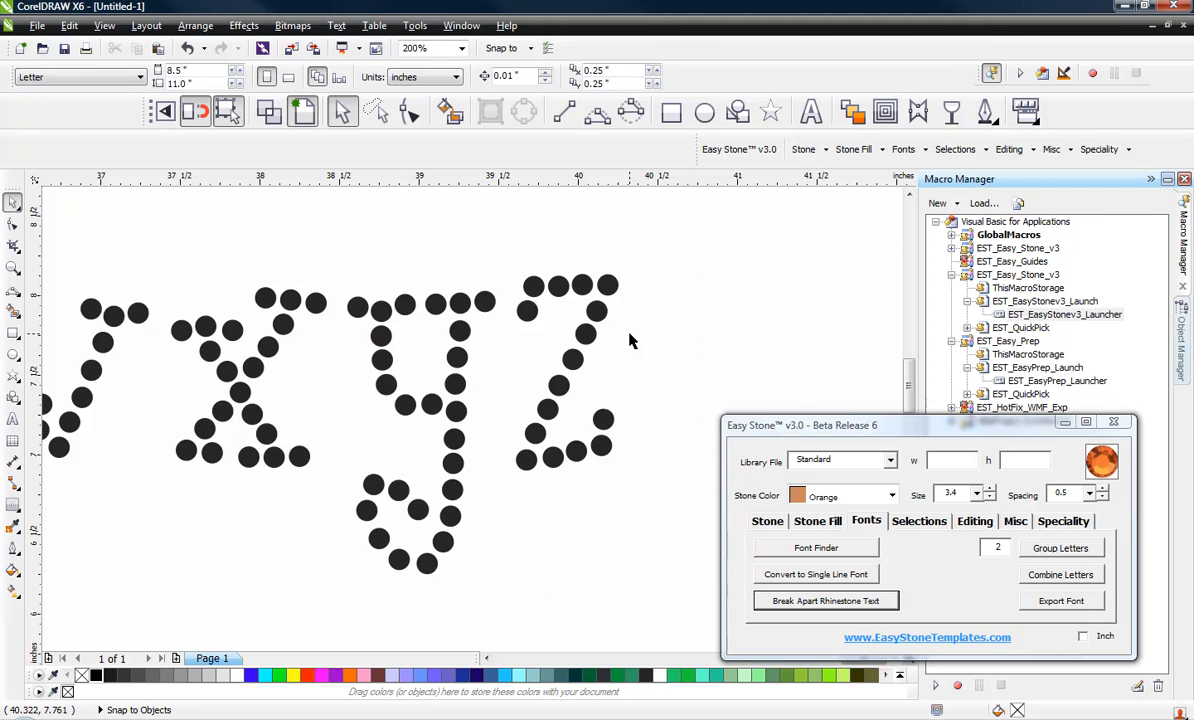
drag(656, 245, 499, 516)
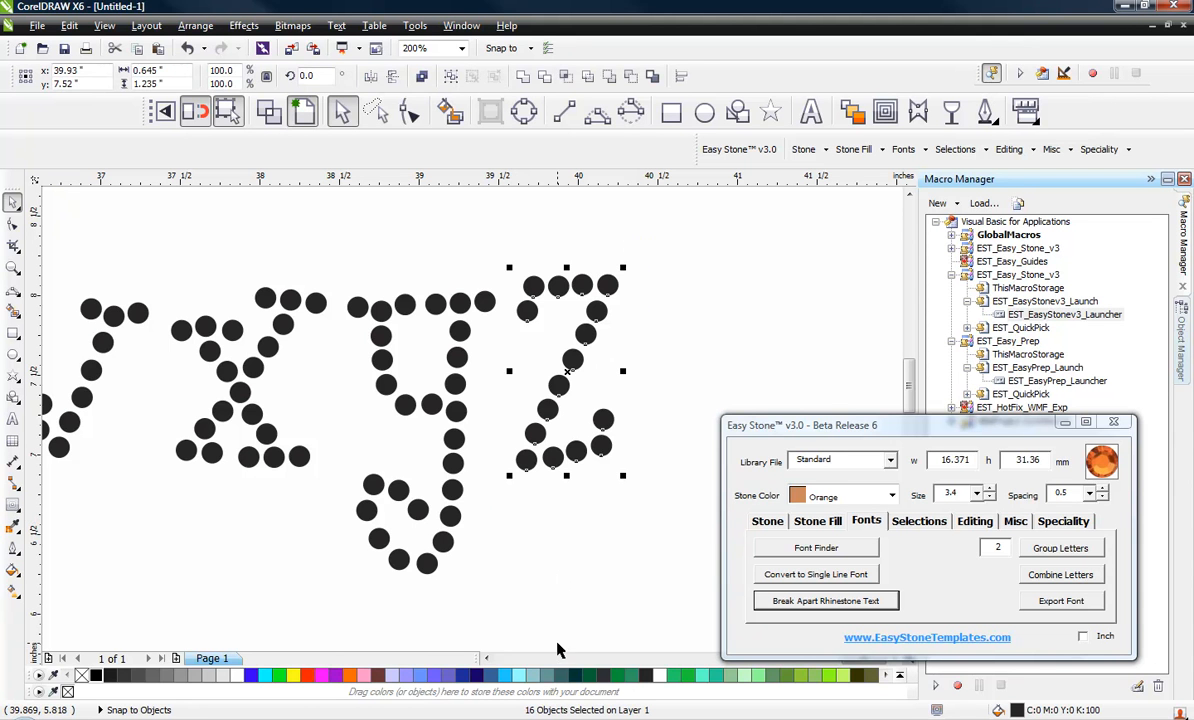
click(597, 552)
scroll(546, 364, down, 1)
drag(642, 301, 522, 446)
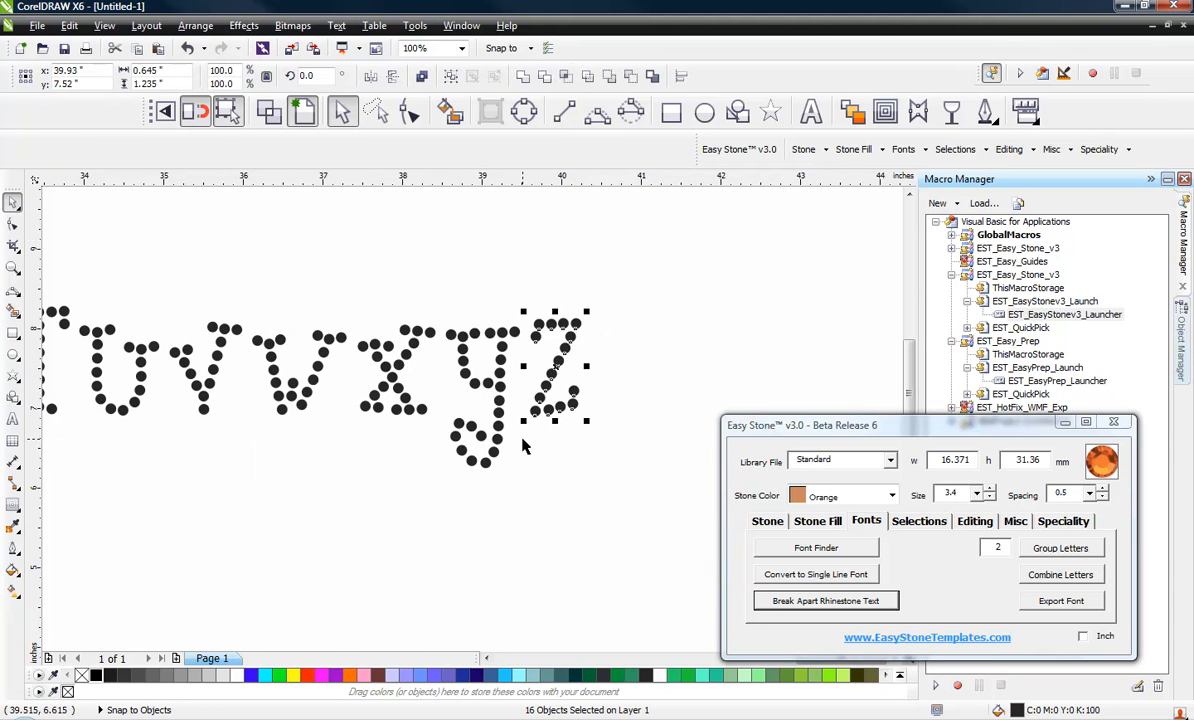
click(424, 80)
click(410, 278)
Combine all the circles of the letter Y into a single object.
drag(437, 297, 525, 493)
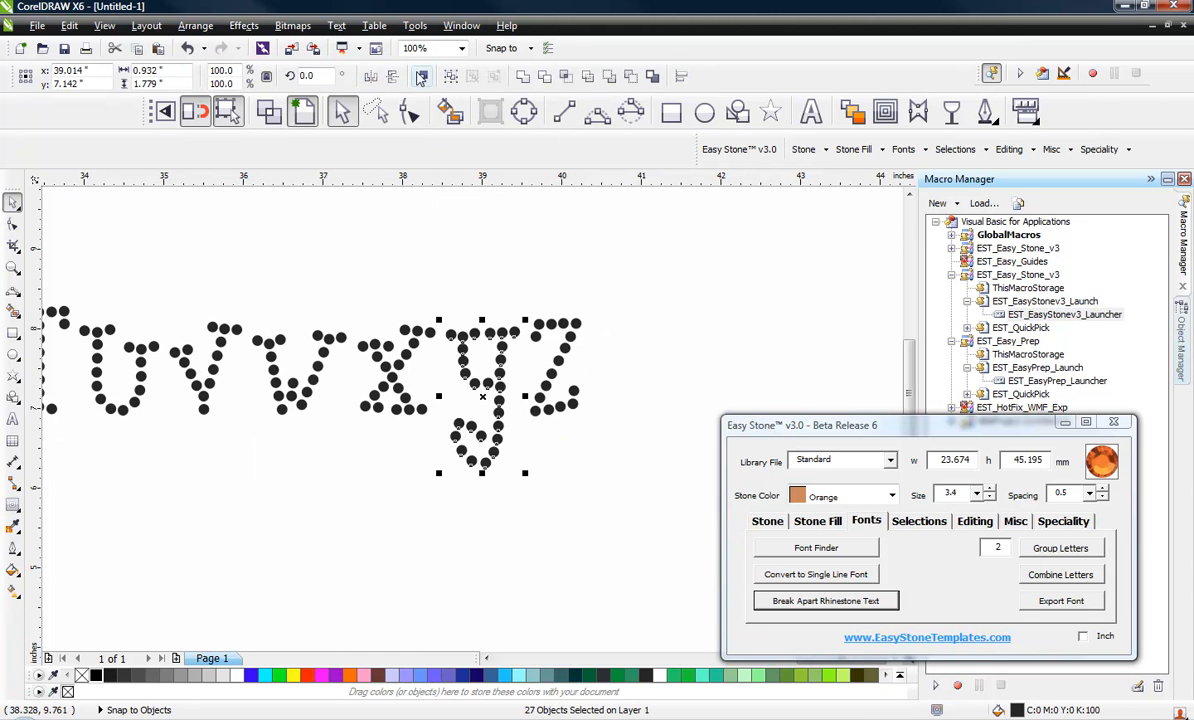
click(393, 72)
click(514, 282)
scroll(597, 325, down, 2)
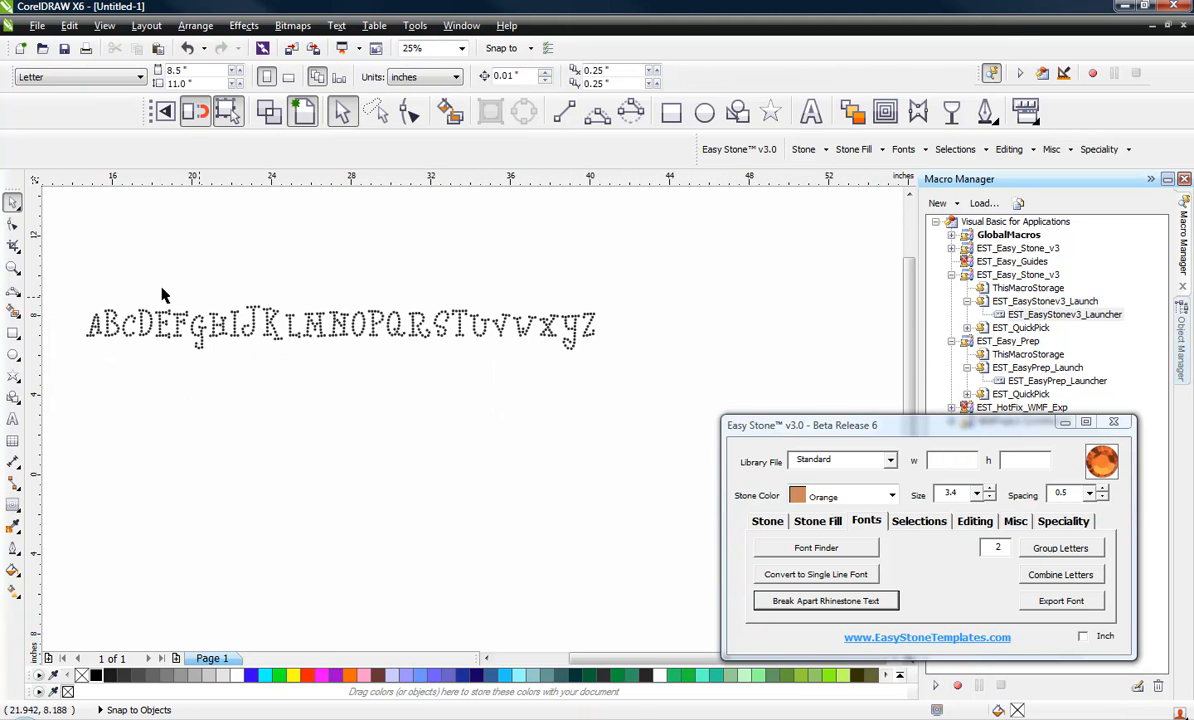
Run Combine Letters on the whole alphabet with the value 1.
drag(74, 295, 648, 393)
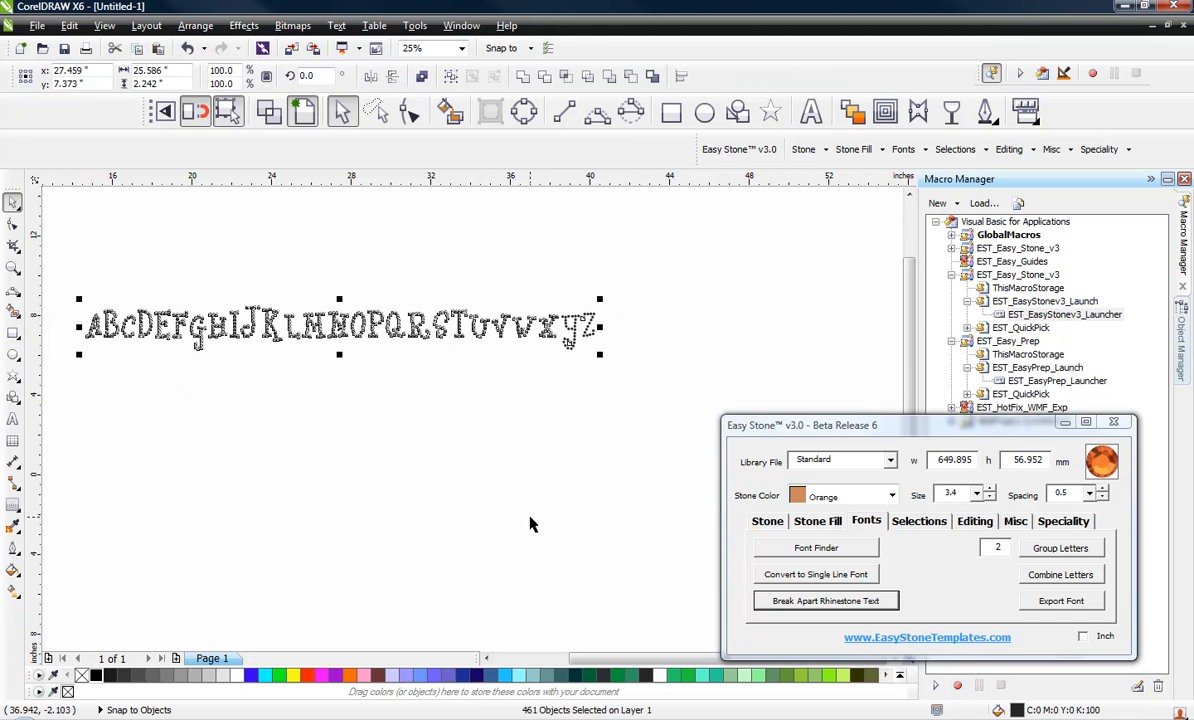
click(198, 427)
drag(57, 273, 632, 392)
double_click(993, 548)
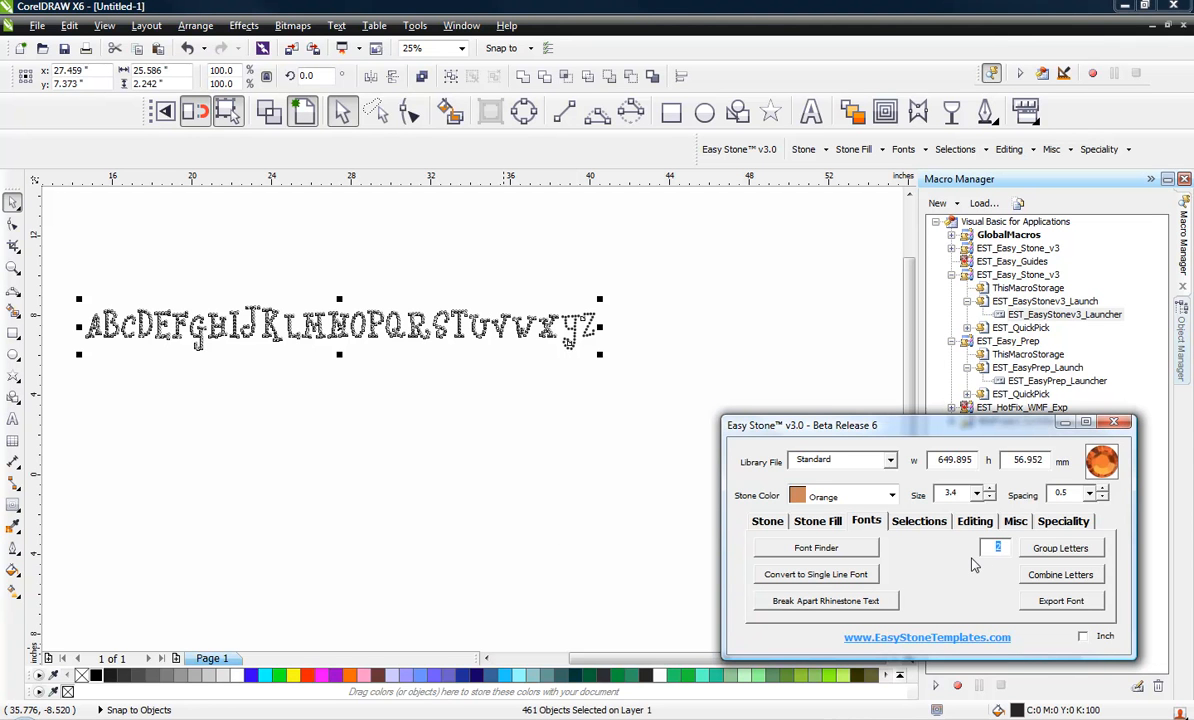
text(1)
click(1071, 580)
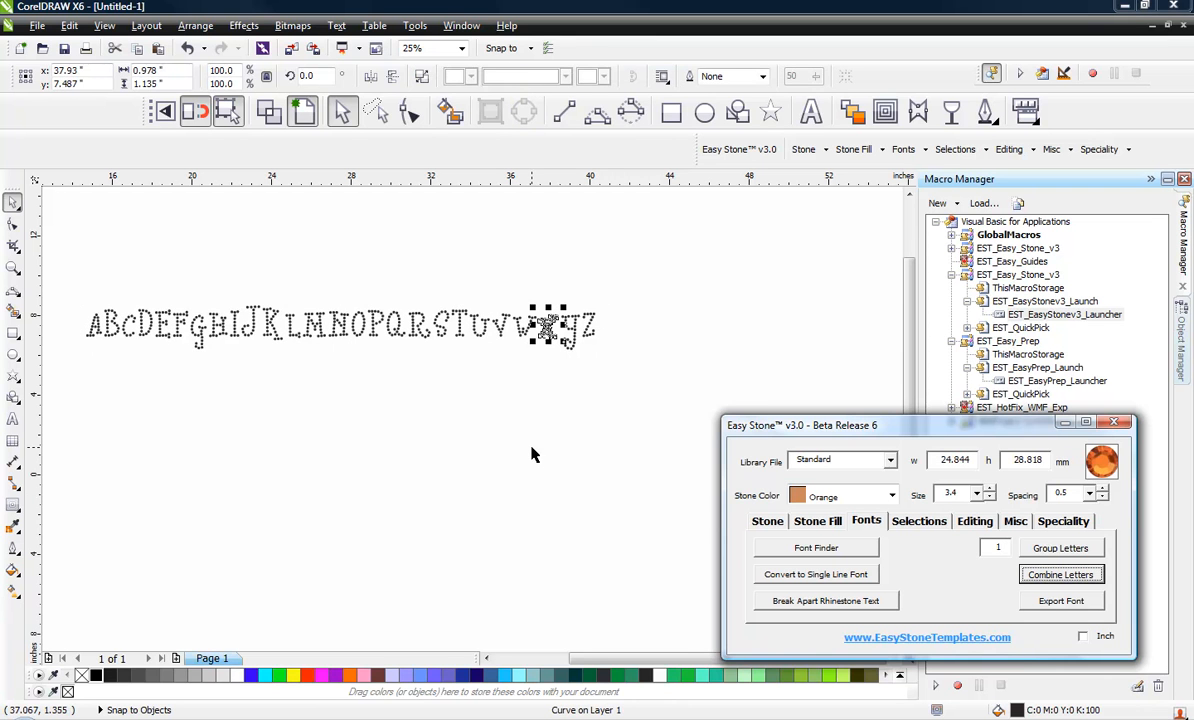
click(533, 454)
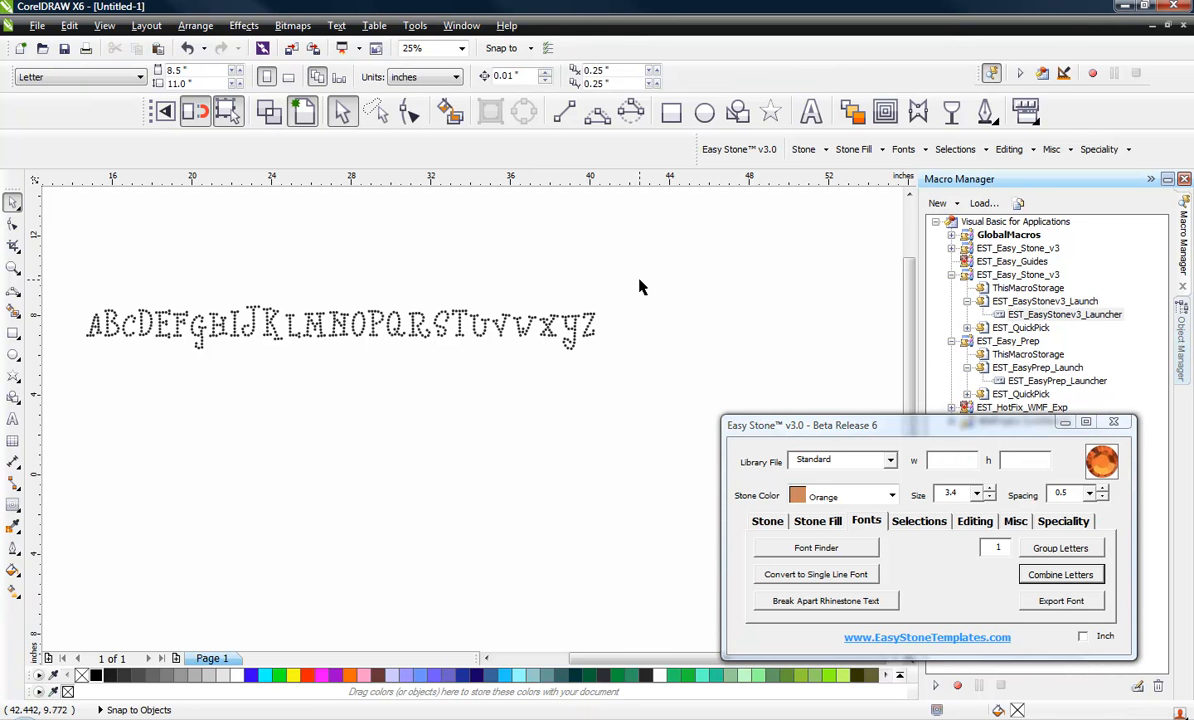
Check the alphabet's object count, then run Combine Letters on the whole alphabet again with the value 2.
drag(640, 281, 71, 387)
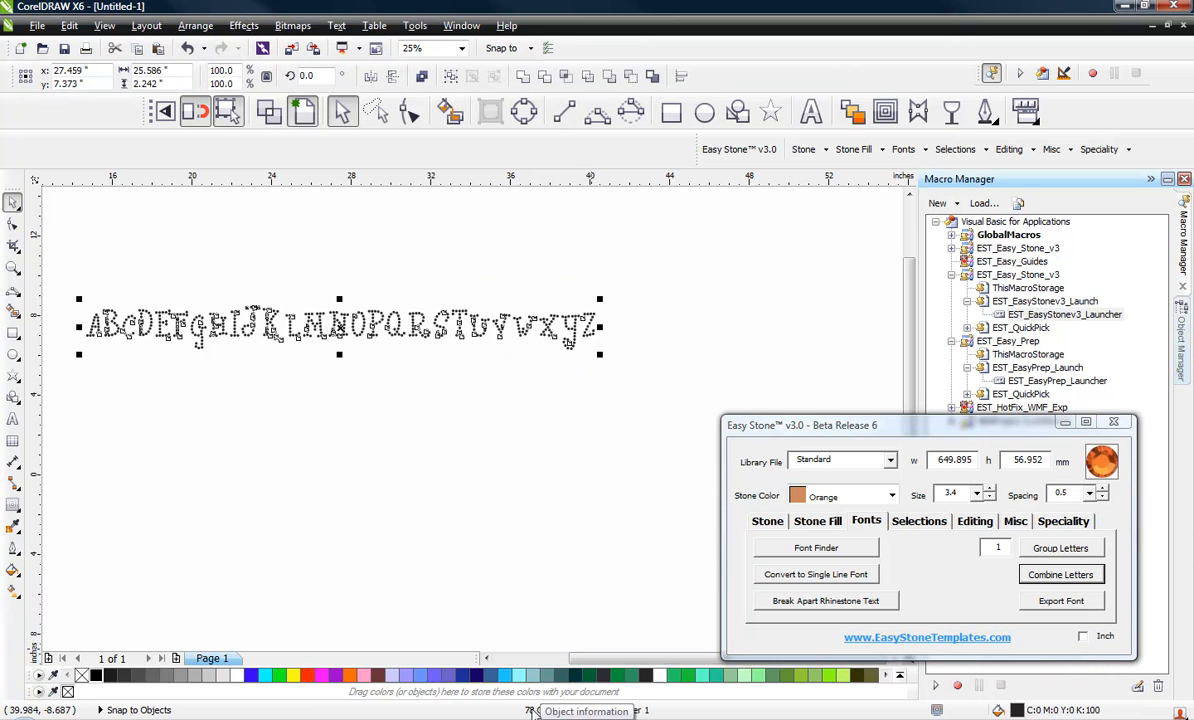
click(478, 556)
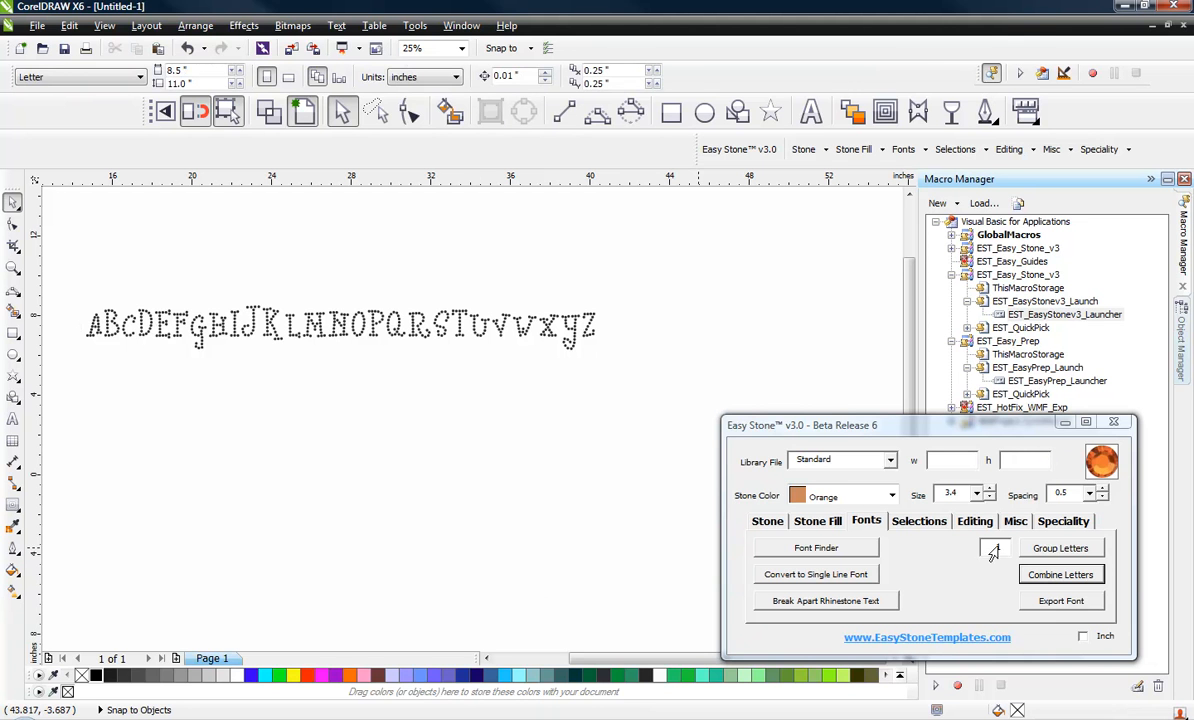
drag(705, 287, 67, 373)
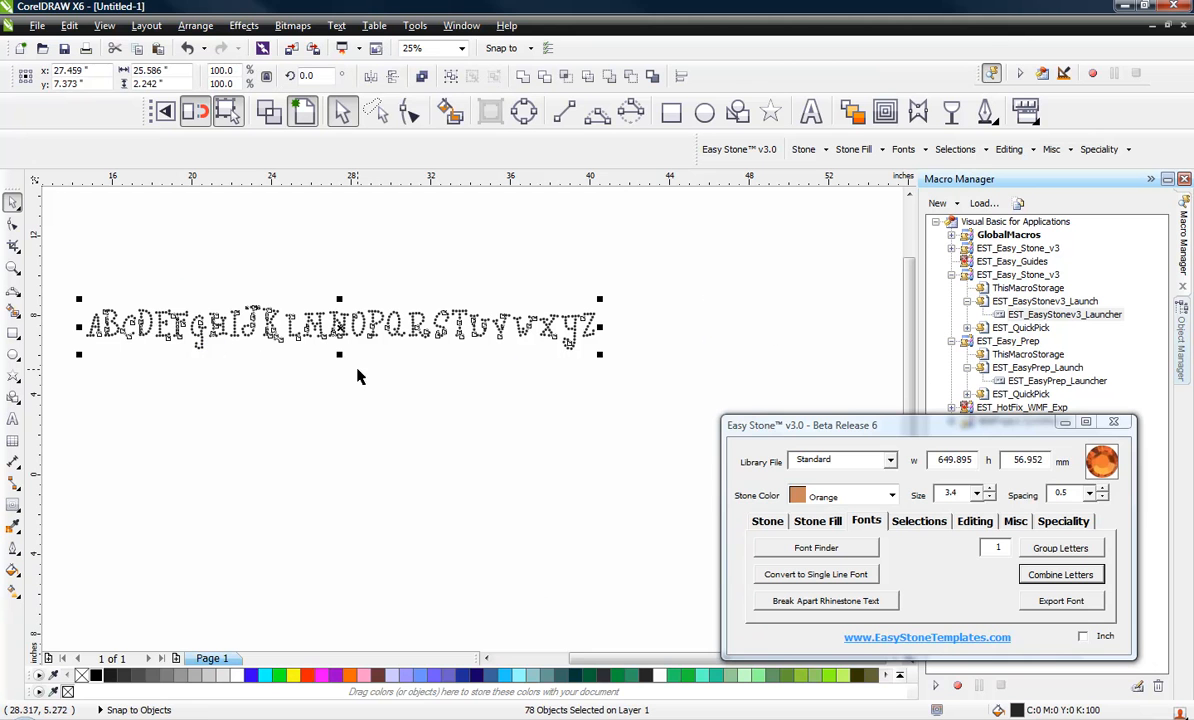
double_click(986, 548)
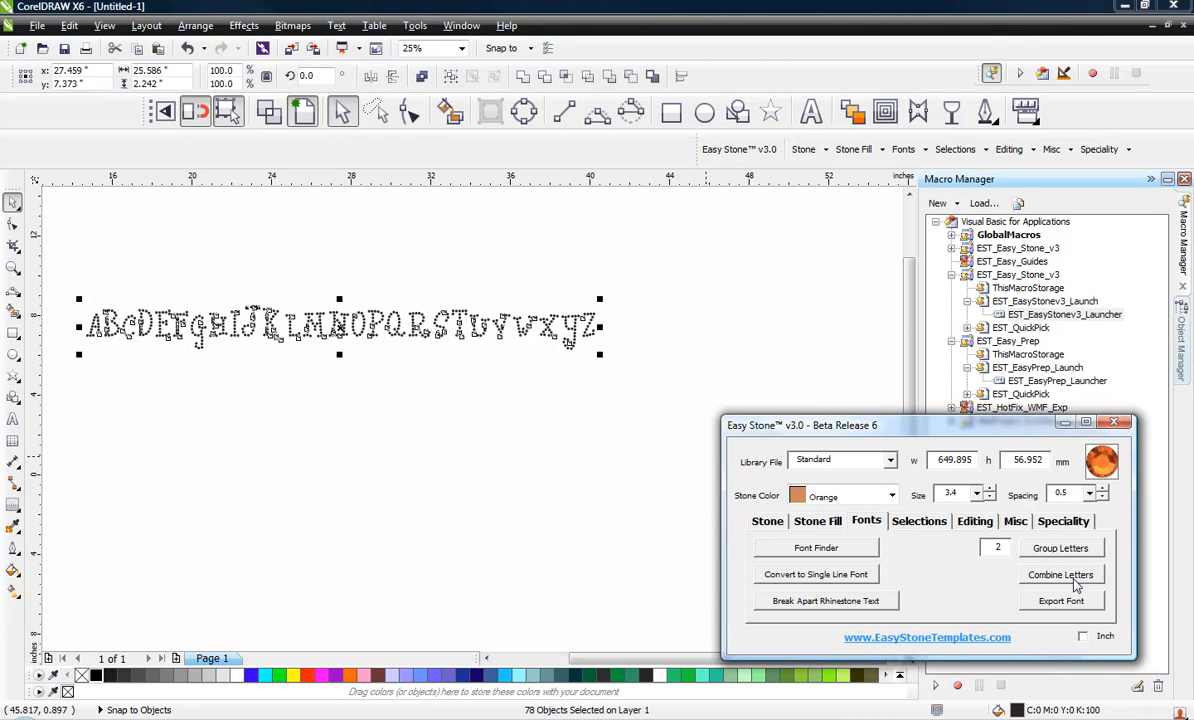
text(2)
click(1060, 574)
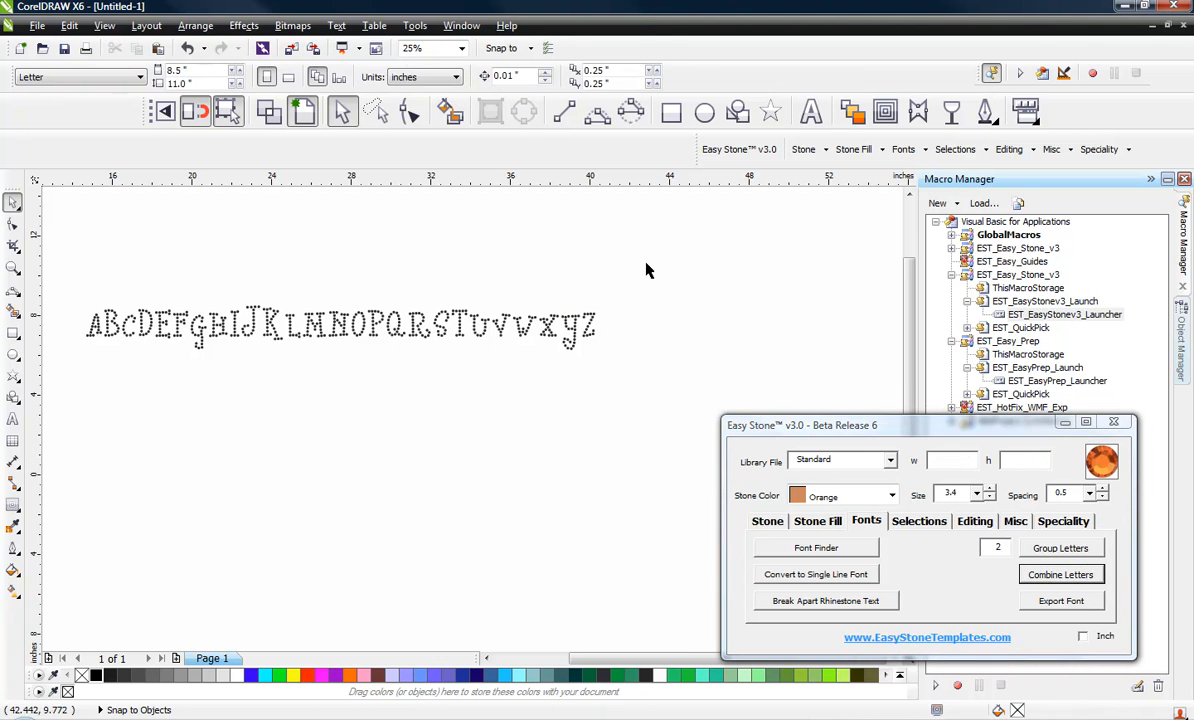
Check how many objects the combined alphabet consists of and look over the letters.
drag(645, 263, 85, 394)
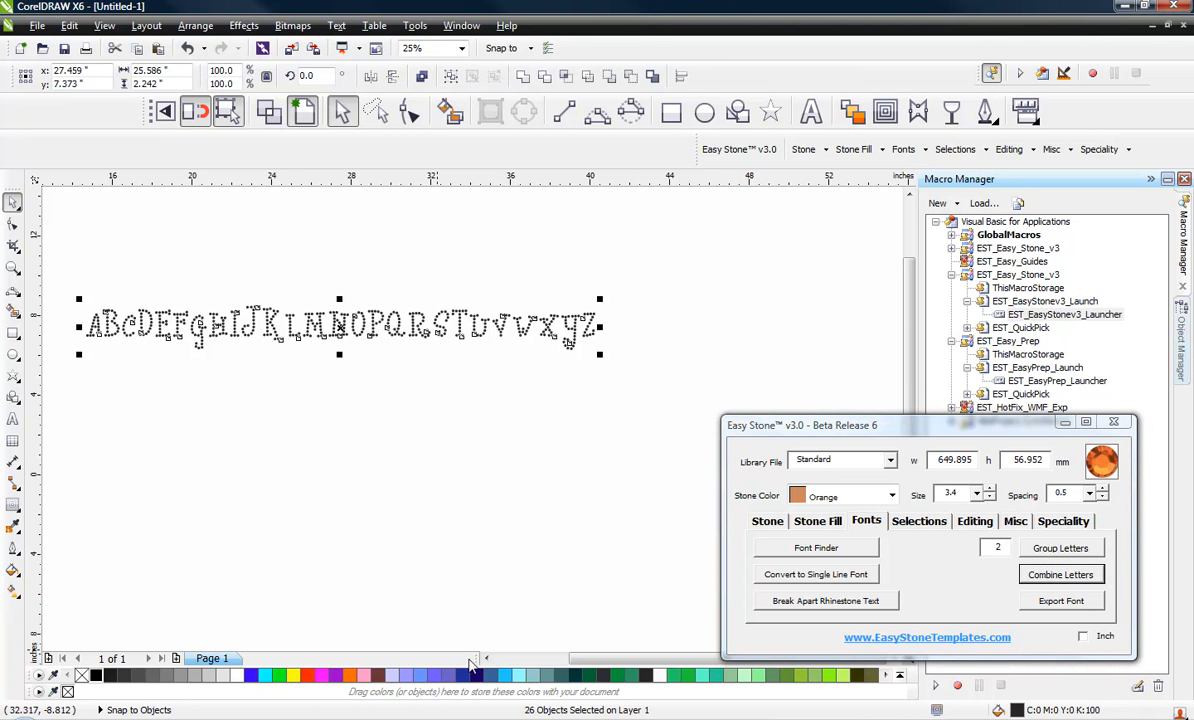
click(480, 553)
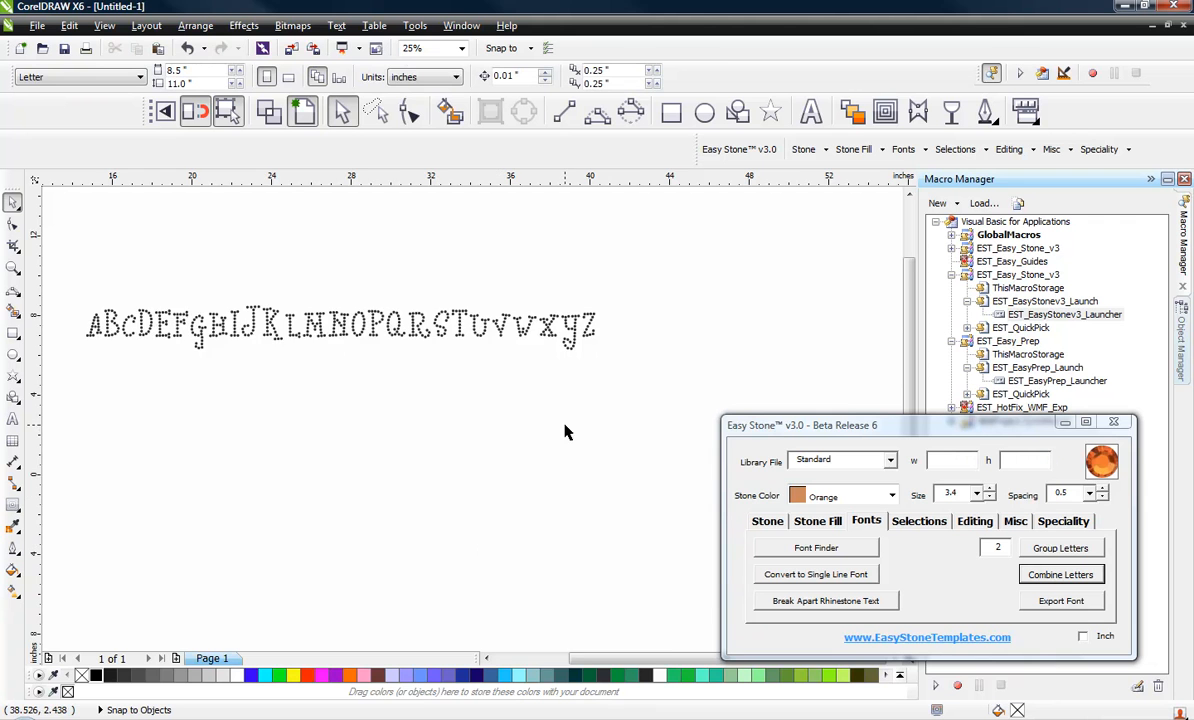
scroll(565, 432, down, 1)
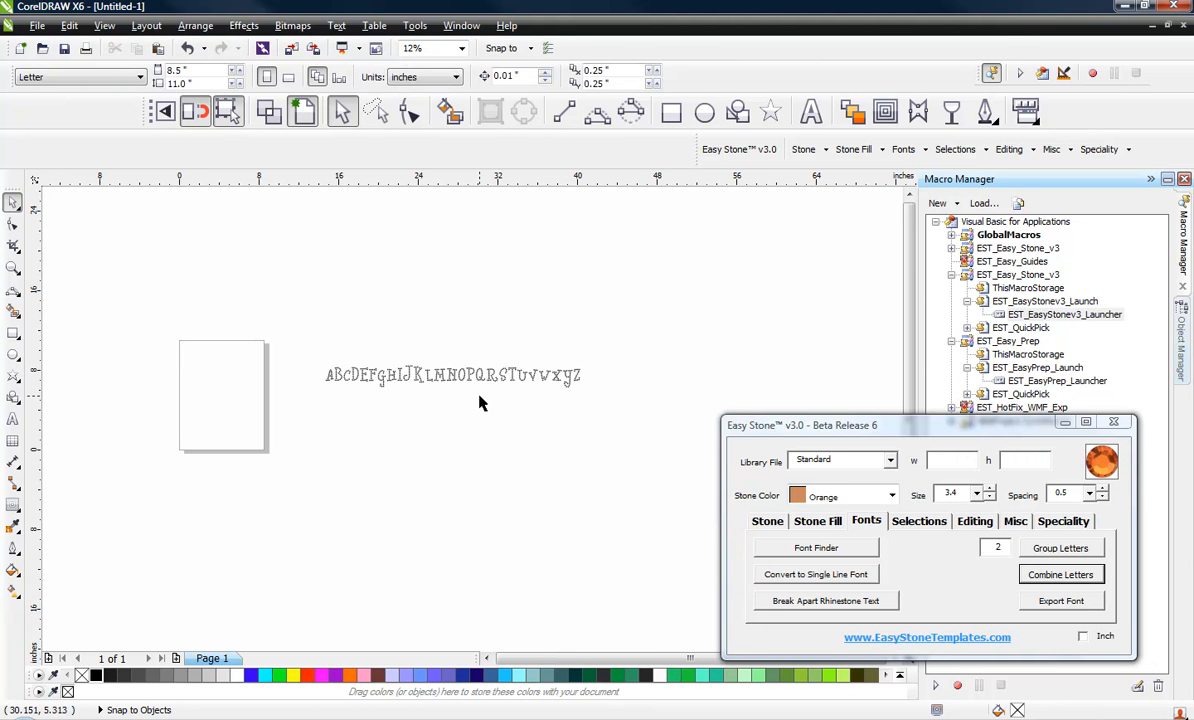
scroll(474, 405, up, 1)
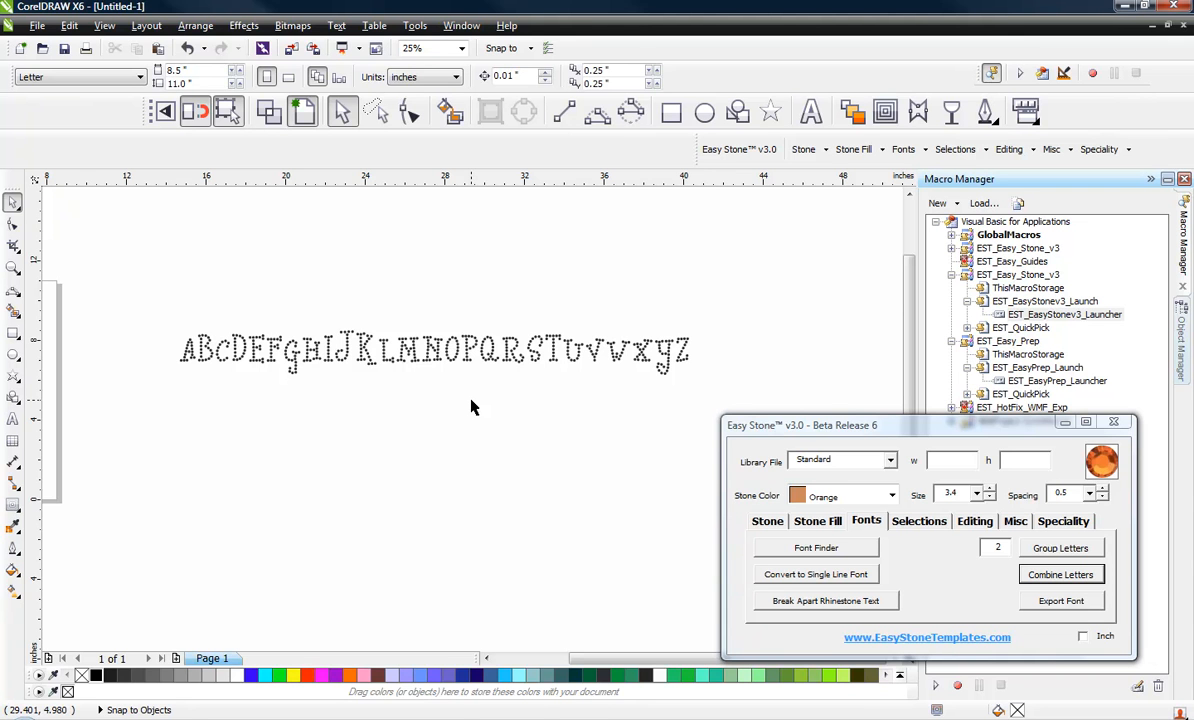
scroll(575, 396, down, 1)
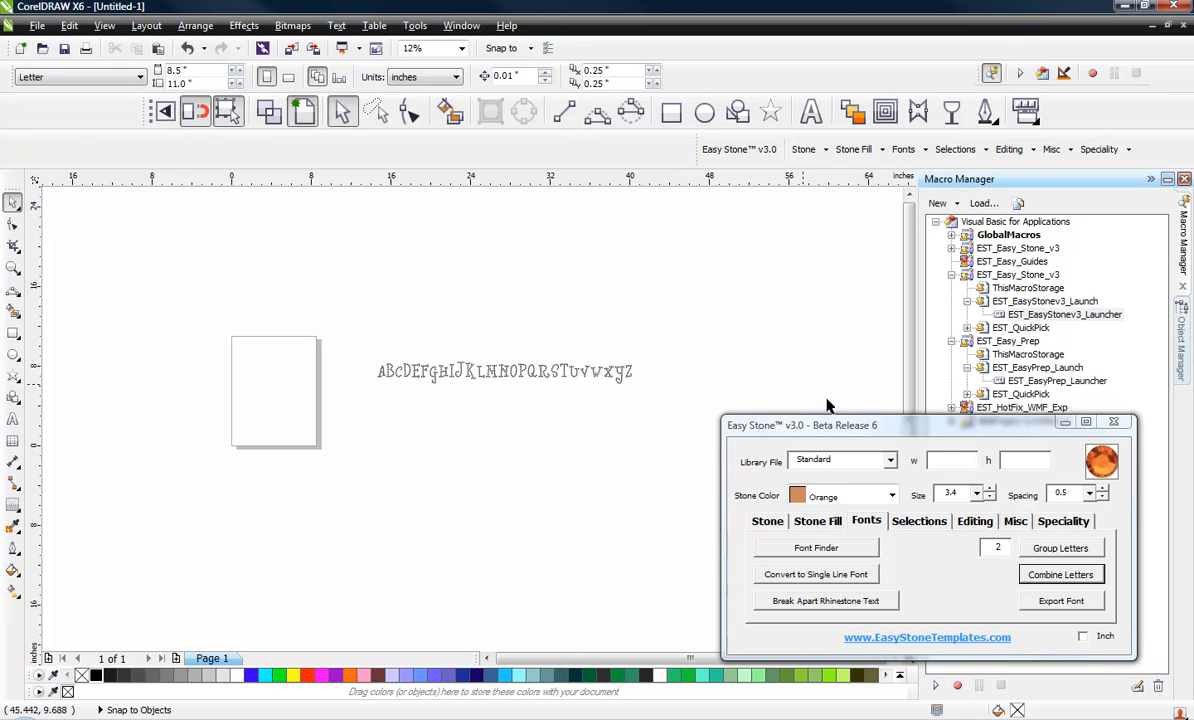
Prepare the page for font export and stack all the alphabet letters by aligning their left edges.
click(1067, 605)
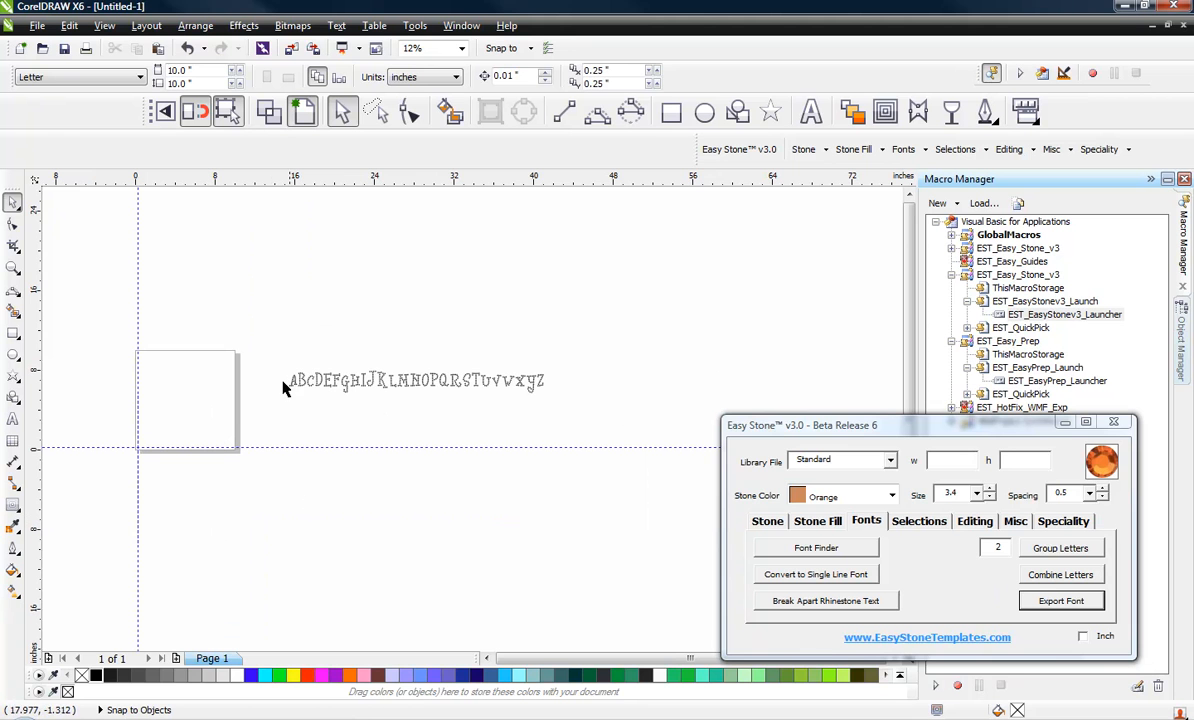
drag(586, 411, 592, 413)
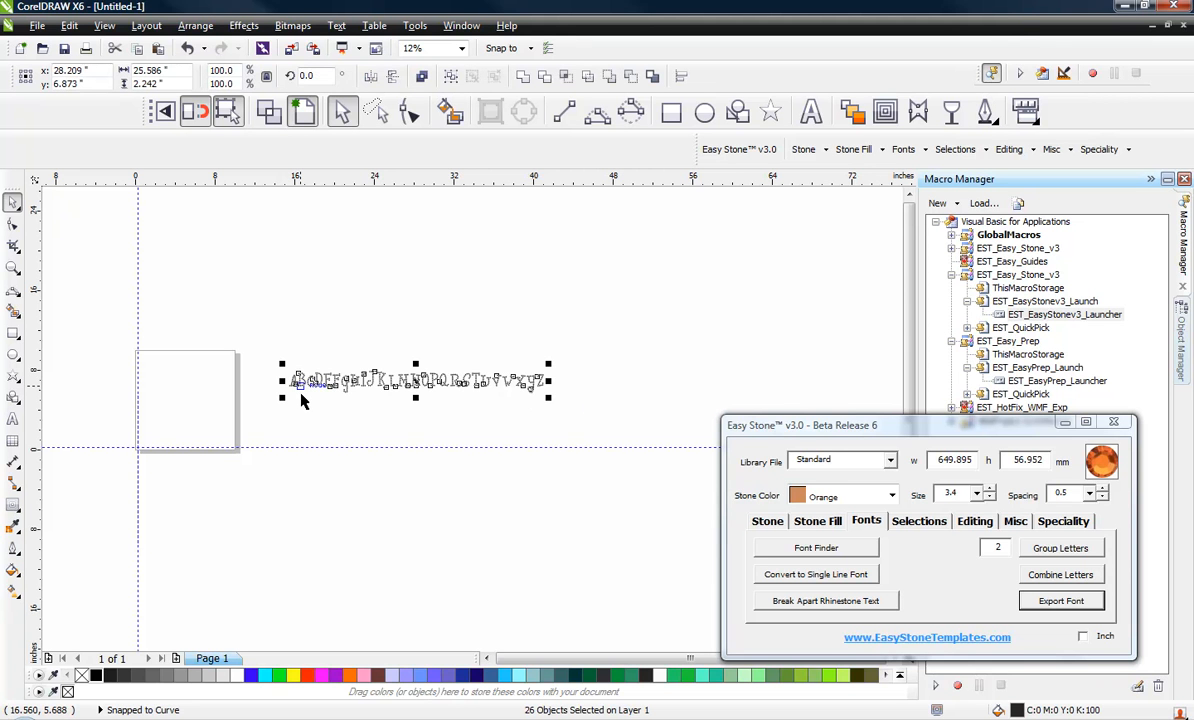
key(e)
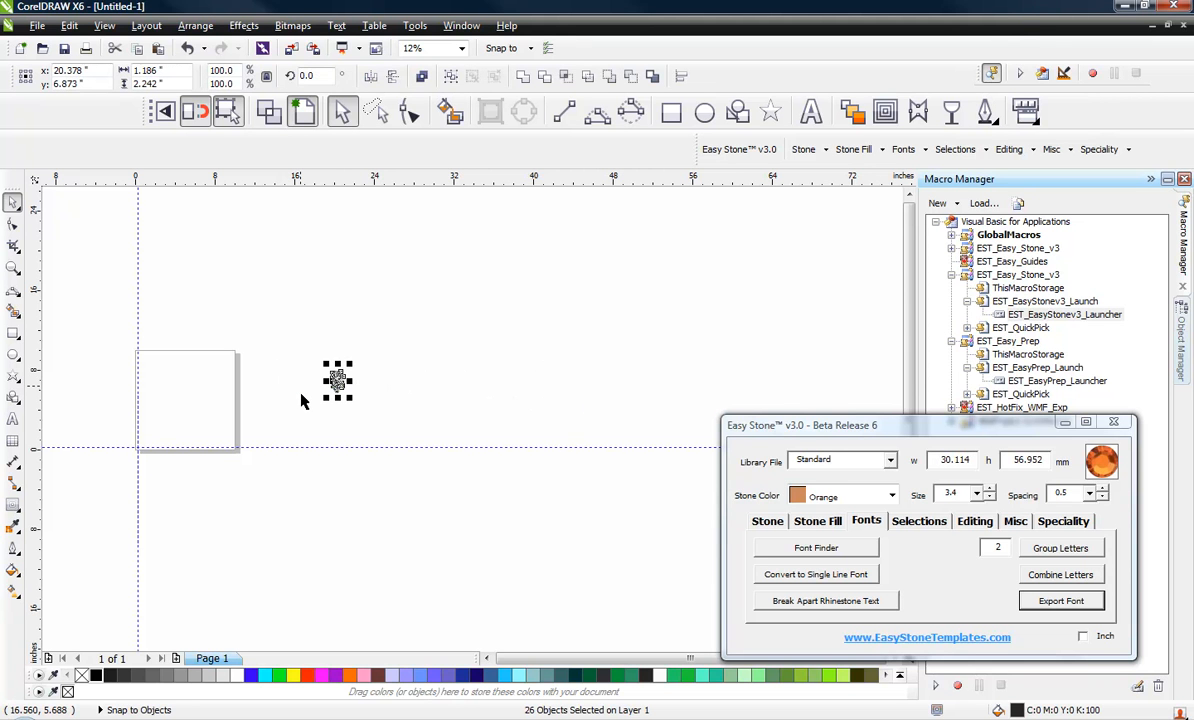
Move the stacked letters onto the page, against the vertical guide with their bases on the horizontal guide.
drag(336, 381, 144, 436)
scroll(117, 446, up, 3)
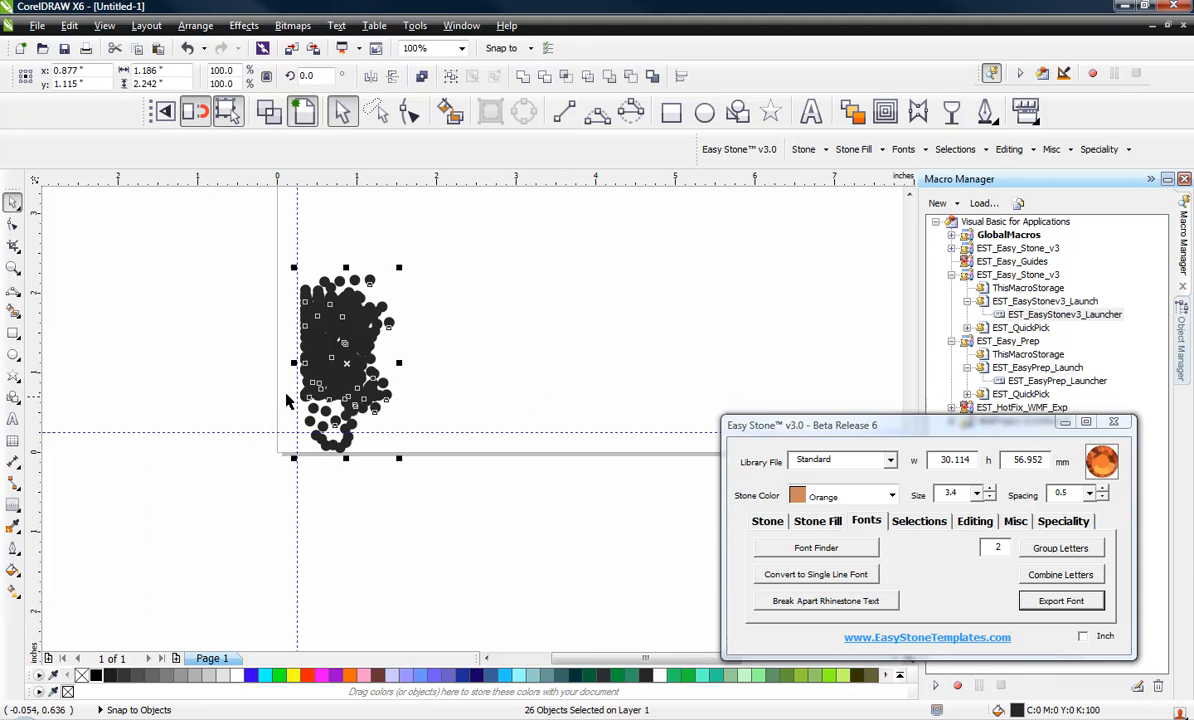
drag(335, 386, 370, 426)
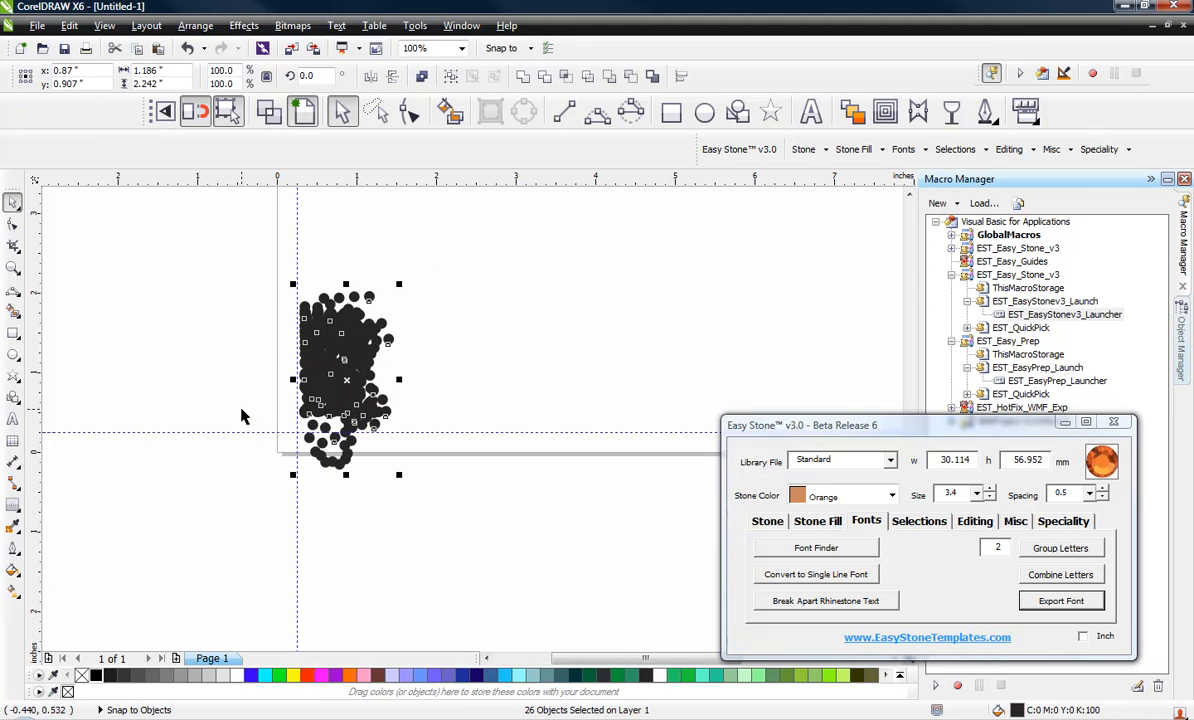
Enlarge the stacked letters to about 5.65 by 10.69 inches and reposition them along the vertical guide and baseline guide.
scroll(243, 415, down, 1)
scroll(243, 415, down, 1)
drag(281, 381, 445, 225)
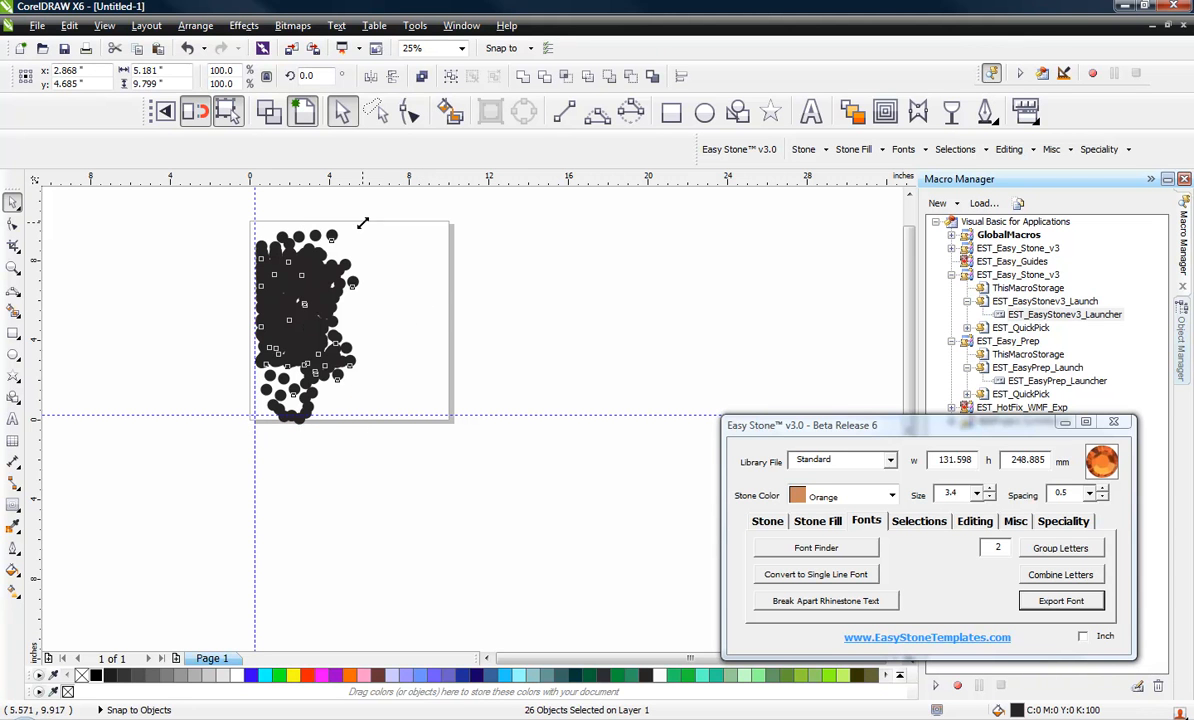
drag(362, 223, 358, 232)
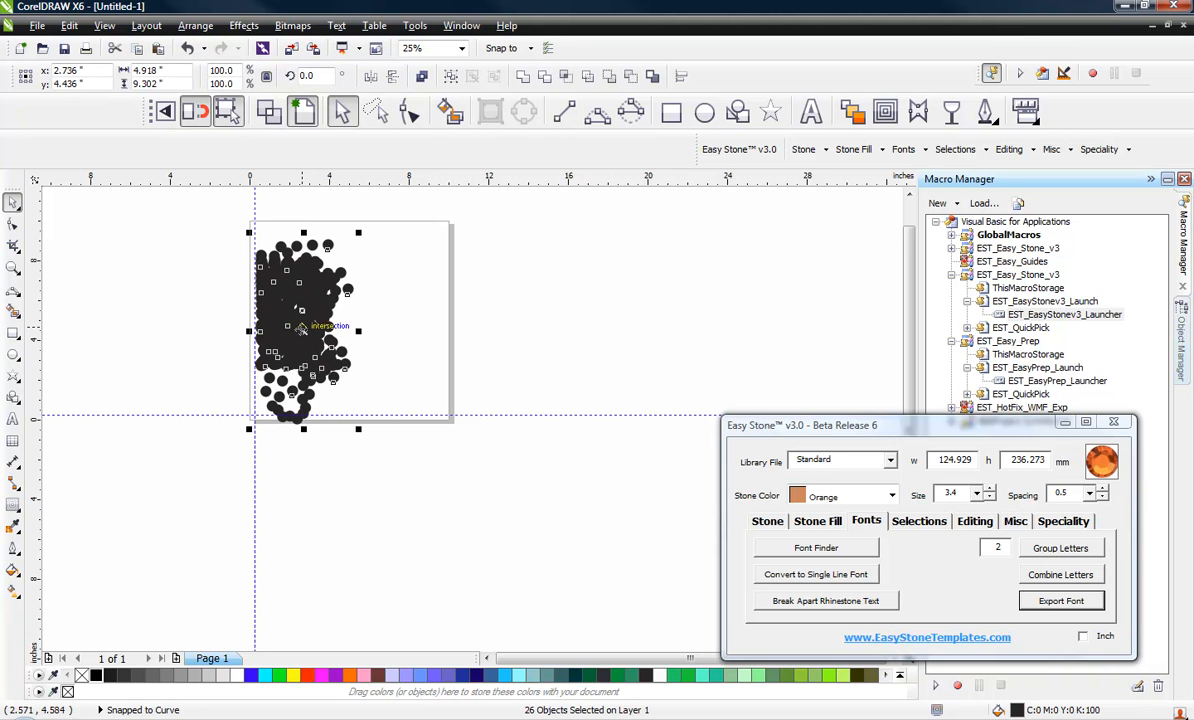
drag(300, 326, 297, 363)
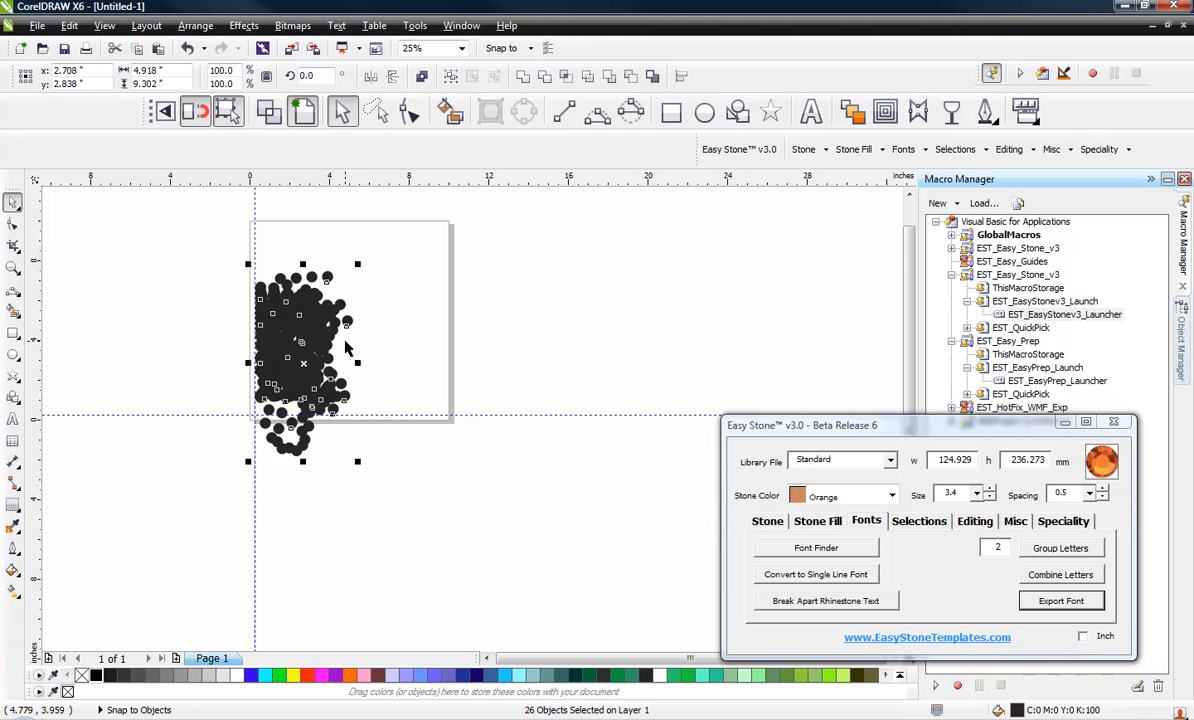
drag(357, 264, 372, 237)
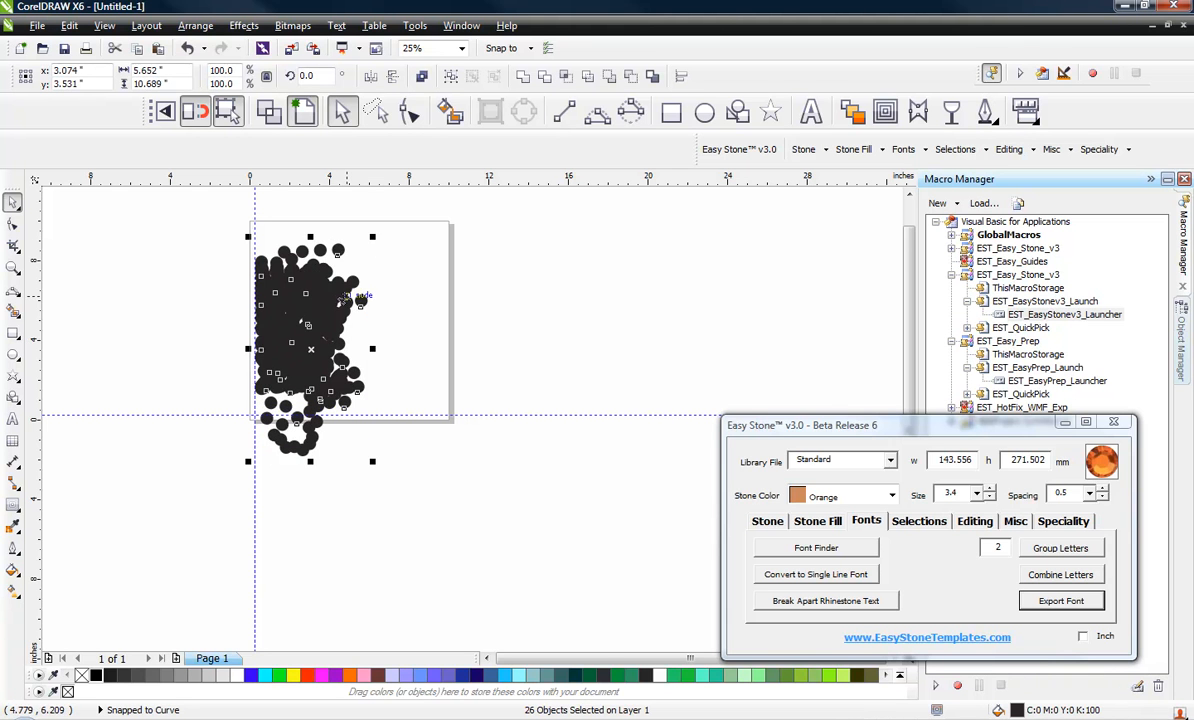
drag(318, 302, 322, 315)
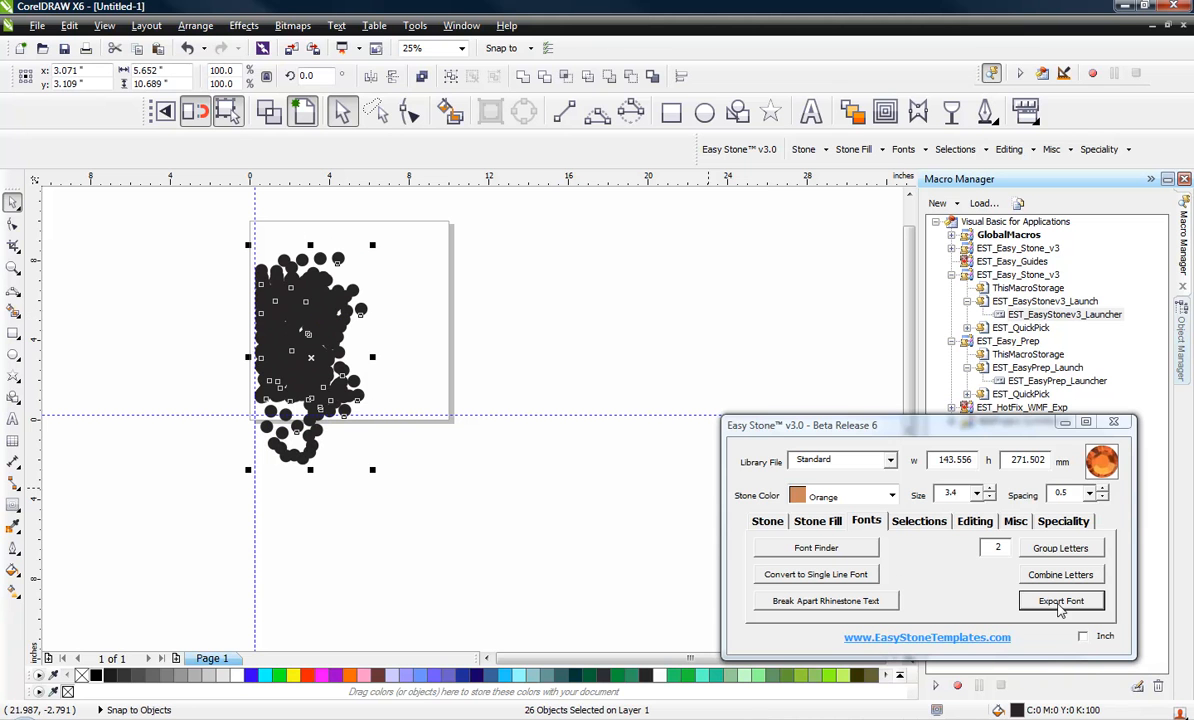
Start a font export of the stacked letters, name the font EasyStone-Curlz and copy that name.
drag(178, 215, 455, 516)
click(1083, 606)
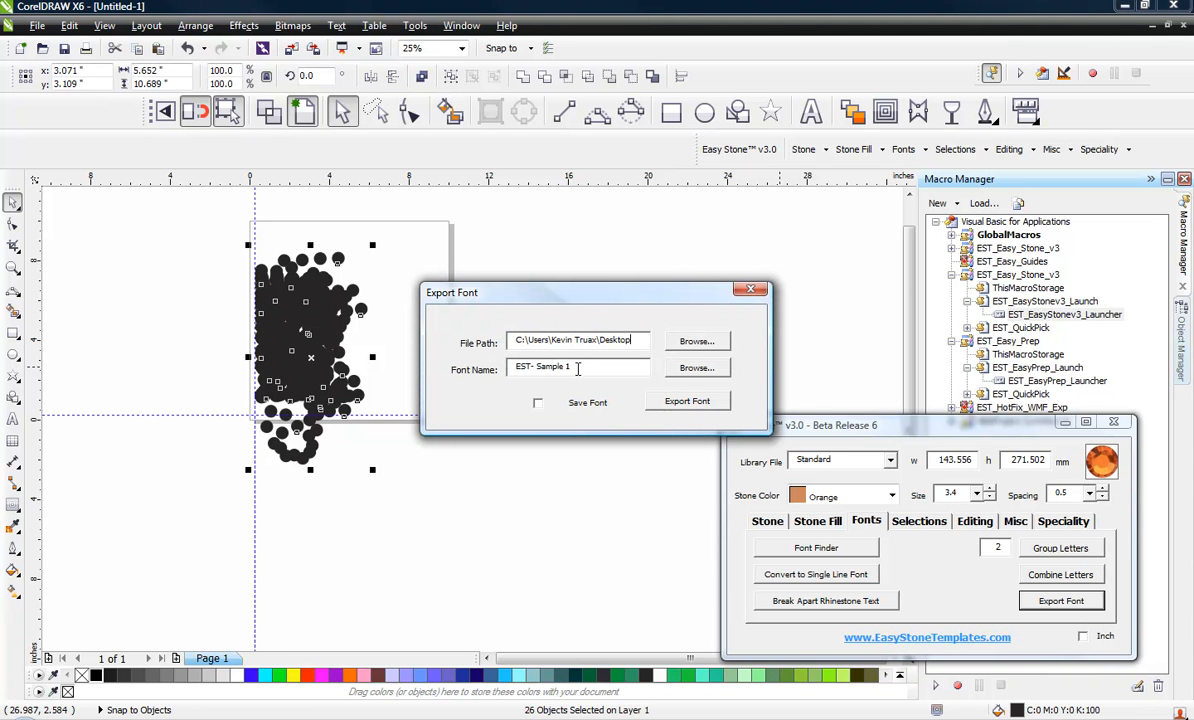
drag(493, 391, 453, 405)
text(EasyStone-Curlz)
drag(596, 373, 476, 373)
key(ctrl+c)
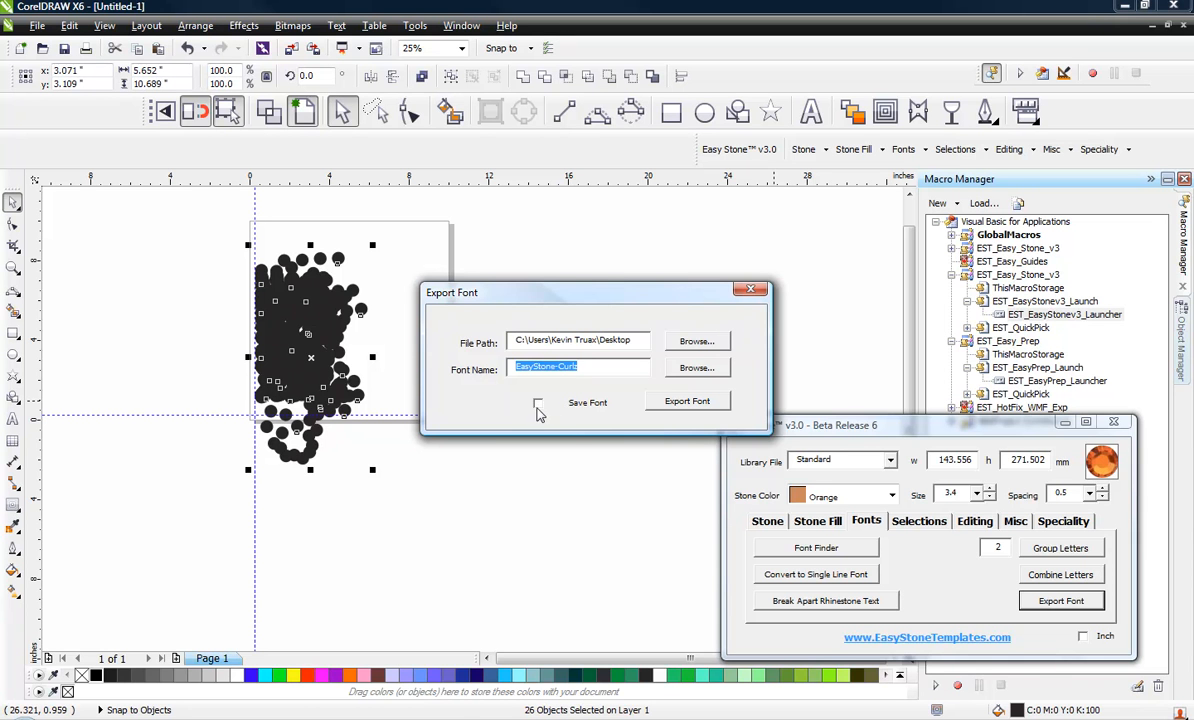
Run the font export with Save Font enabled and EasyStone-Curlz as the typeface family name.
click(538, 404)
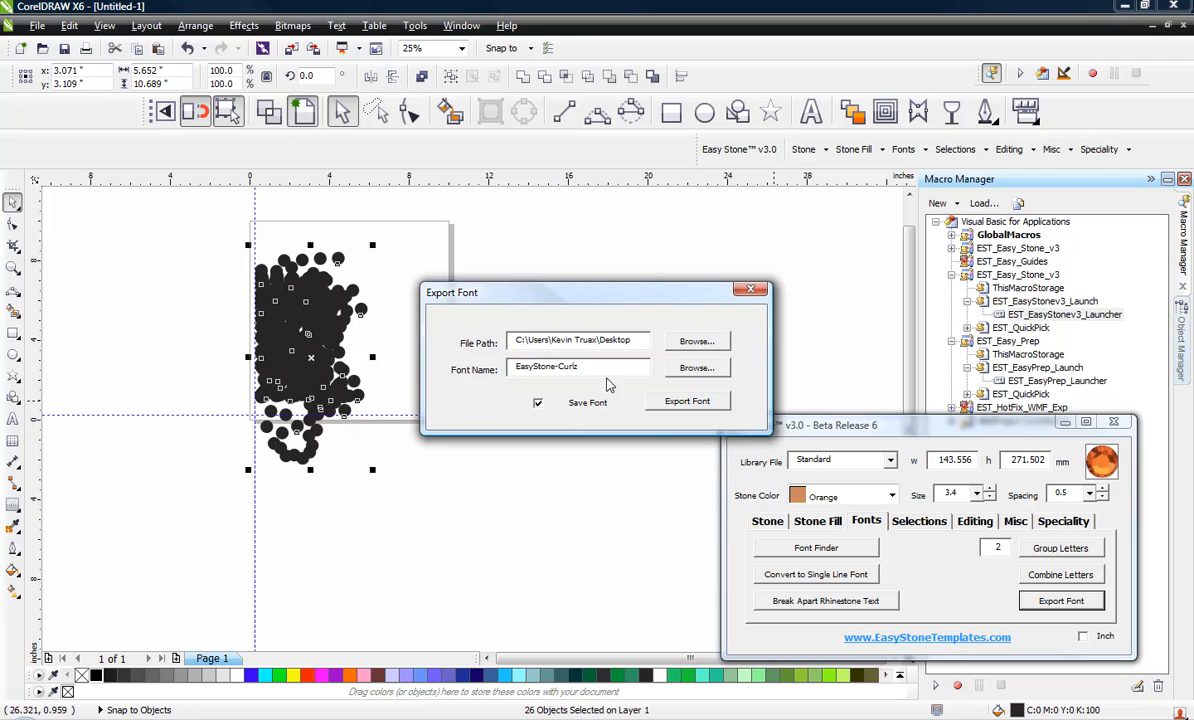
drag(599, 367, 490, 373)
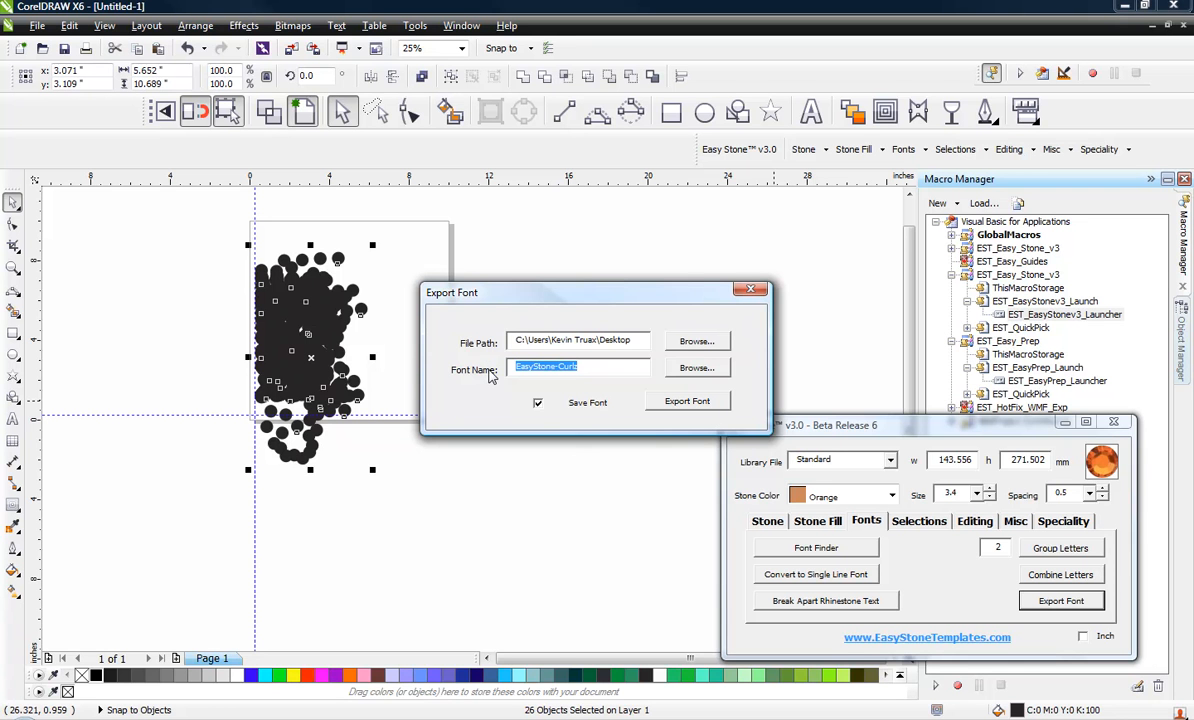
click(700, 403)
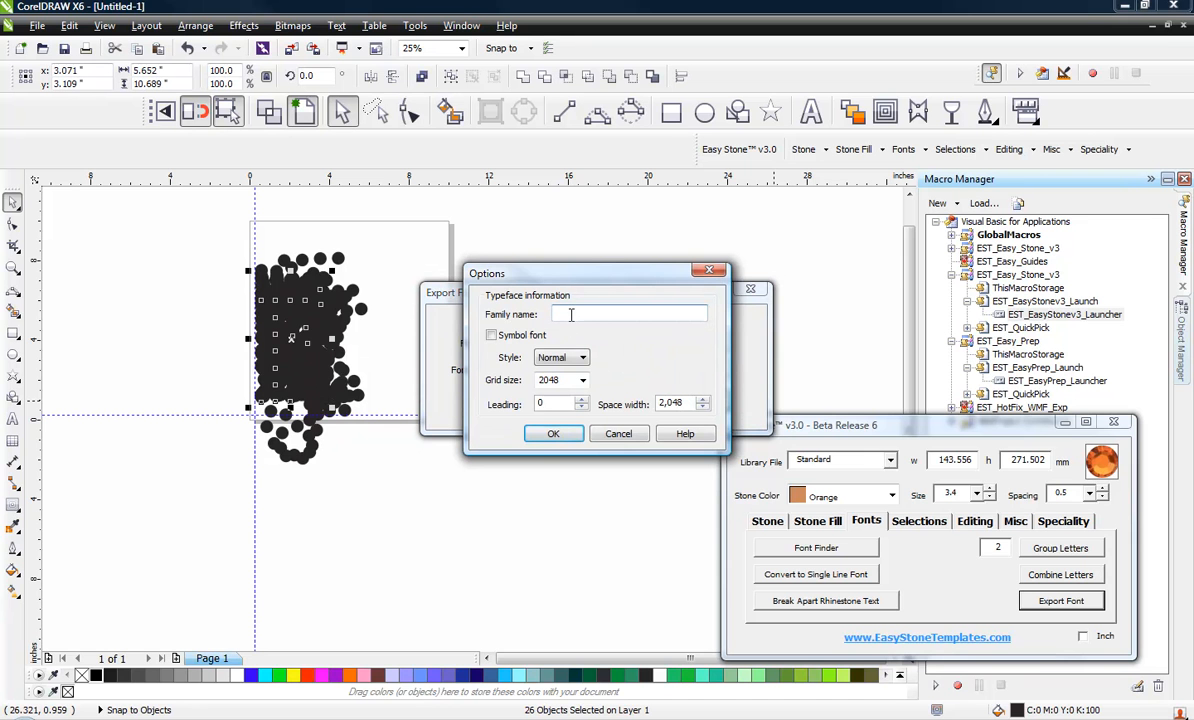
key(ctrl+v)
click(566, 442)
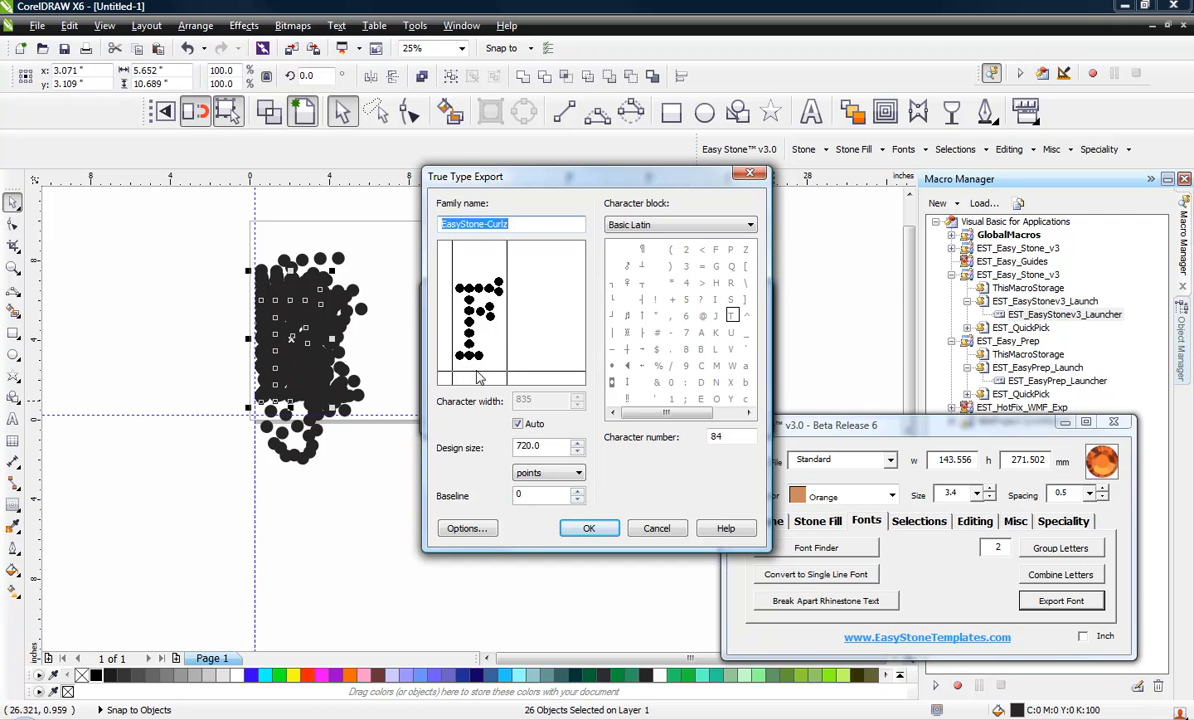
Export the rhinestone letters F, E and D to their matching capital characters in the Basic Latin block.
click(716, 250)
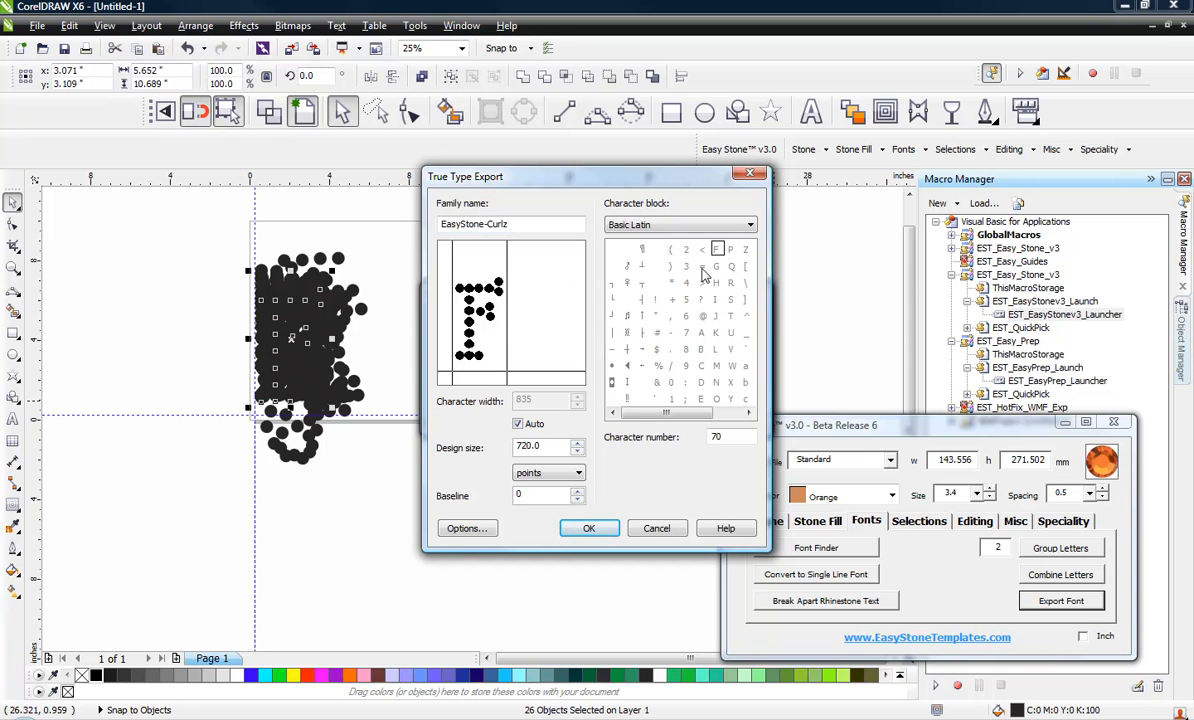
click(590, 529)
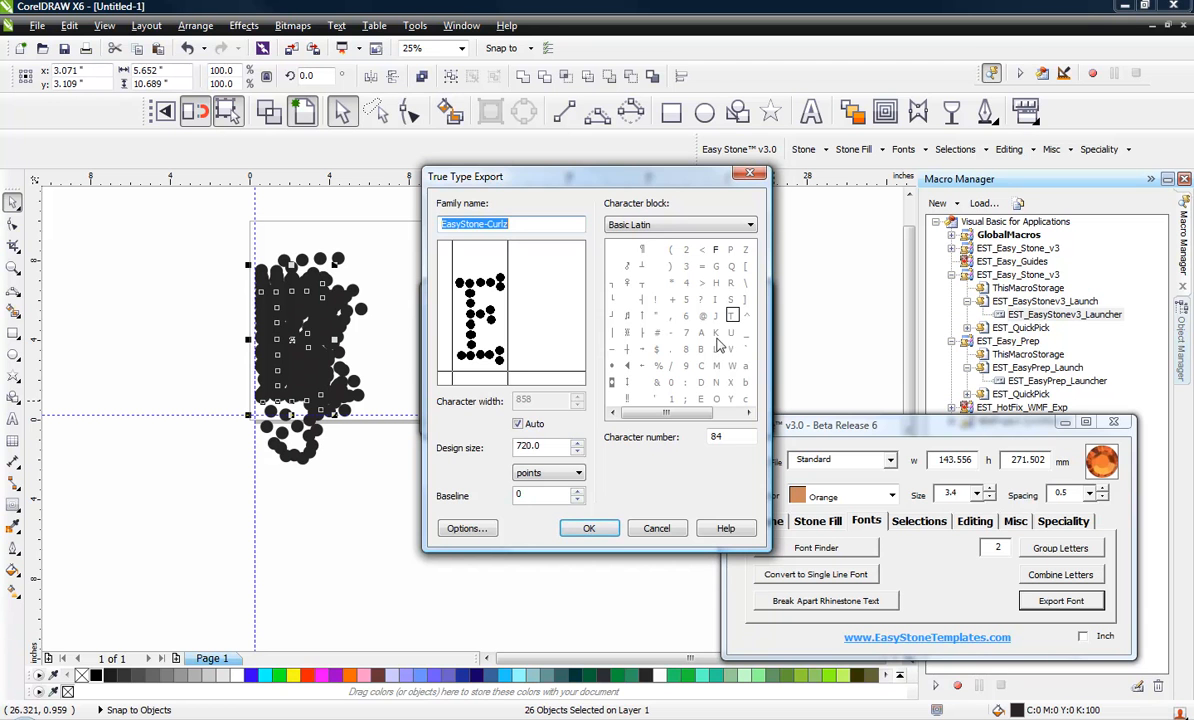
click(702, 399)
click(599, 526)
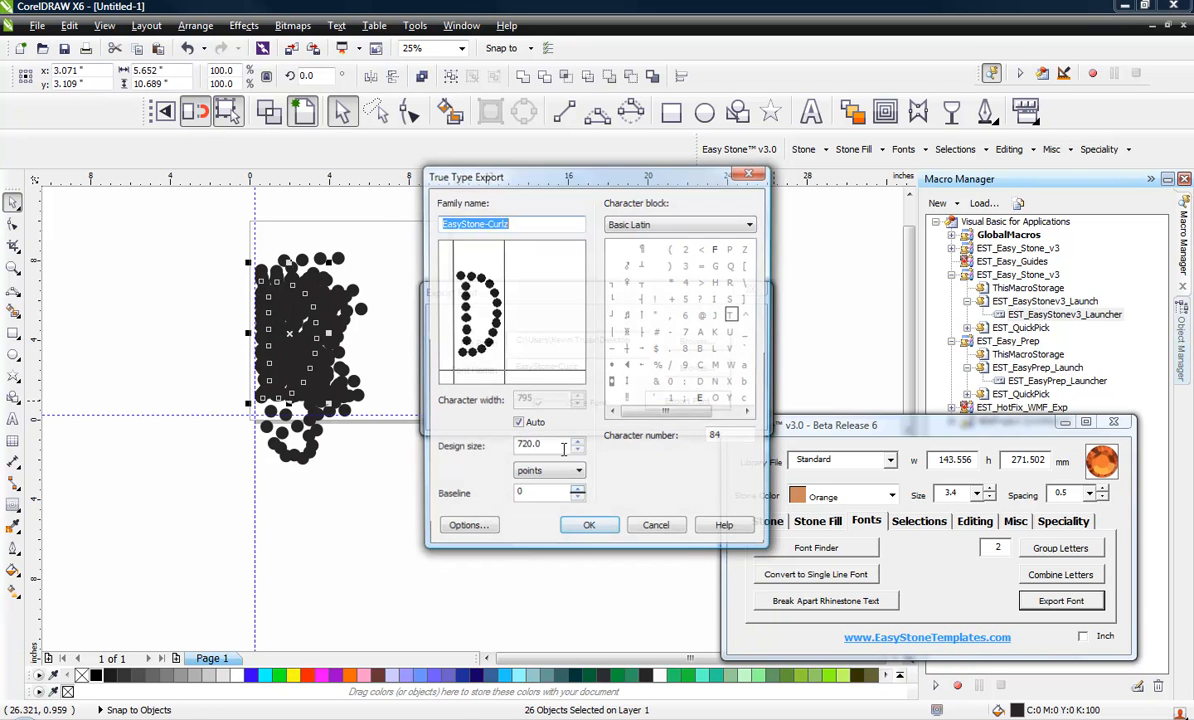
click(700, 382)
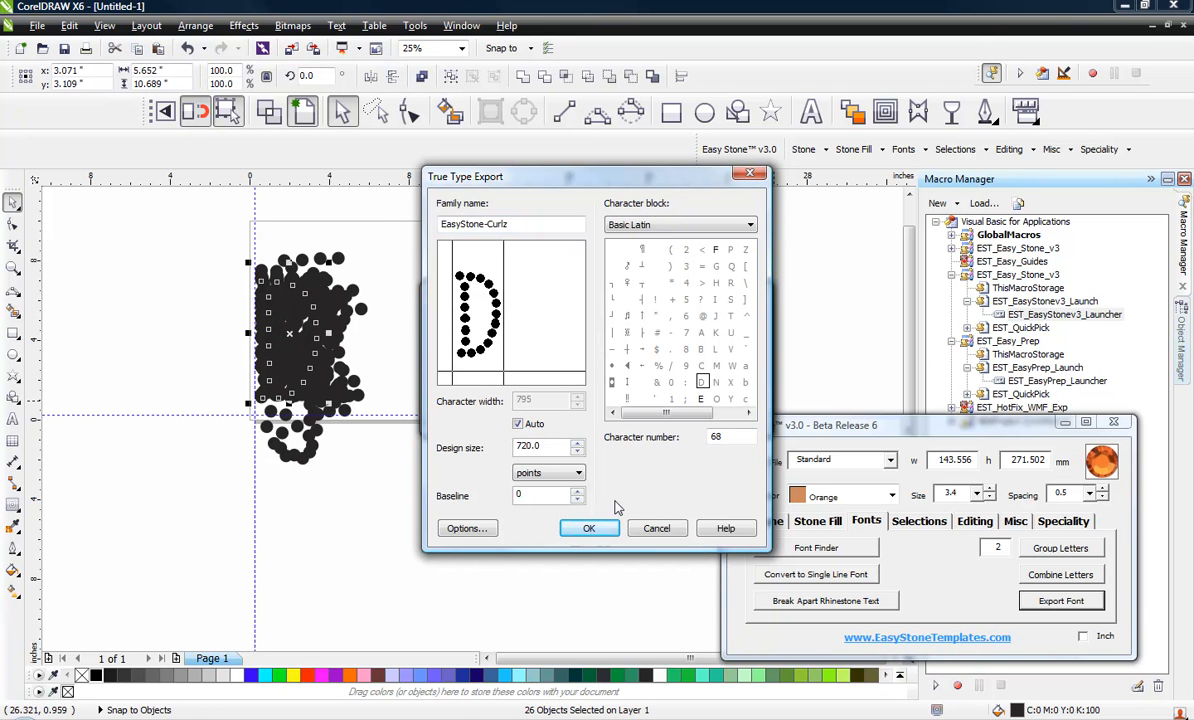
click(589, 528)
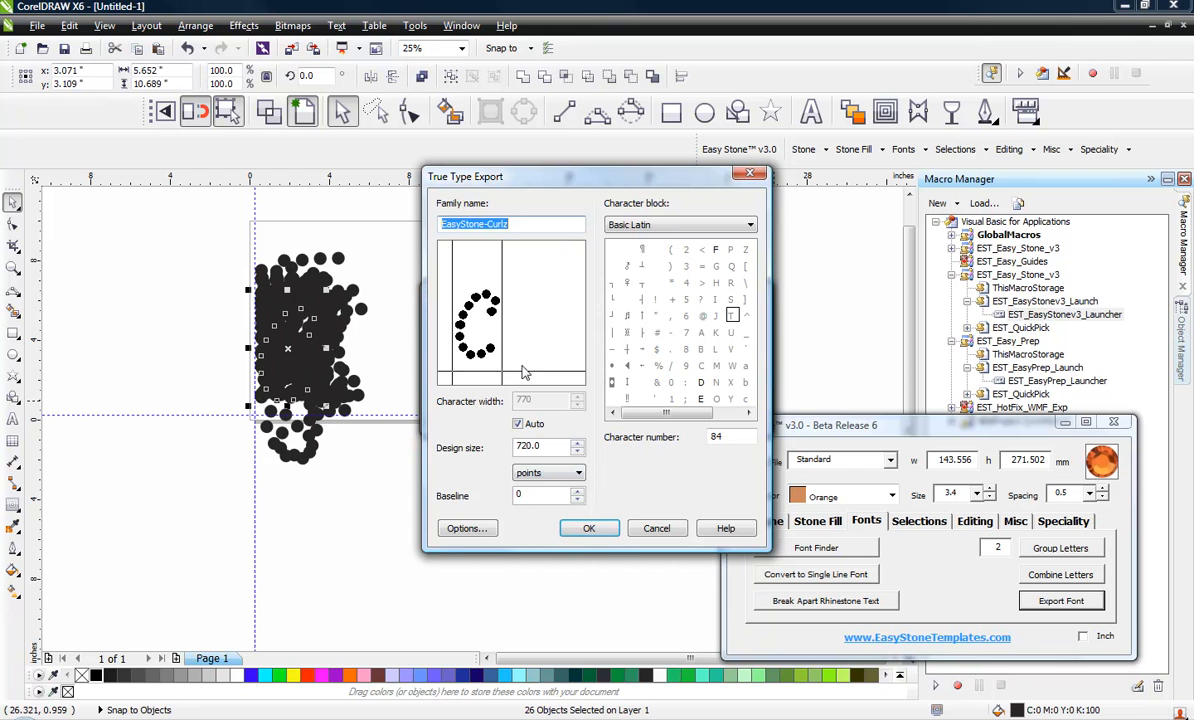
Assign the rhinestone letters C, B and A to their matching capital characters and export them.
click(700, 365)
click(589, 528)
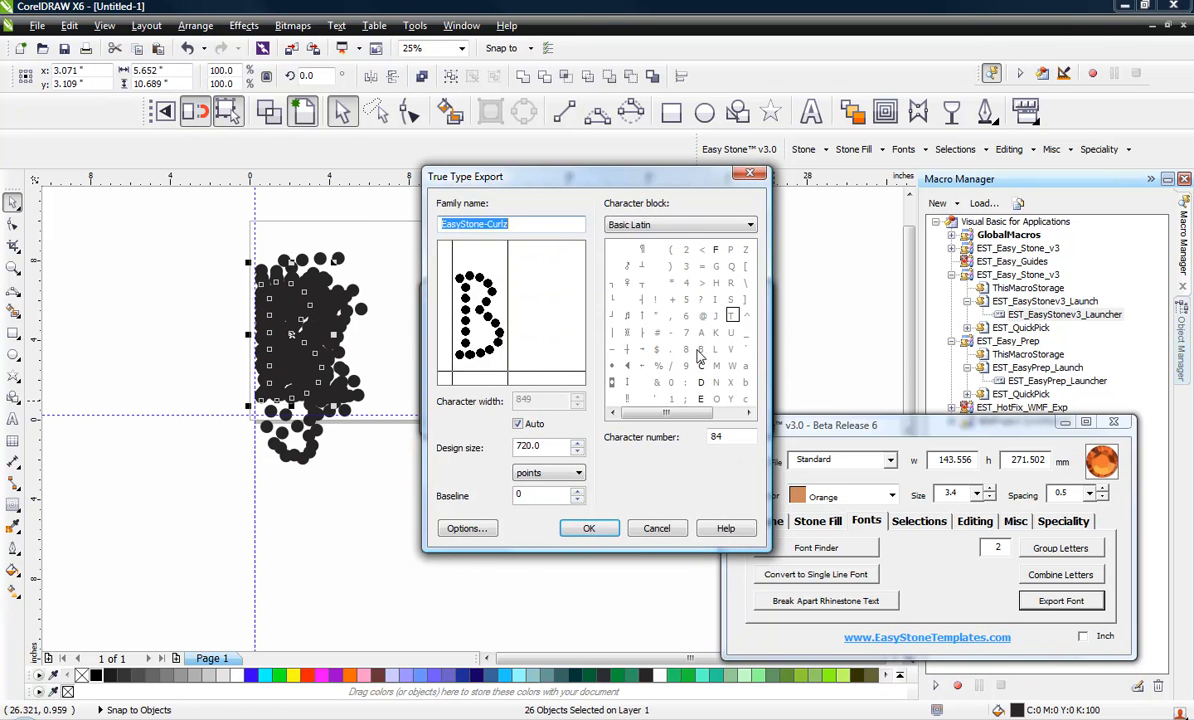
click(589, 528)
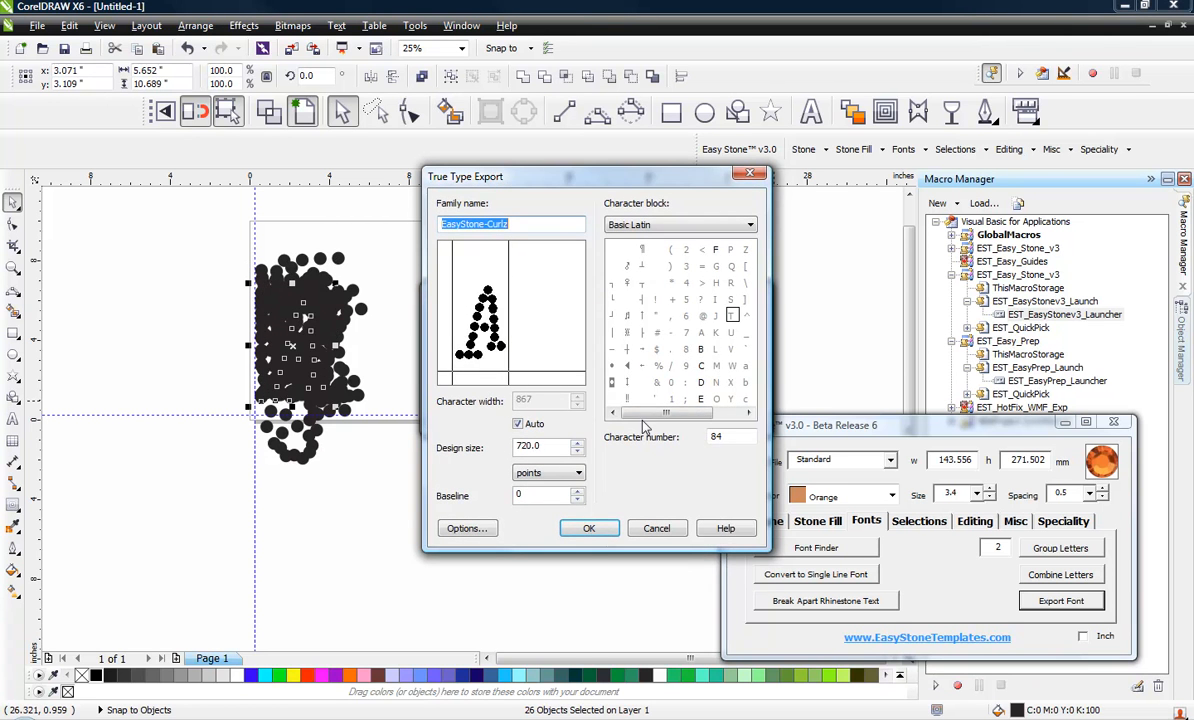
click(701, 332)
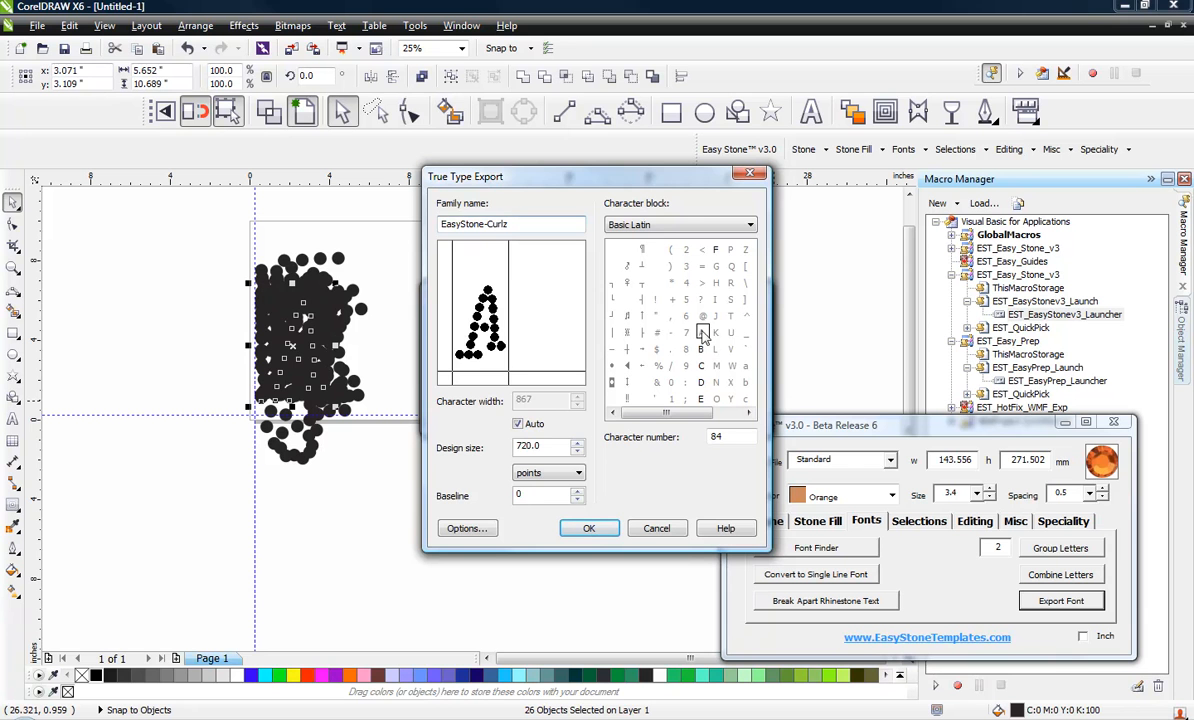
click(589, 528)
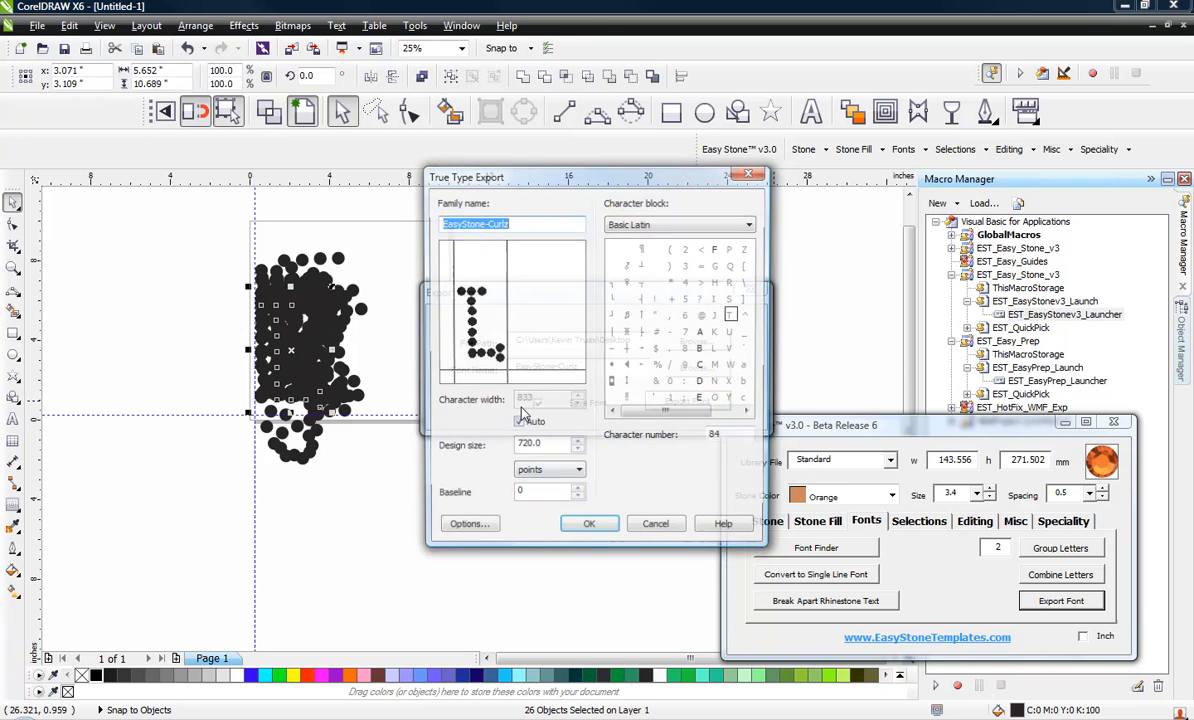
Assign the rhinestone letters L, K and J to their matching capital characters and export them.
click(589, 528)
click(716, 334)
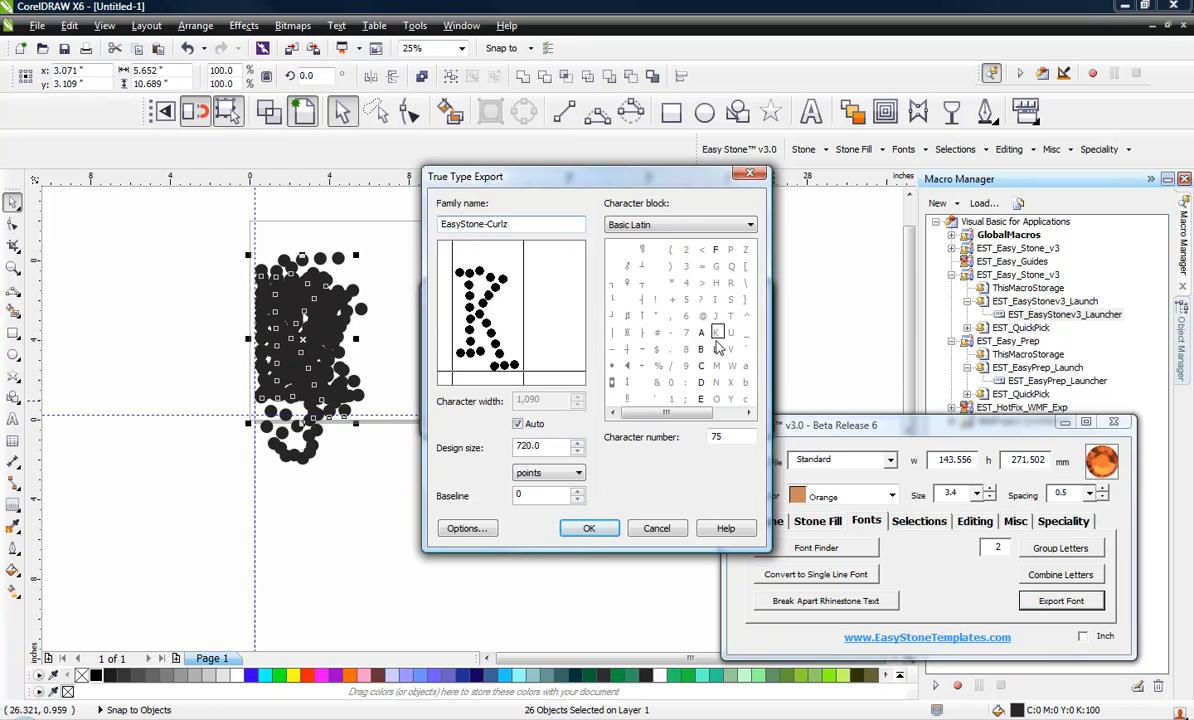
click(590, 528)
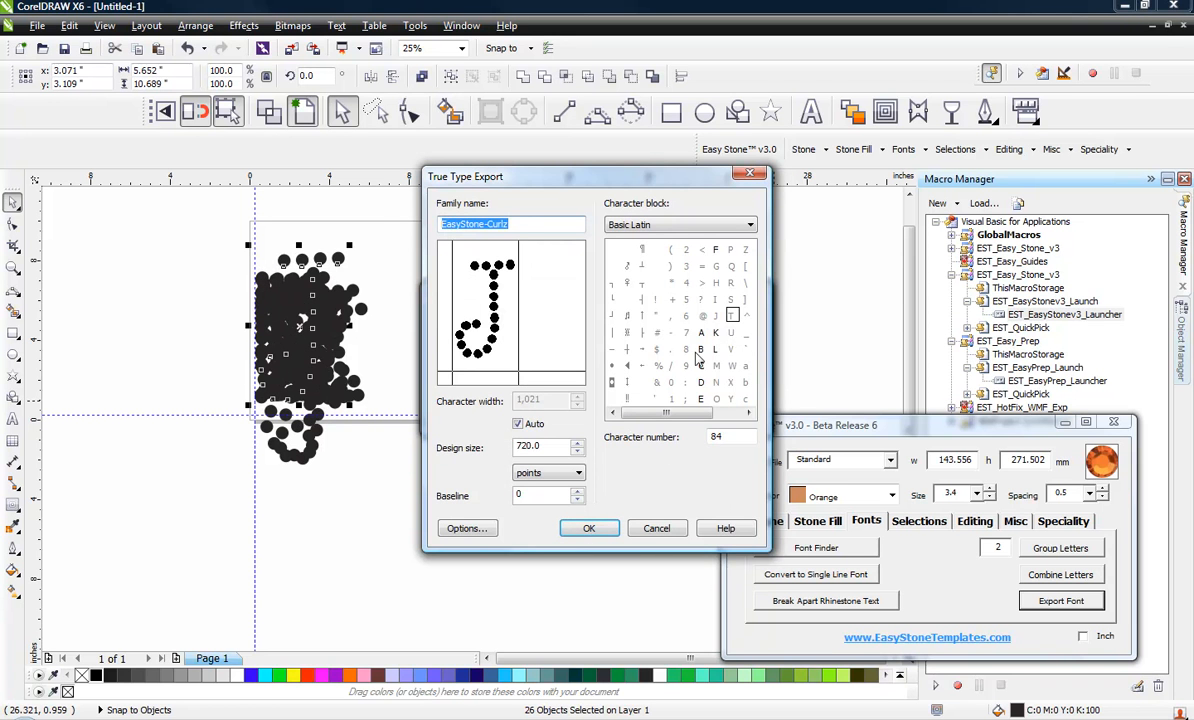
click(589, 528)
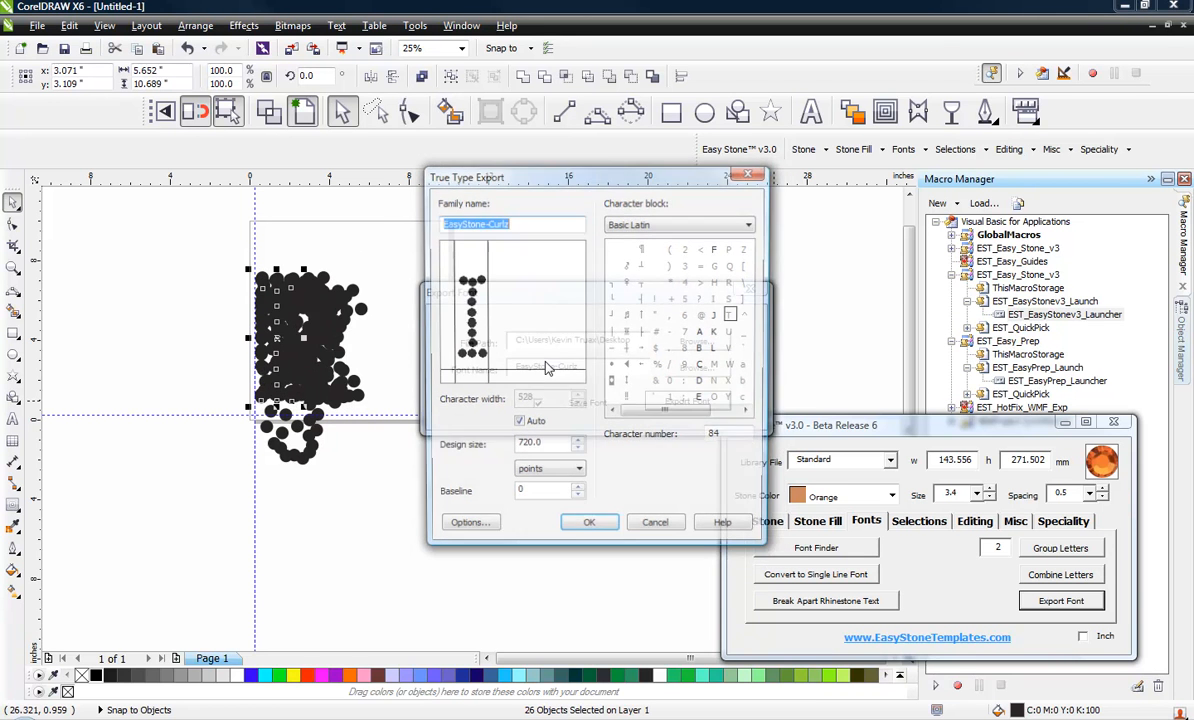
Assign the rhinestone letters I, H and G to their matching capital characters and export them.
click(716, 299)
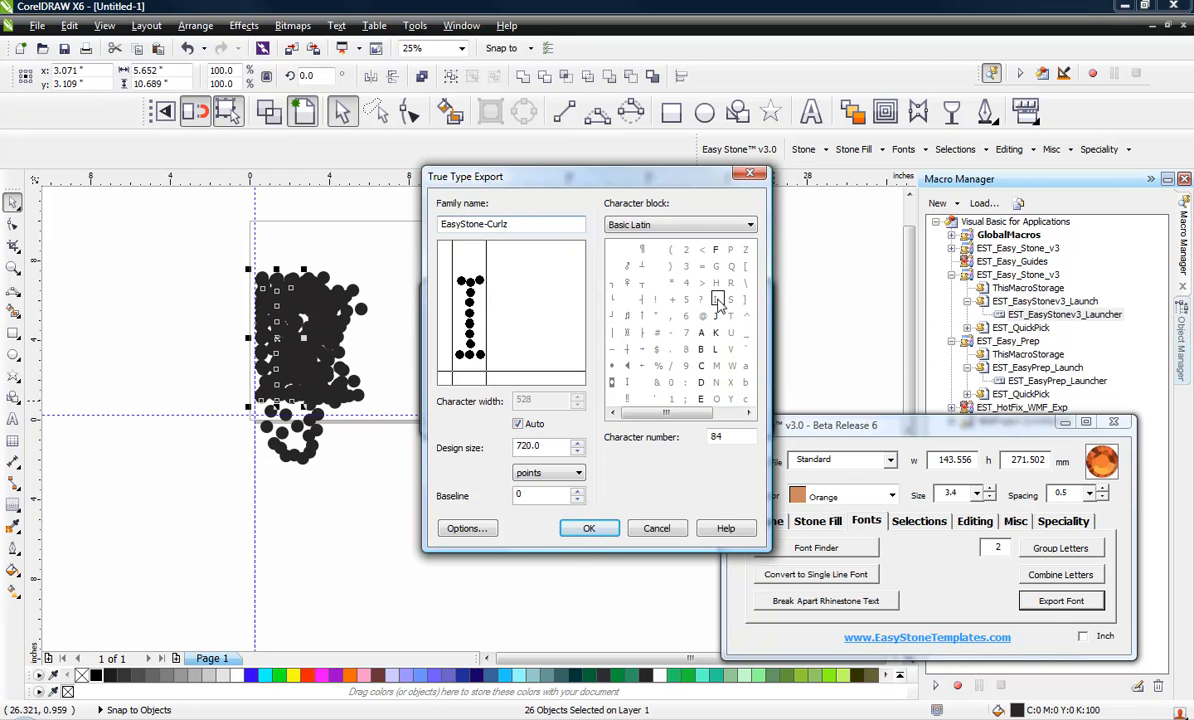
click(590, 528)
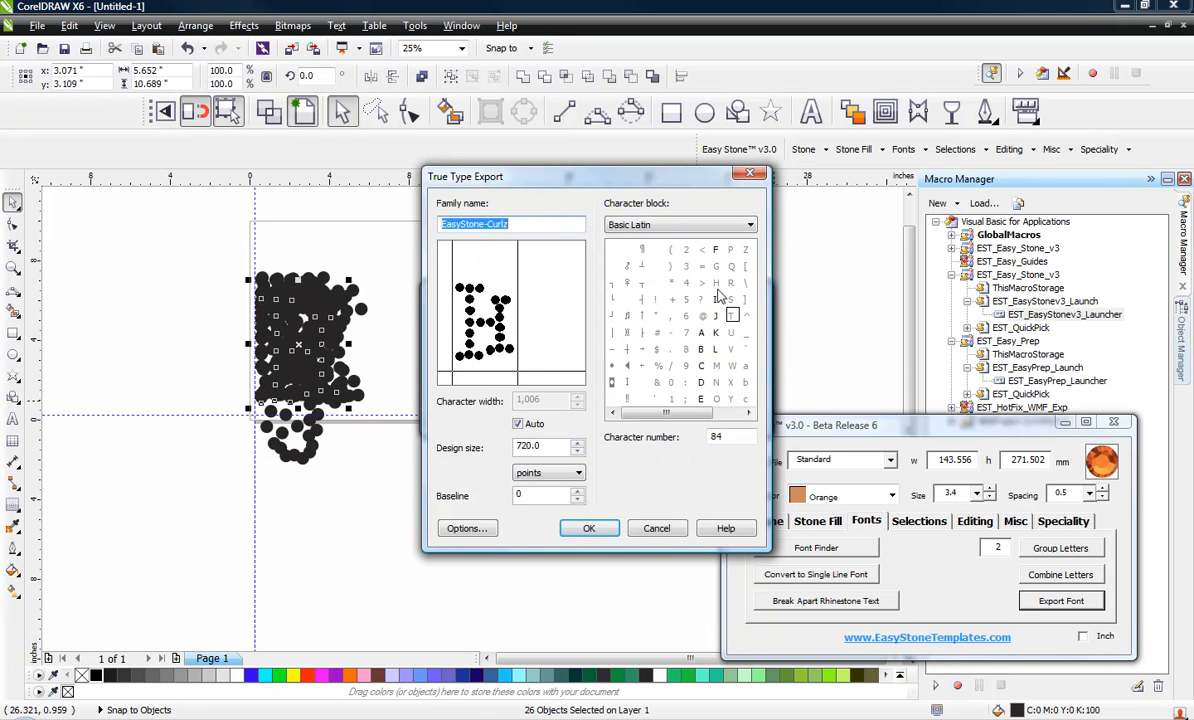
click(668, 268)
click(589, 528)
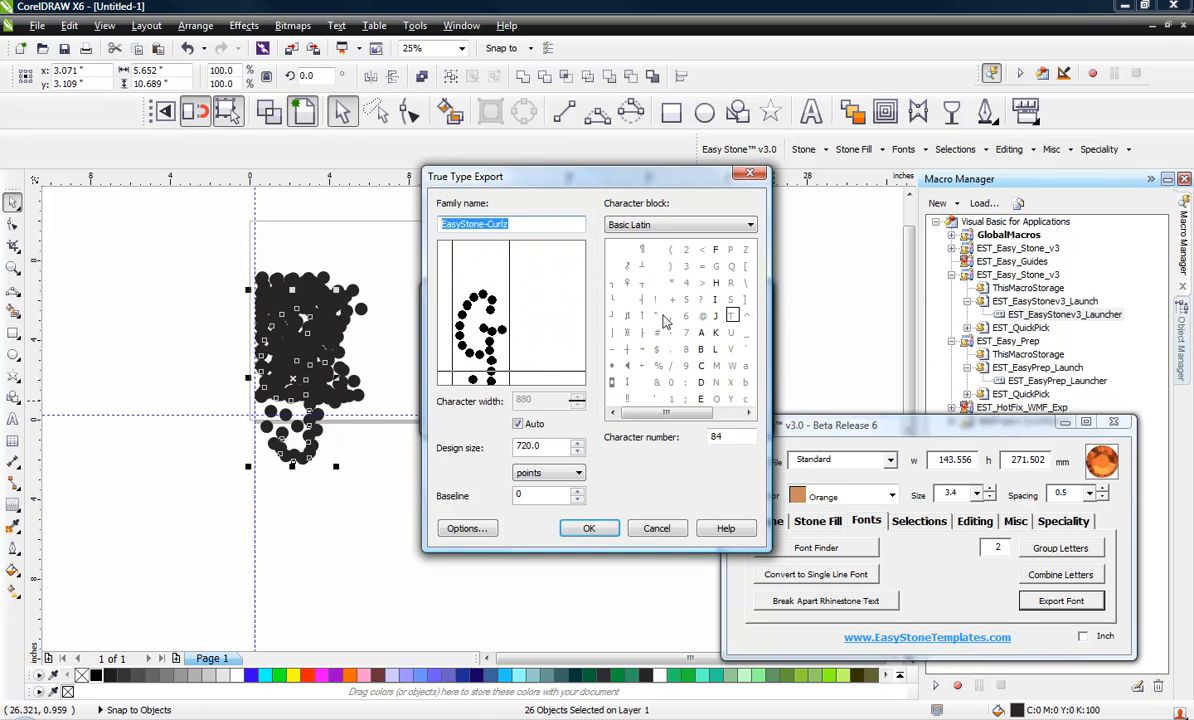
click(716, 266)
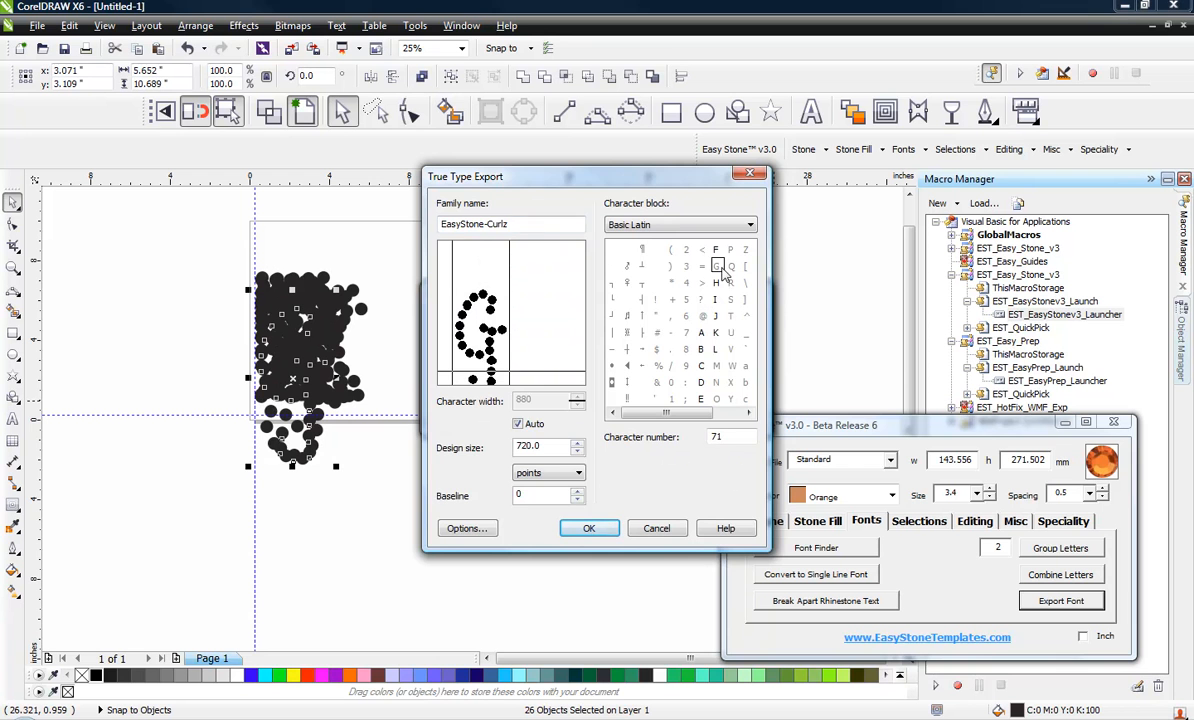
click(590, 528)
Assign the rhinestone letters Q, P and O to their matching capital characters and export them.
click(732, 270)
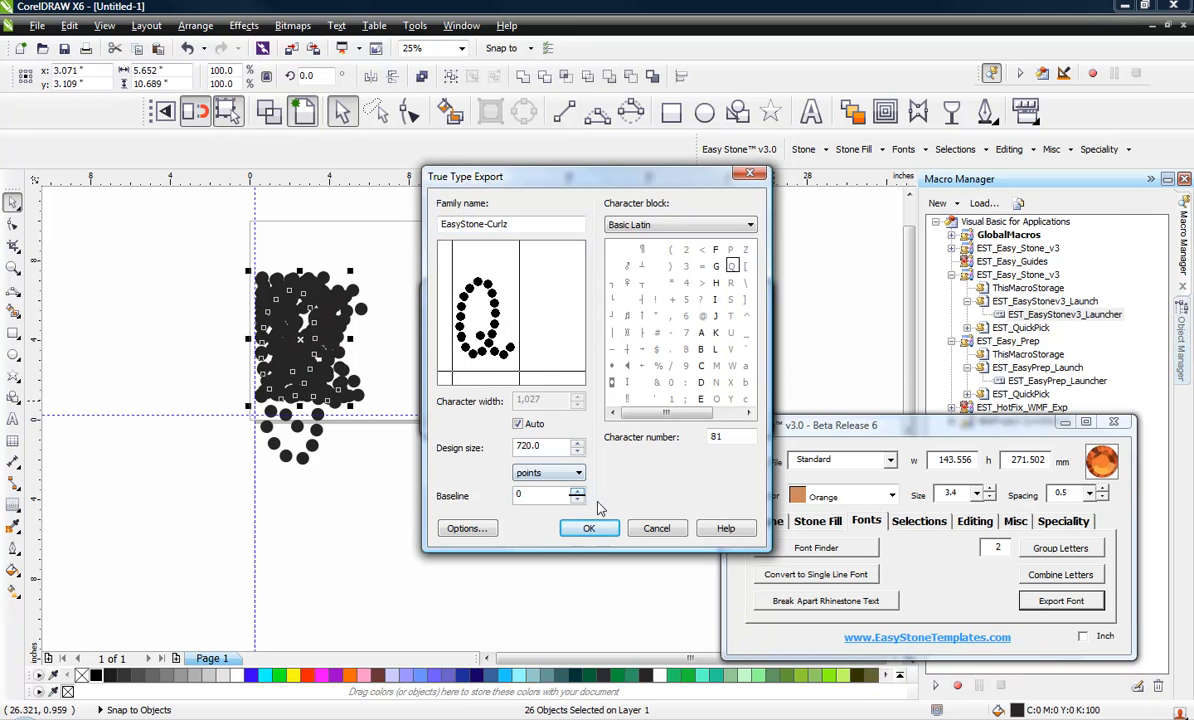
click(589, 528)
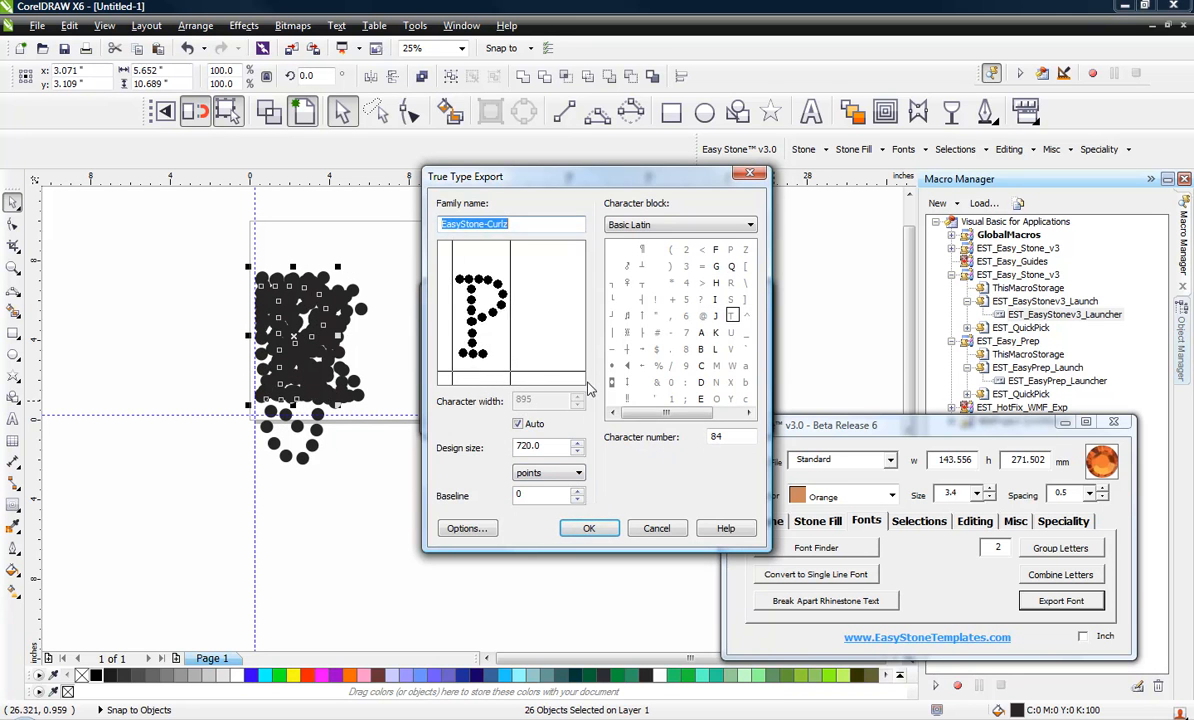
click(732, 264)
click(589, 528)
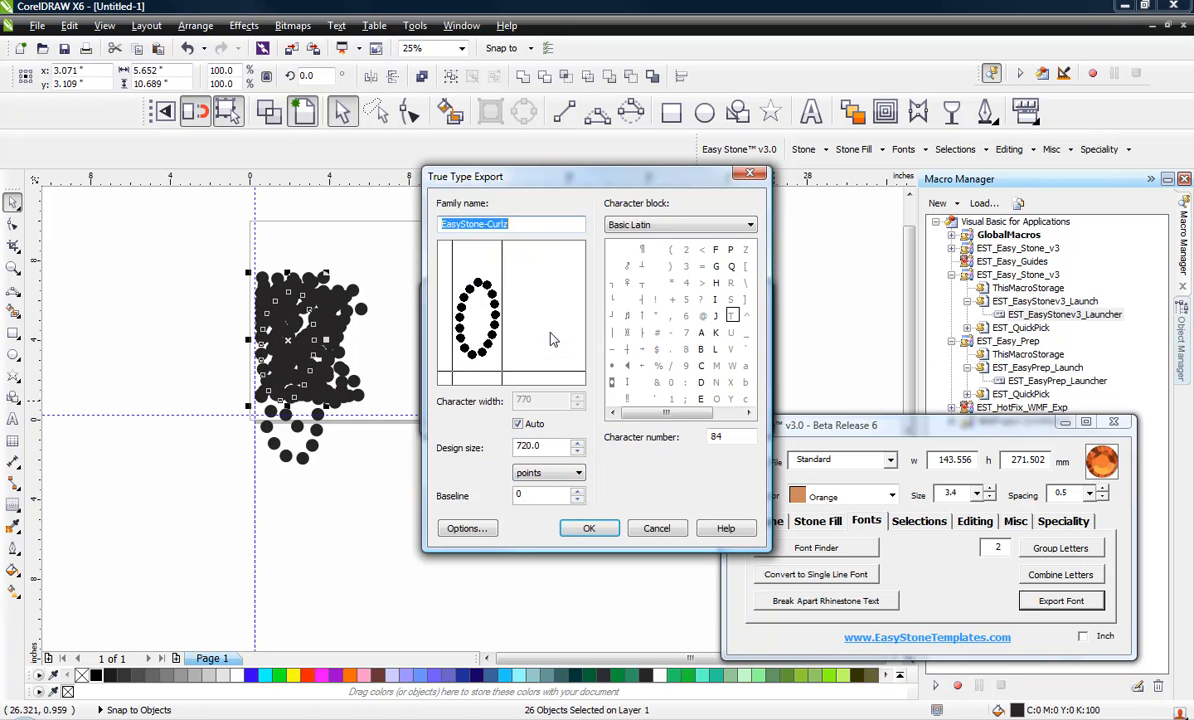
click(716, 399)
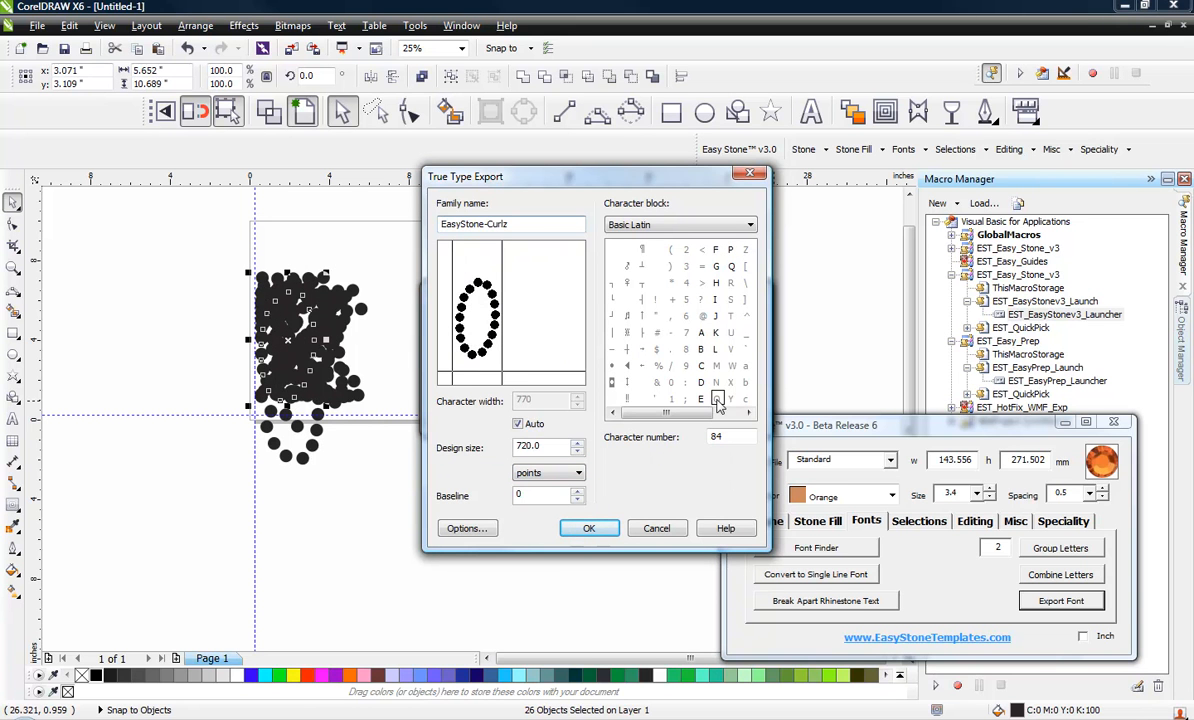
click(589, 528)
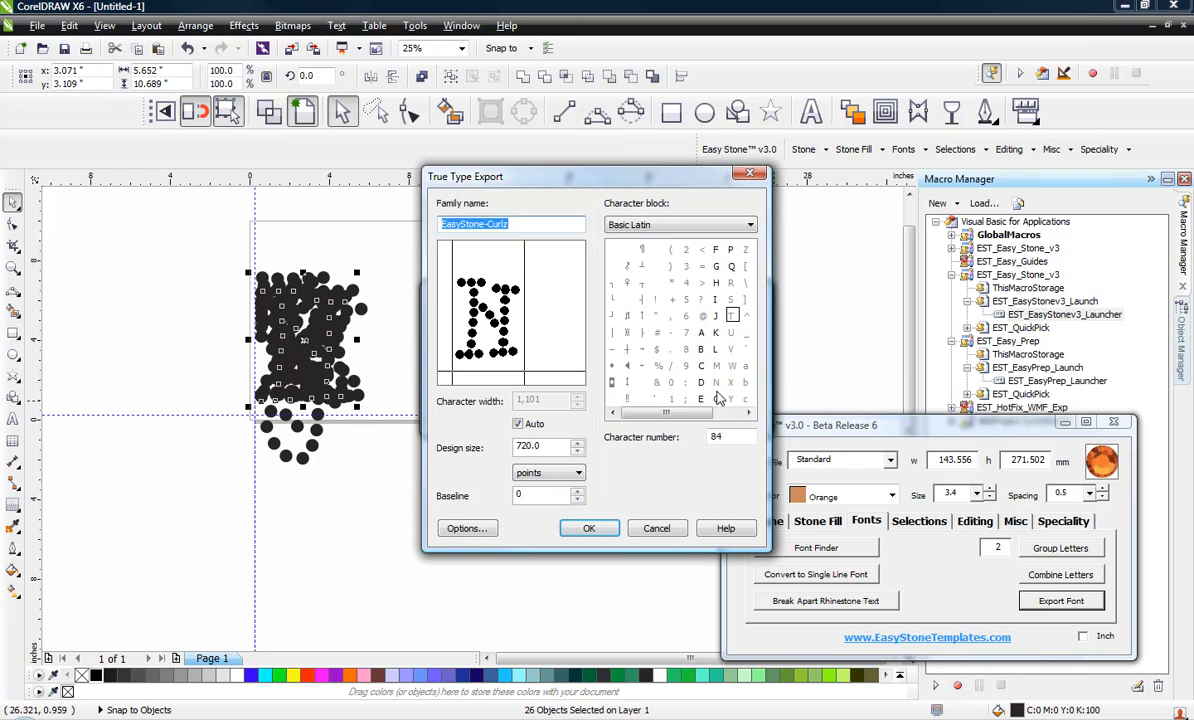
Assign the rhinestone letters N, M and W to their matching capital characters and export them.
click(716, 384)
click(589, 528)
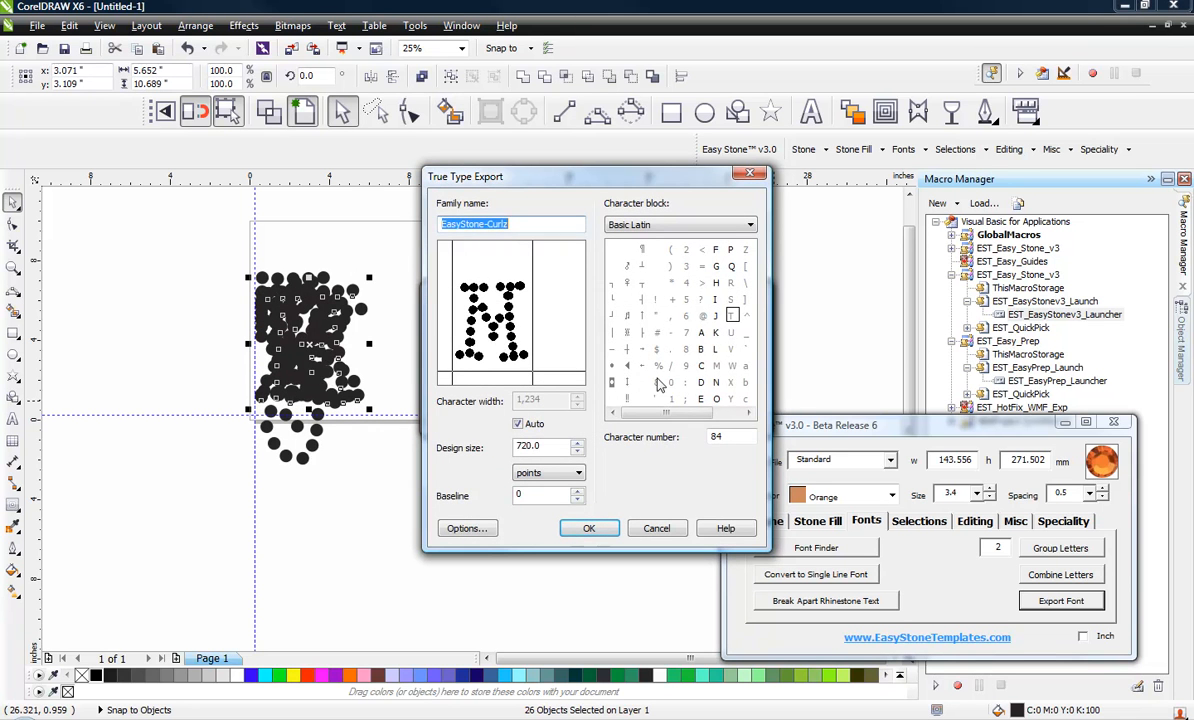
click(708, 372)
click(589, 528)
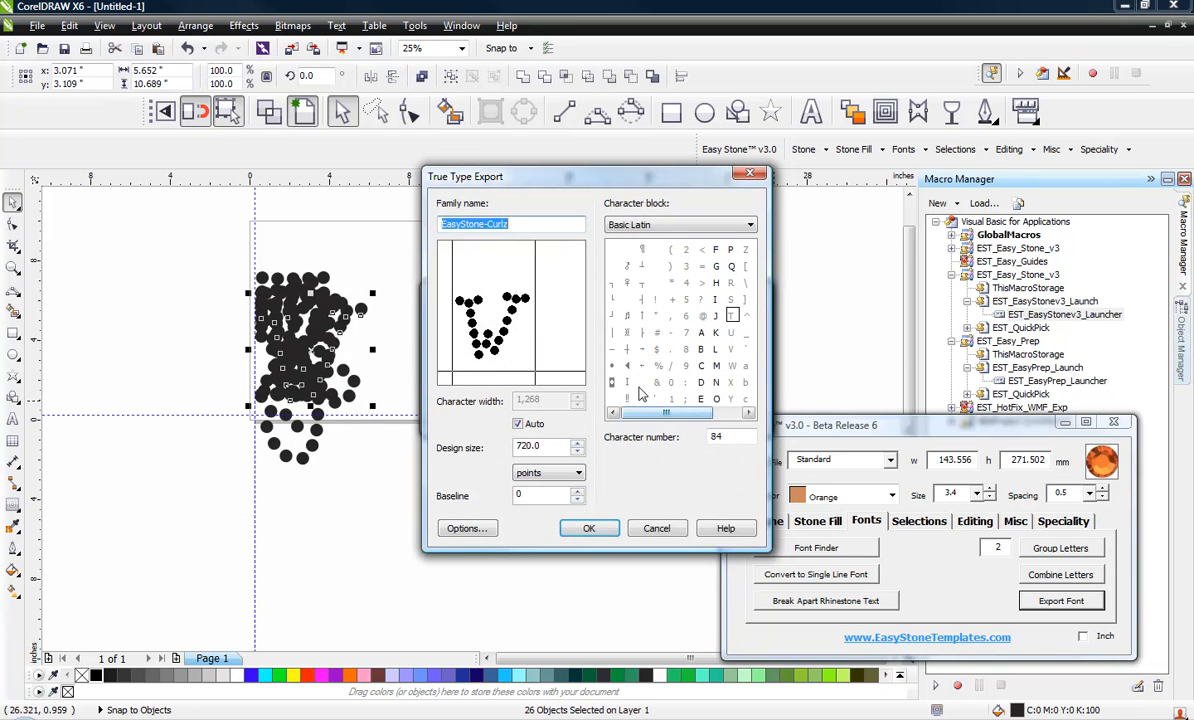
click(732, 368)
click(607, 524)
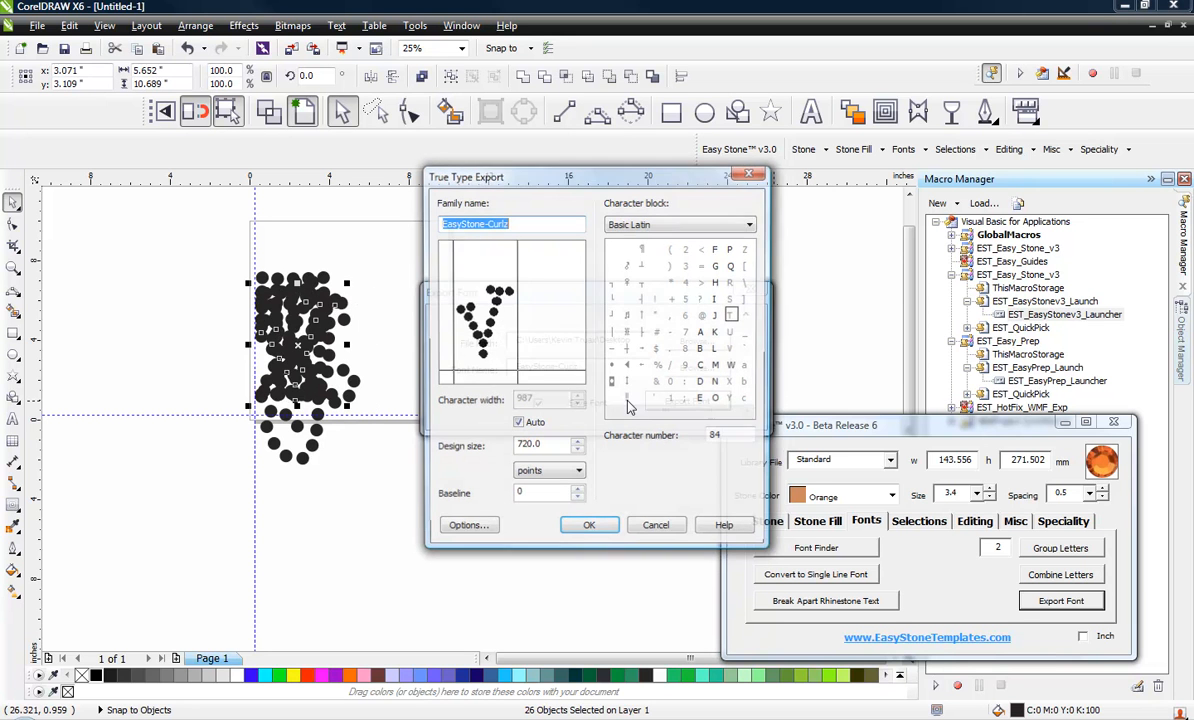
Assign the rhinestone letters V, U, T and S to their matching capital characters and export them.
click(730, 349)
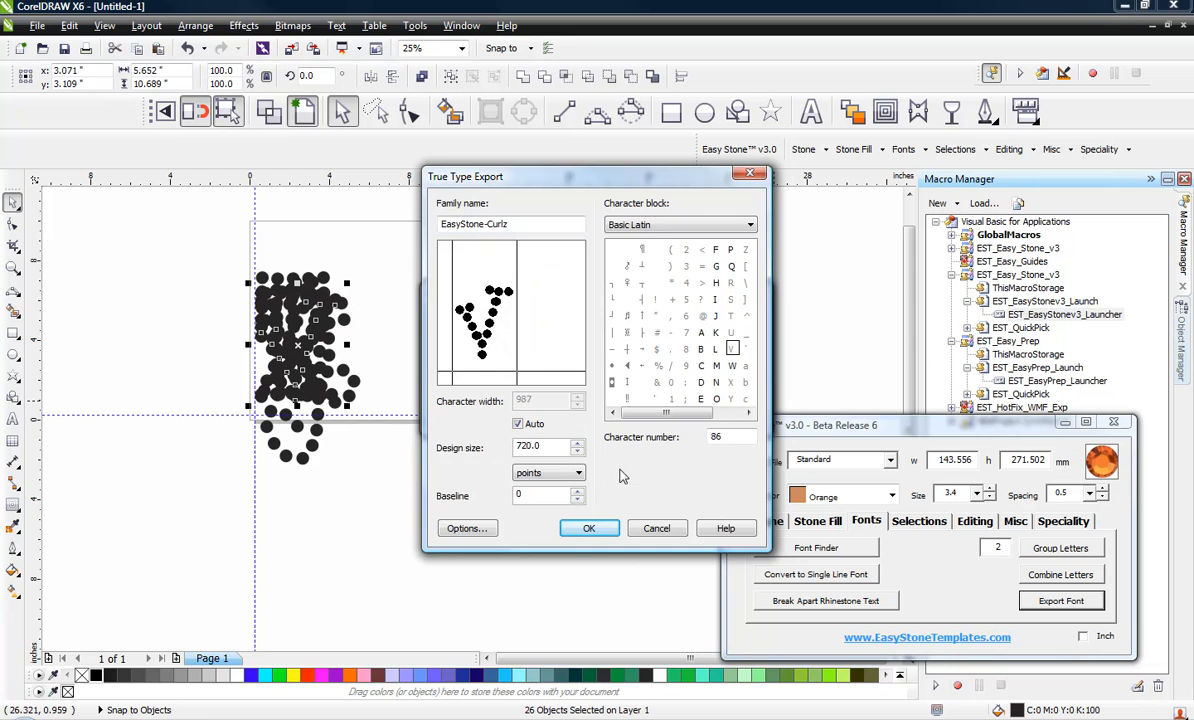
click(589, 528)
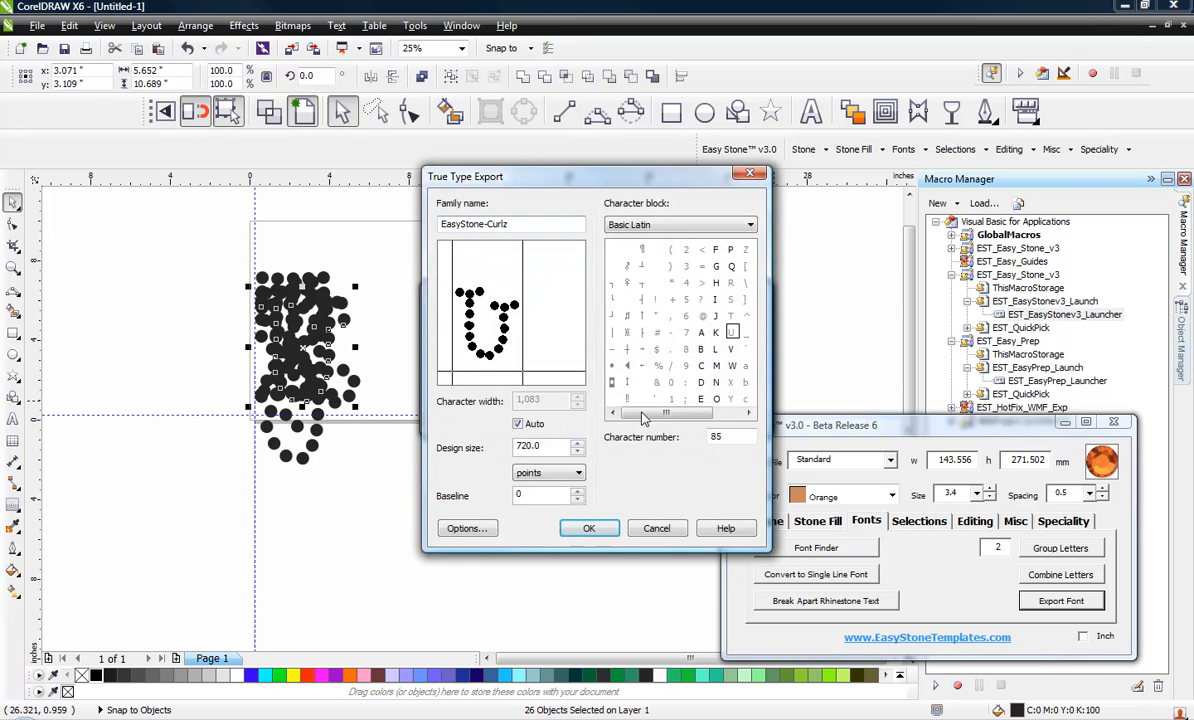
click(587, 527)
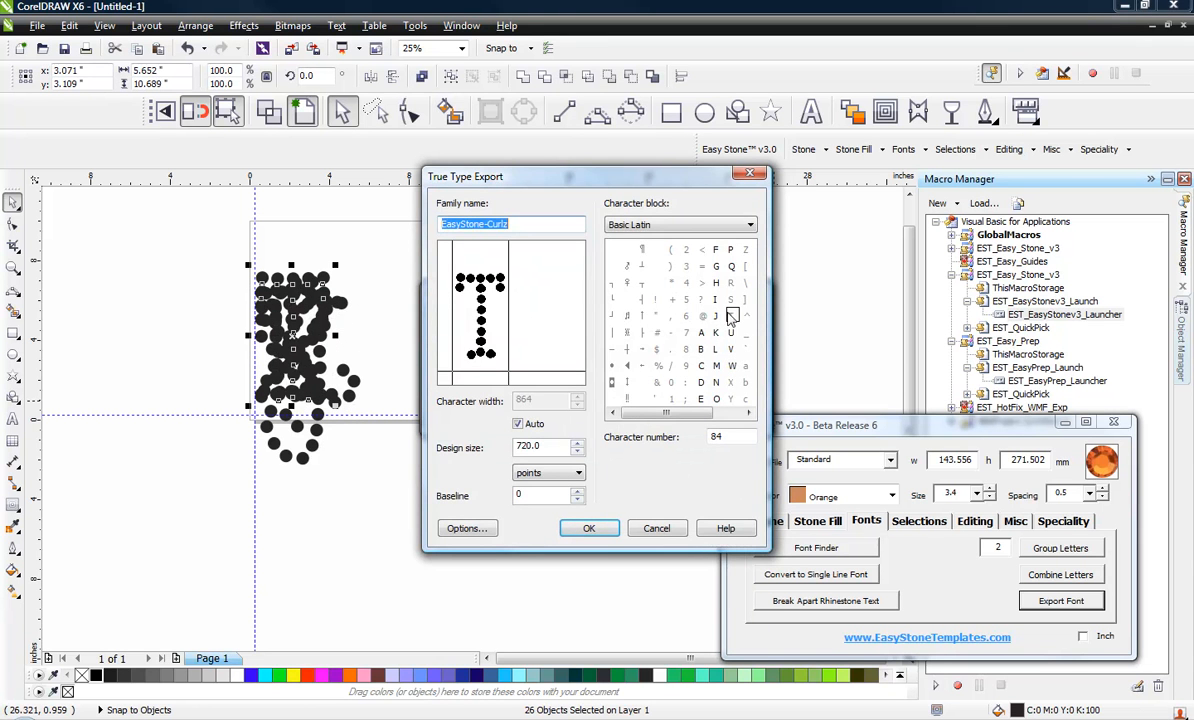
click(589, 528)
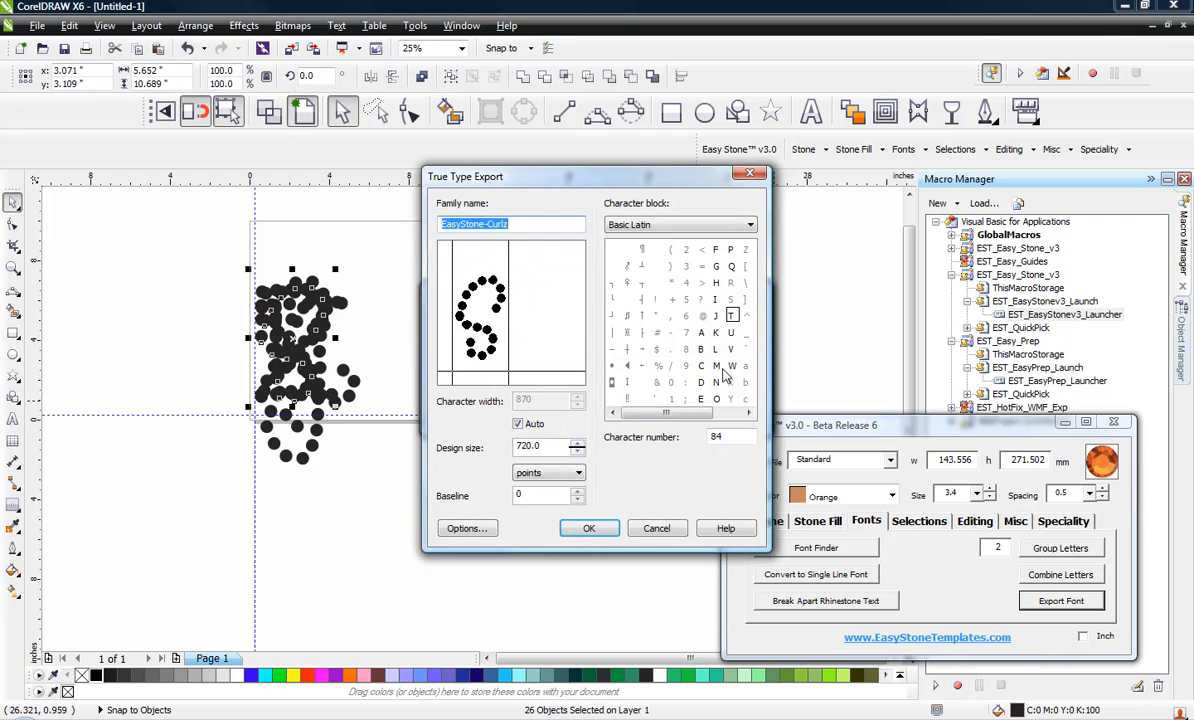
click(731, 300)
click(597, 527)
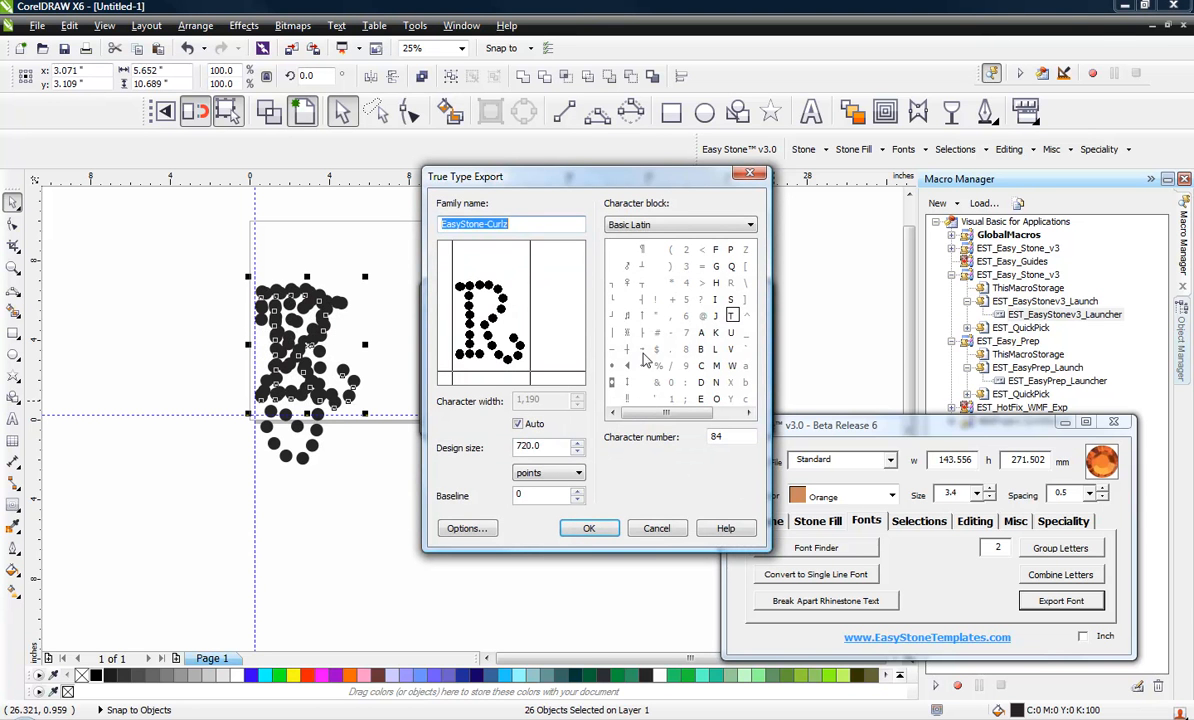
Assign the remaining rhinestone letters, including R, Z and X, to their matching capital characters and export them.
click(589, 528)
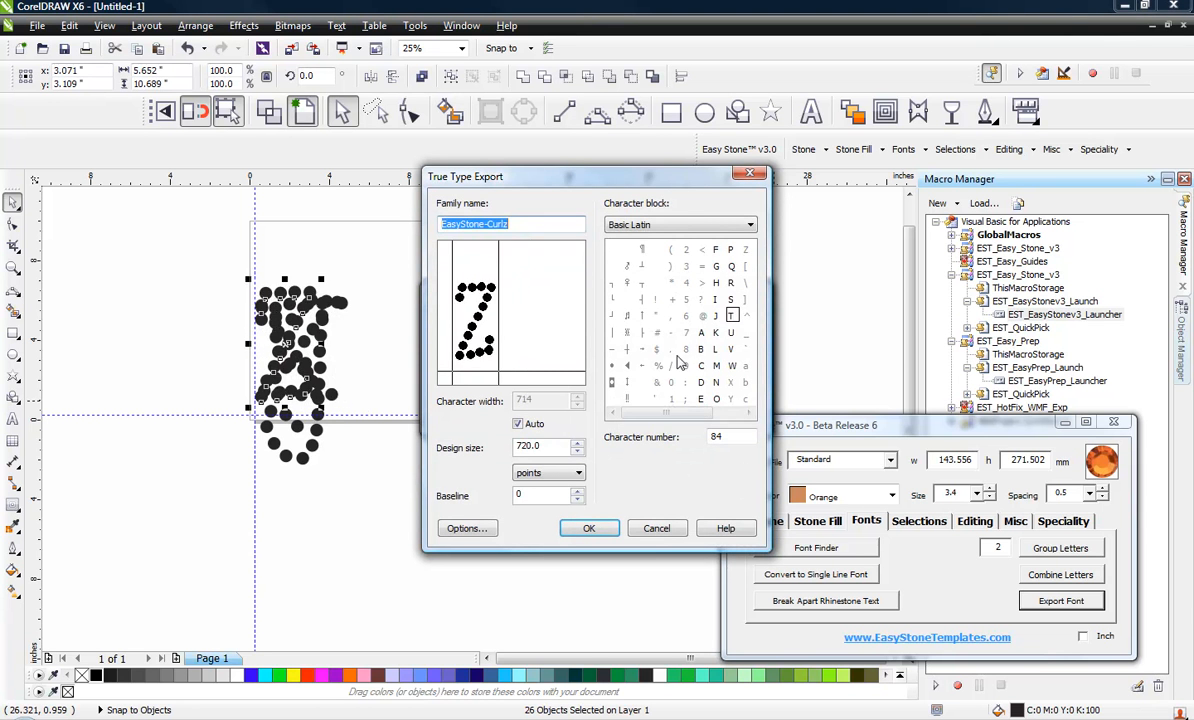
click(747, 249)
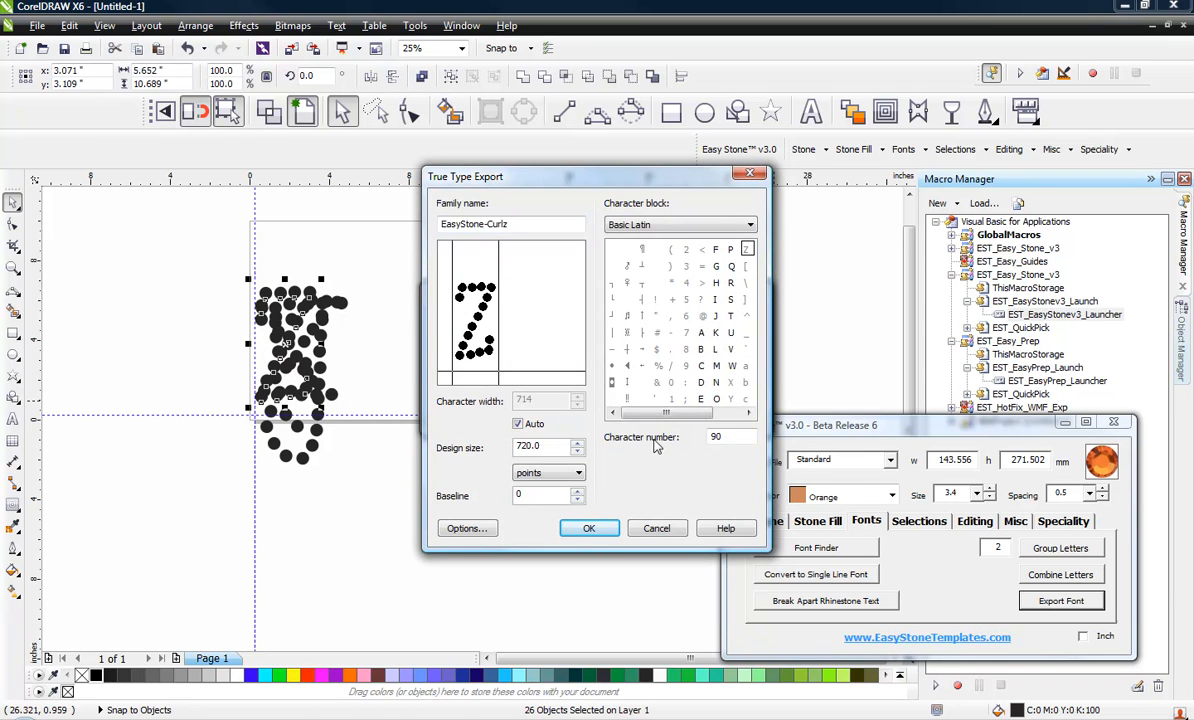
click(610, 533)
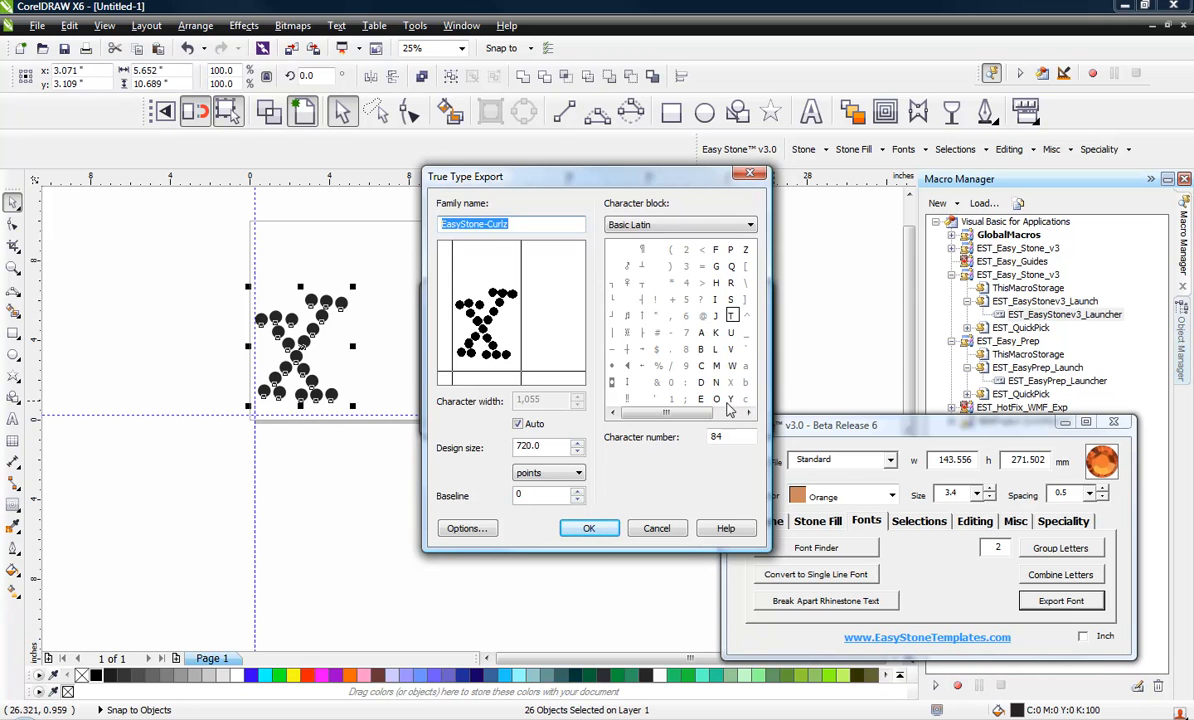
click(600, 528)
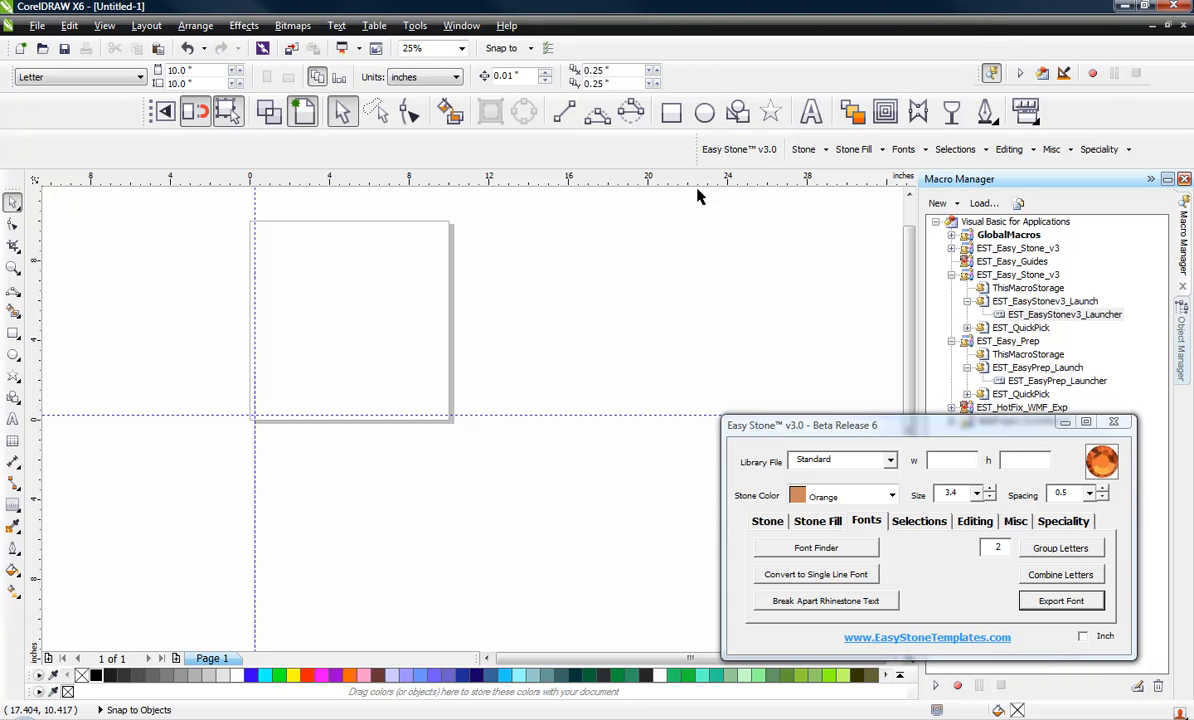
Draw a shallow arch about 4.35 inches wide and 0.73 inches high beside the page with the 3-point curve tool.
scroll(695, 220, up, 1)
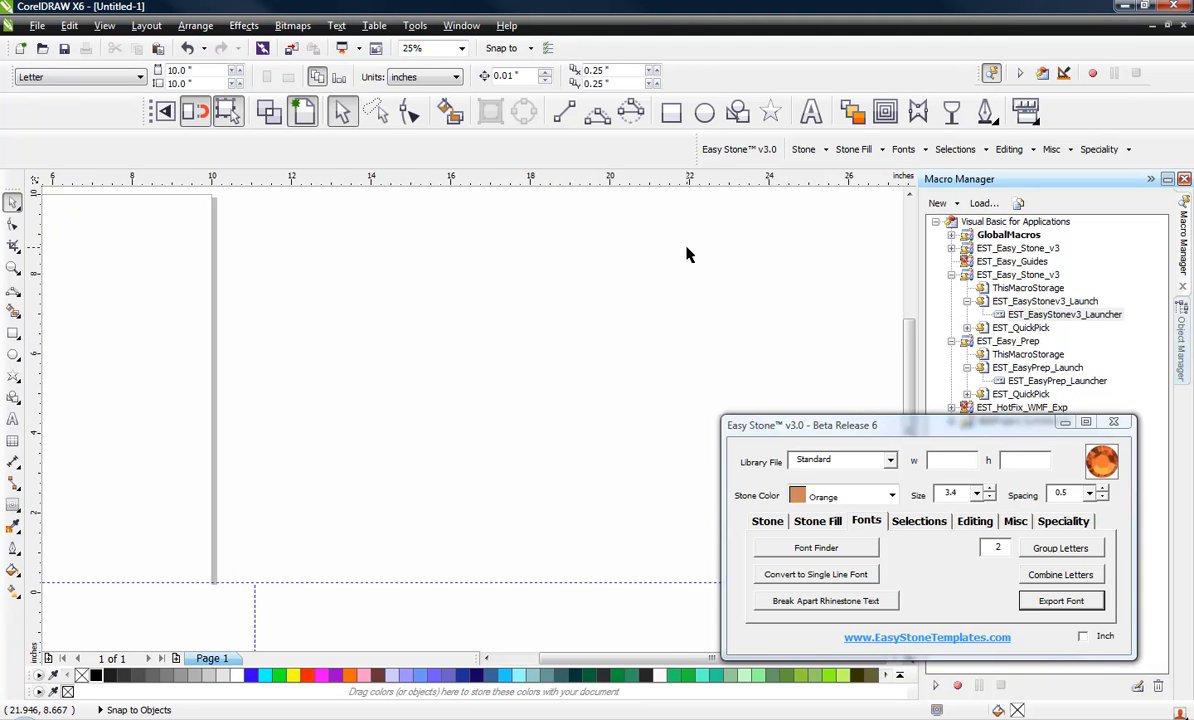
click(597, 113)
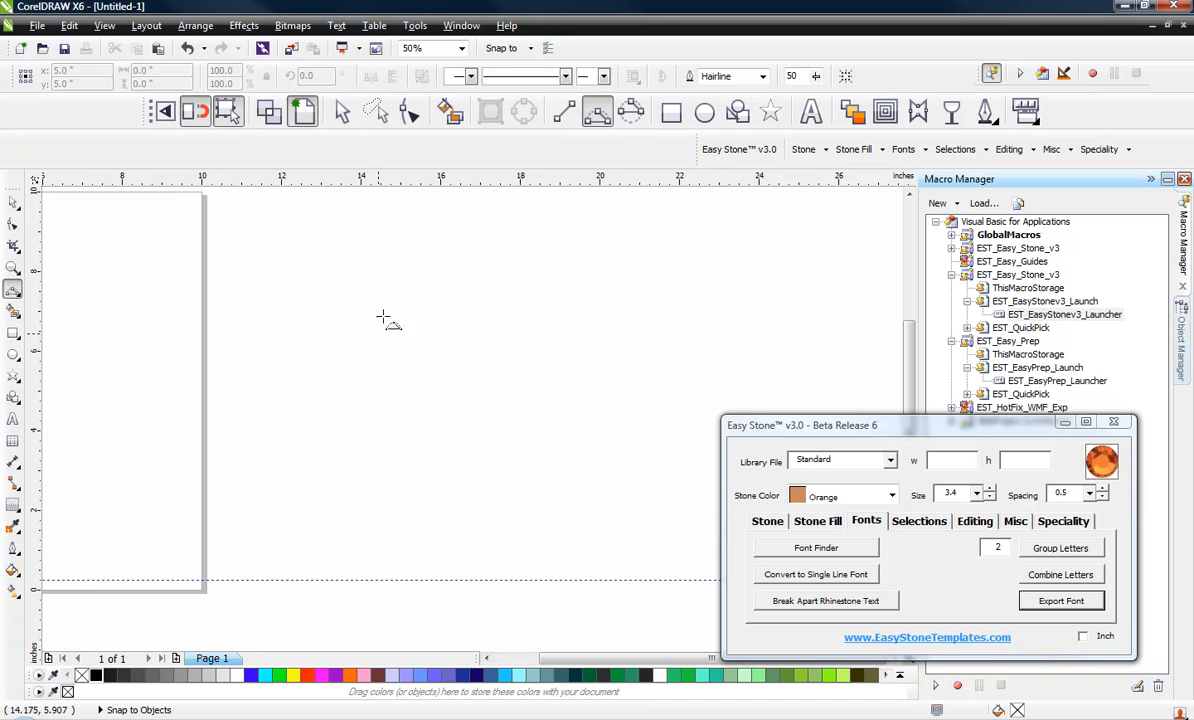
click(352, 309)
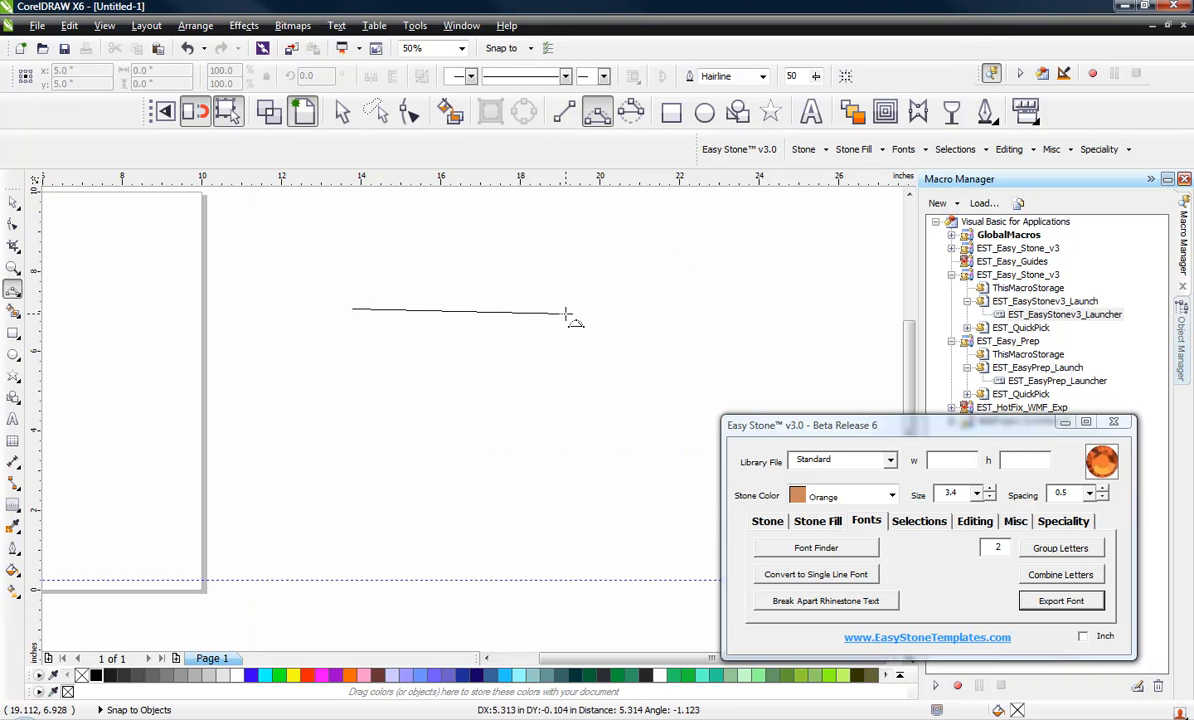
drag(566, 314, 525, 308)
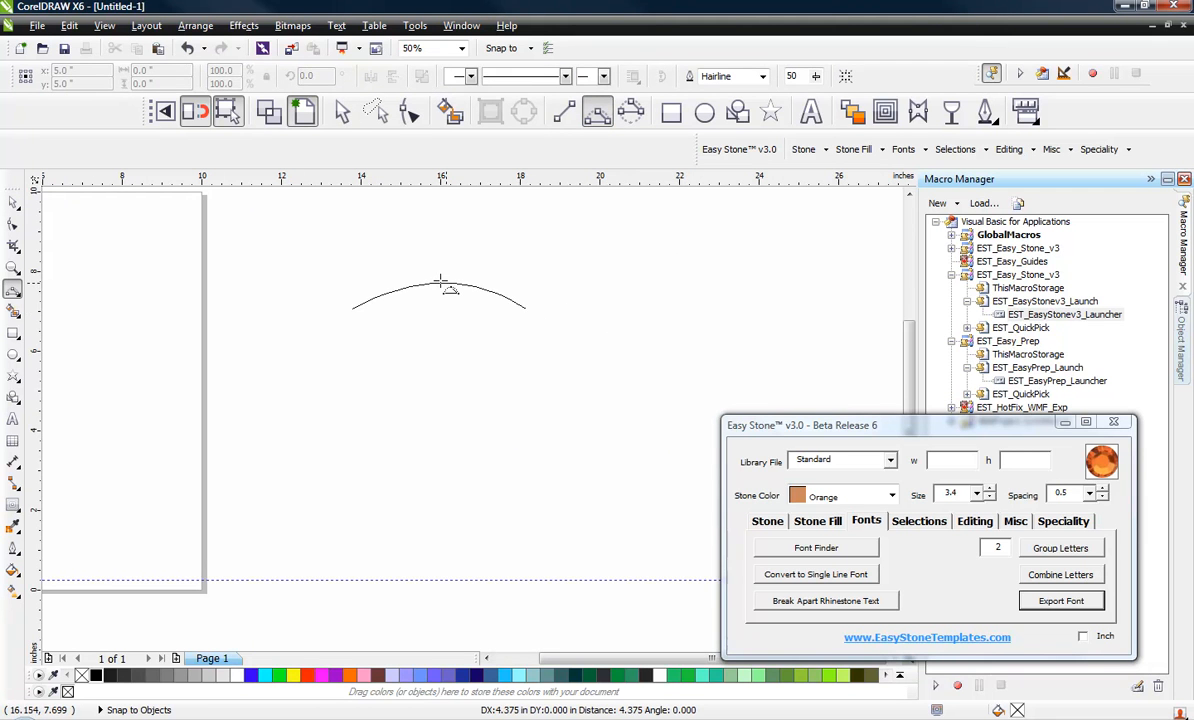
click(441, 283)
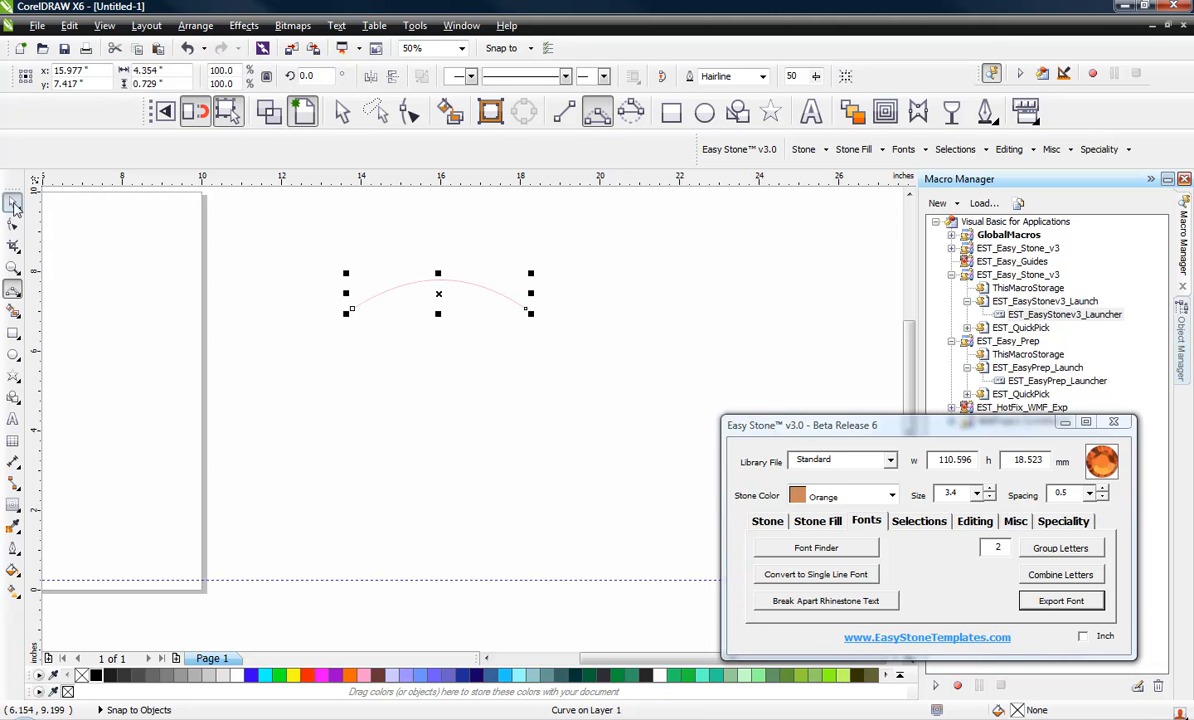
click(14, 204)
click(408, 461)
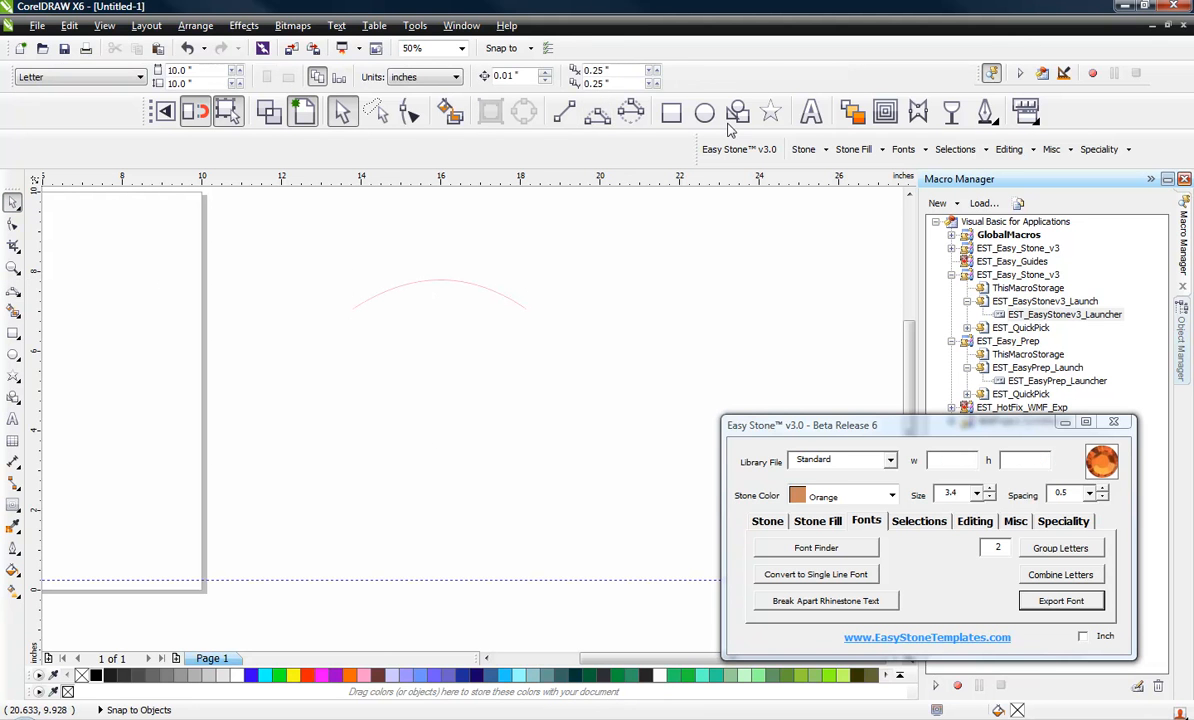
Add the artistic text BASEBALL below the arch.
click(811, 112)
click(412, 442)
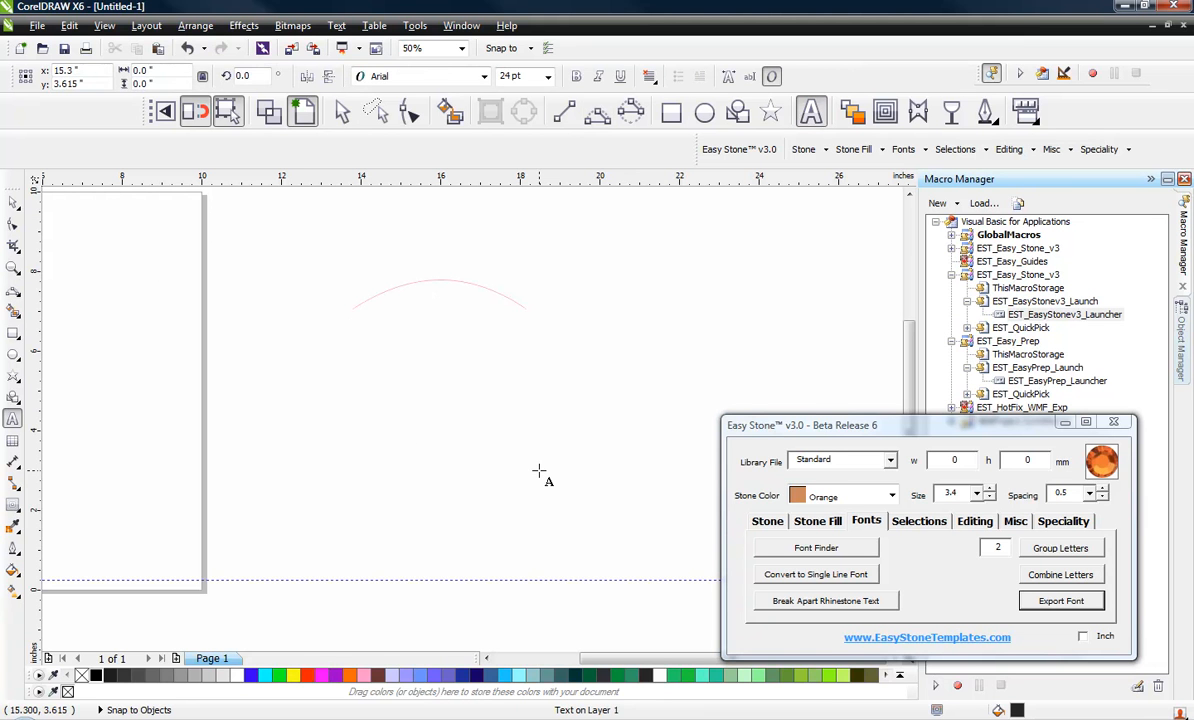
text(BASEBALL)
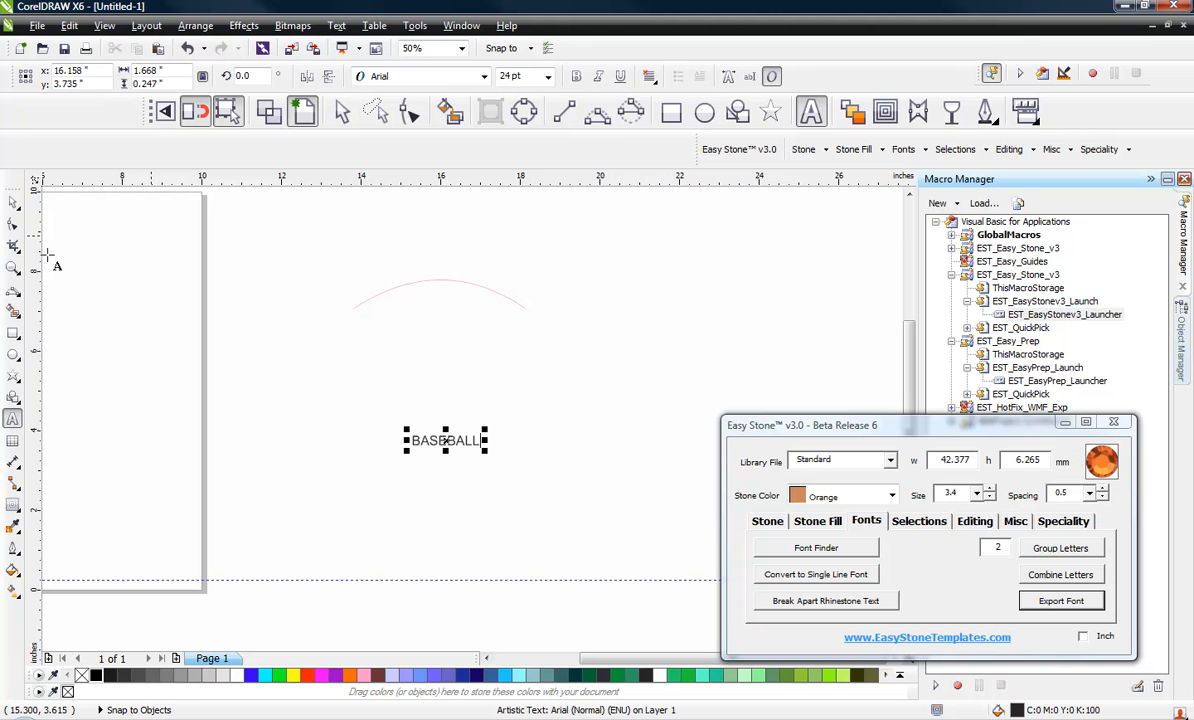
click(14, 204)
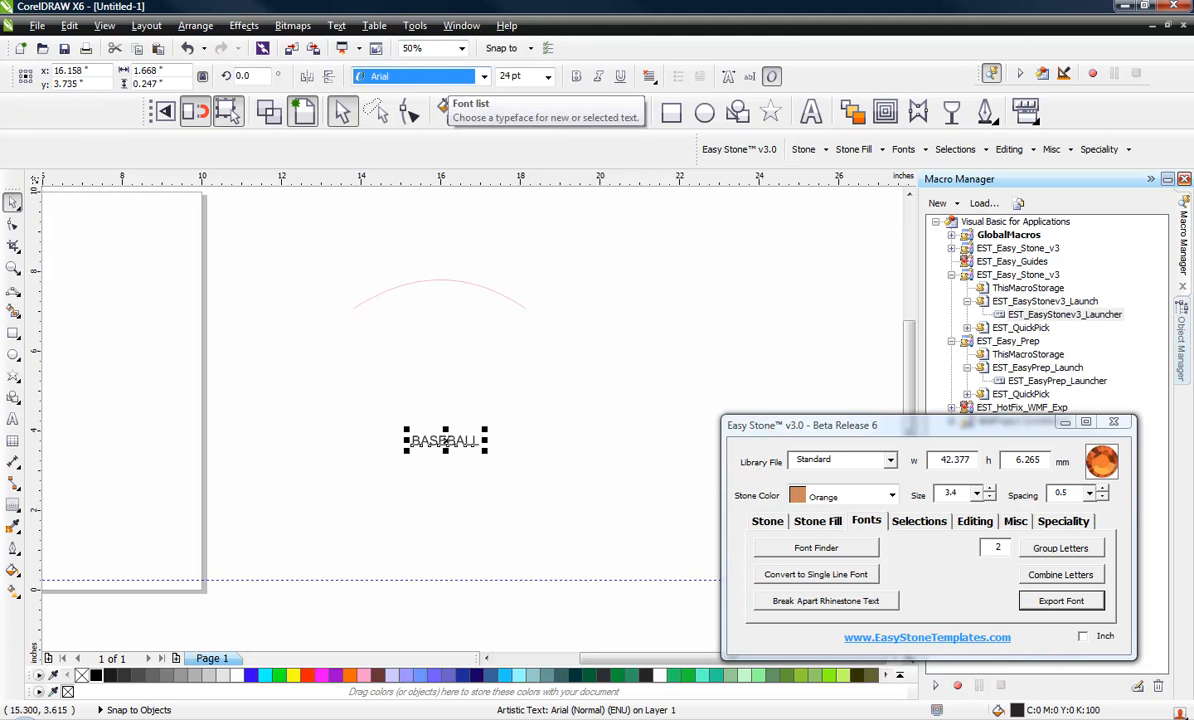
click(484, 76)
scroll(495, 380, down, 5)
text(EasyStone-Curlz)
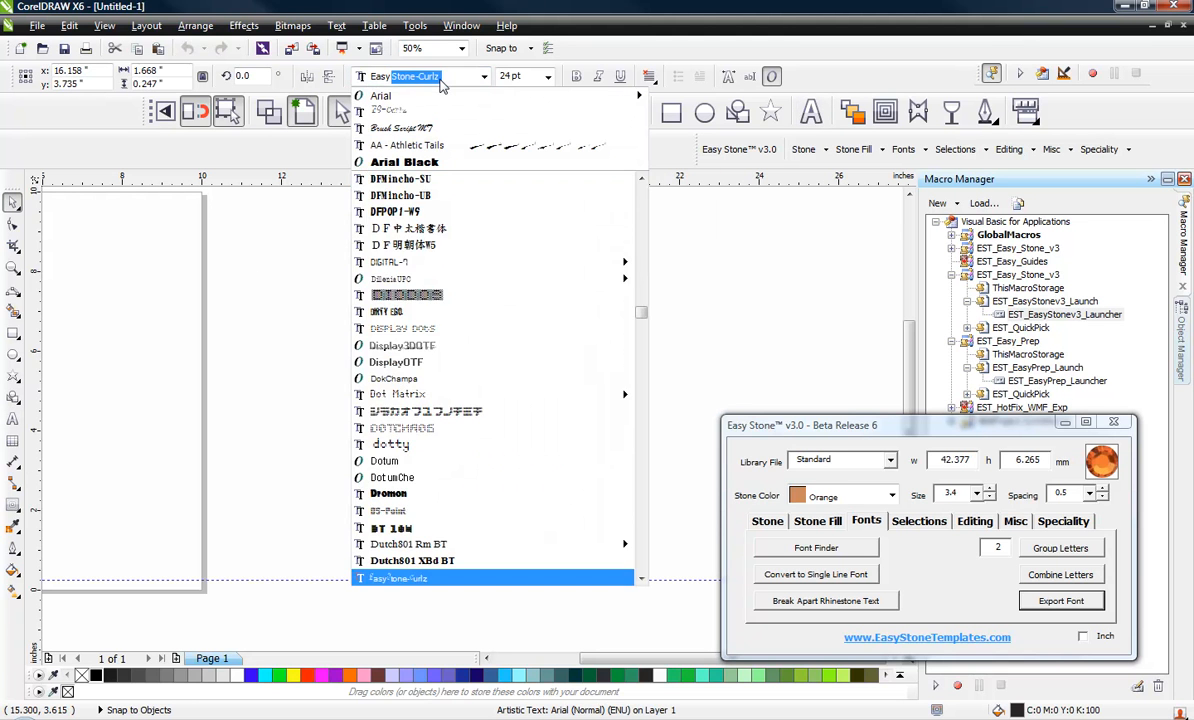
click(384, 82)
click(422, 502)
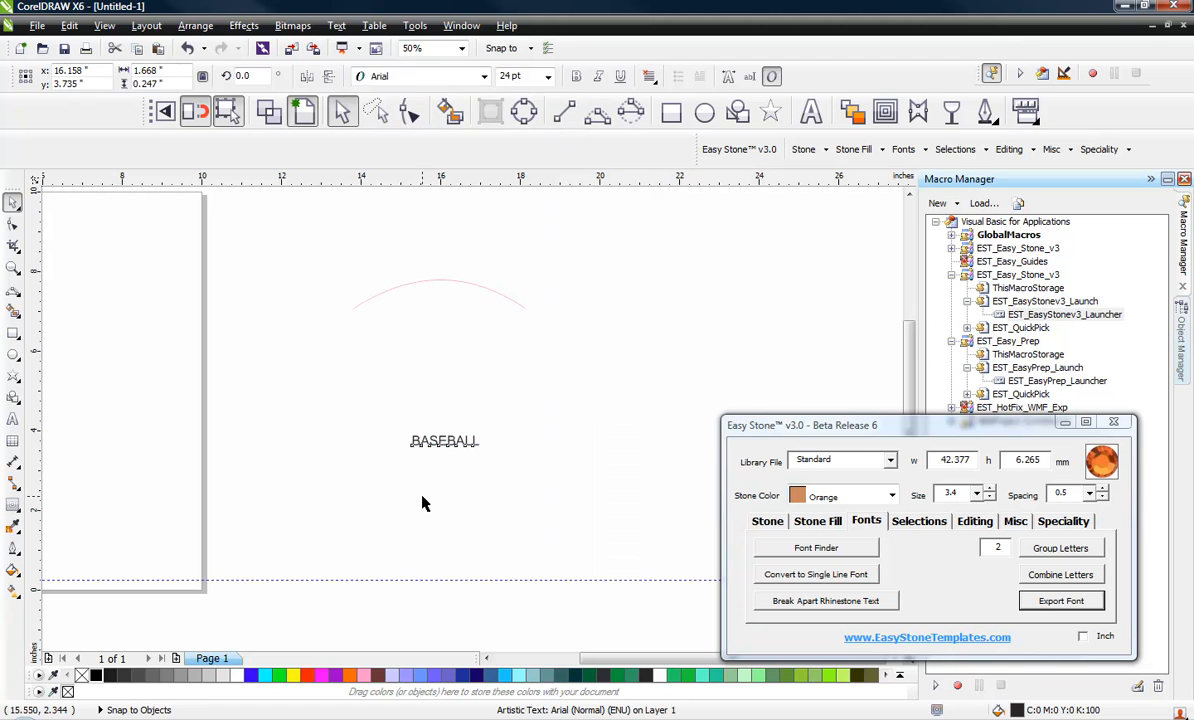
Set the BASEBALL text's font to ES-Curlz and check its rhinestone dots up close.
click(414, 441)
click(446, 78)
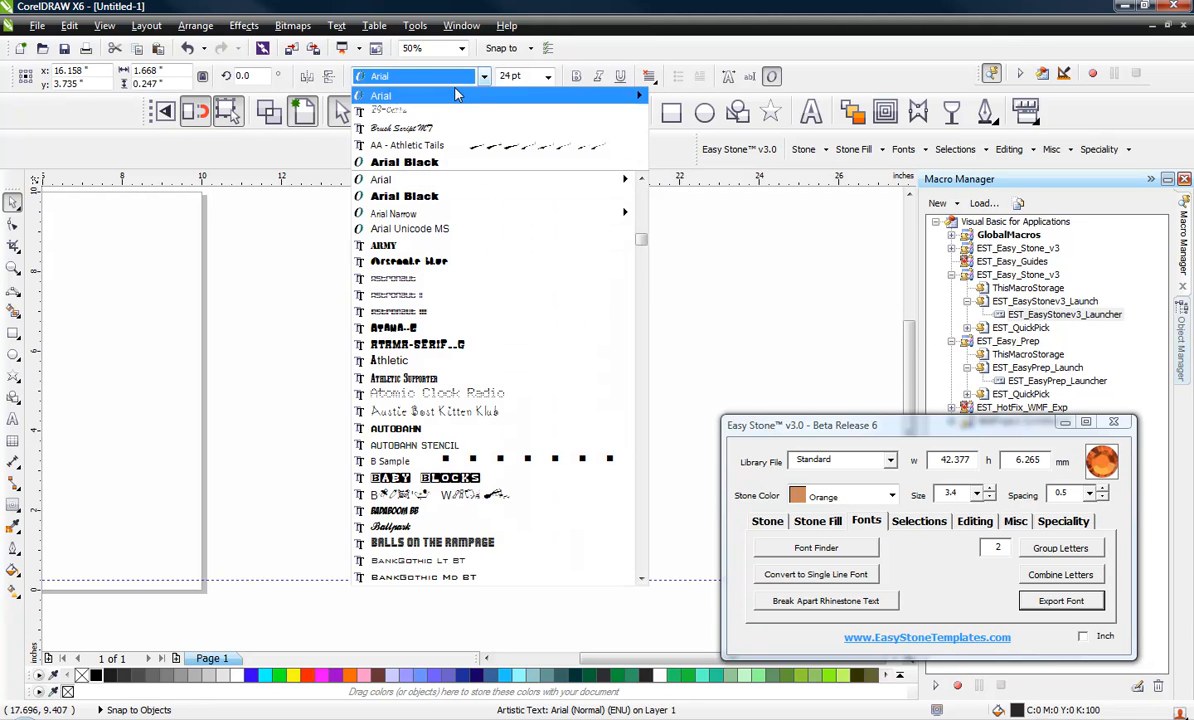
click(455, 111)
scroll(480, 421, up, 2)
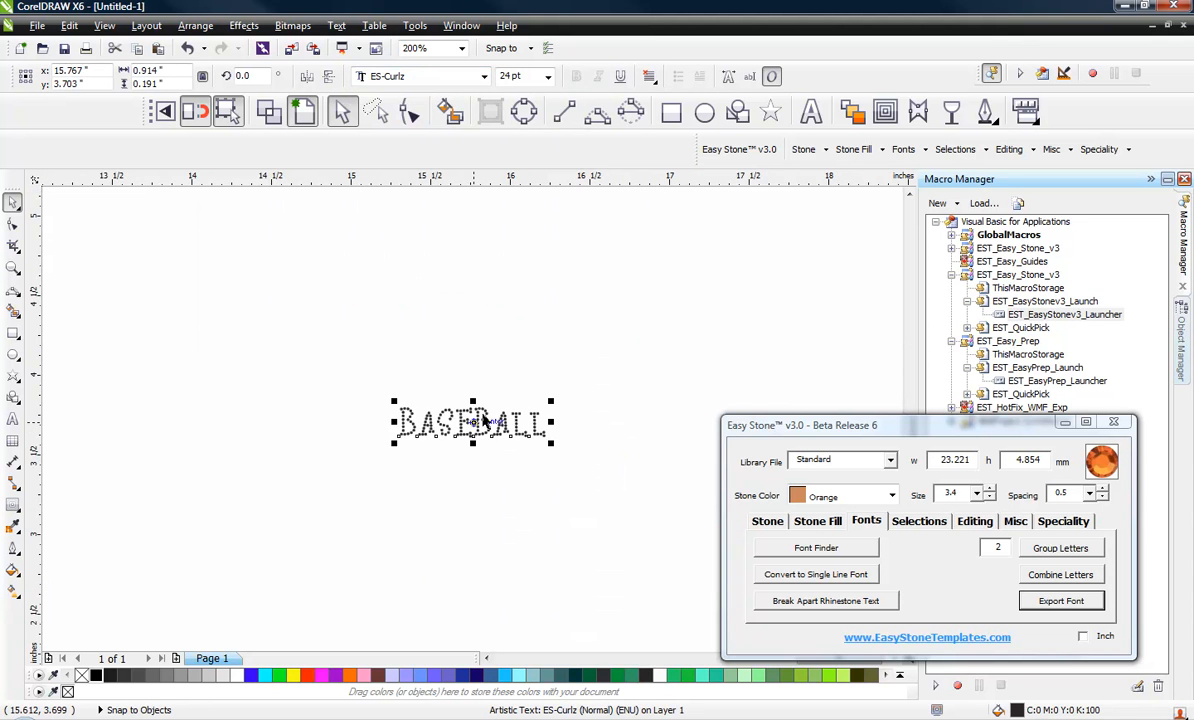
scroll(484, 416, up, 1)
scroll(546, 422, up, 1)
scroll(312, 352, down, 1)
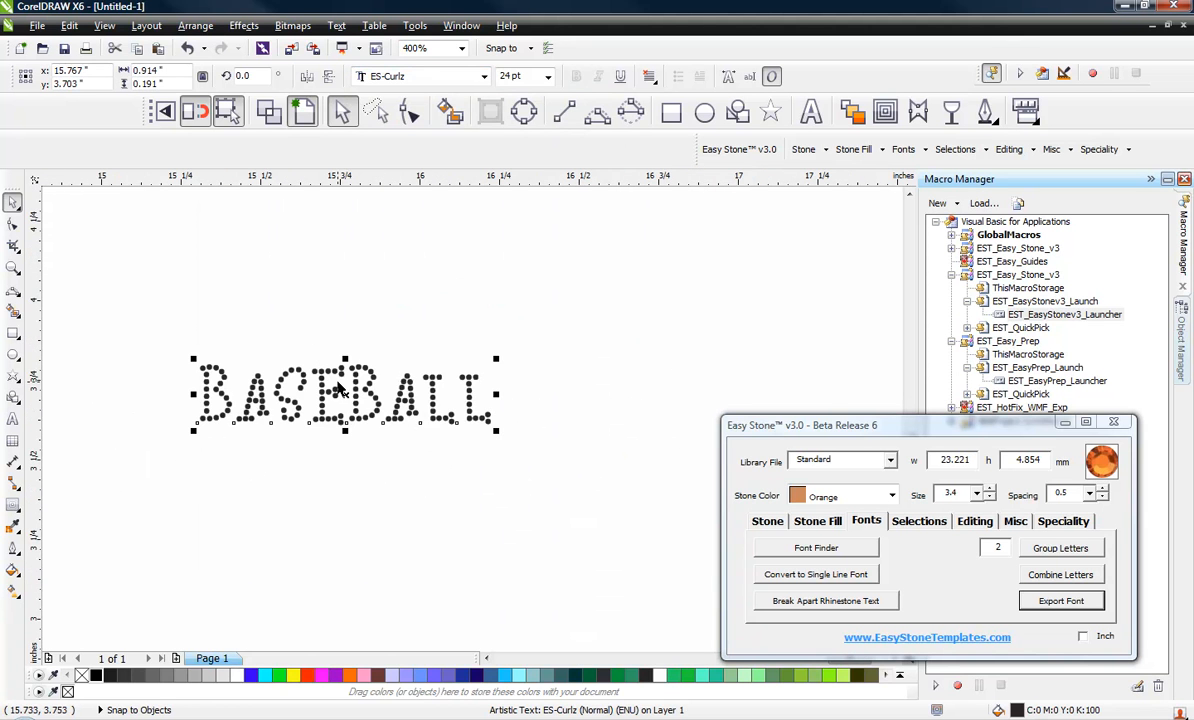
scroll(329, 384, down, 2)
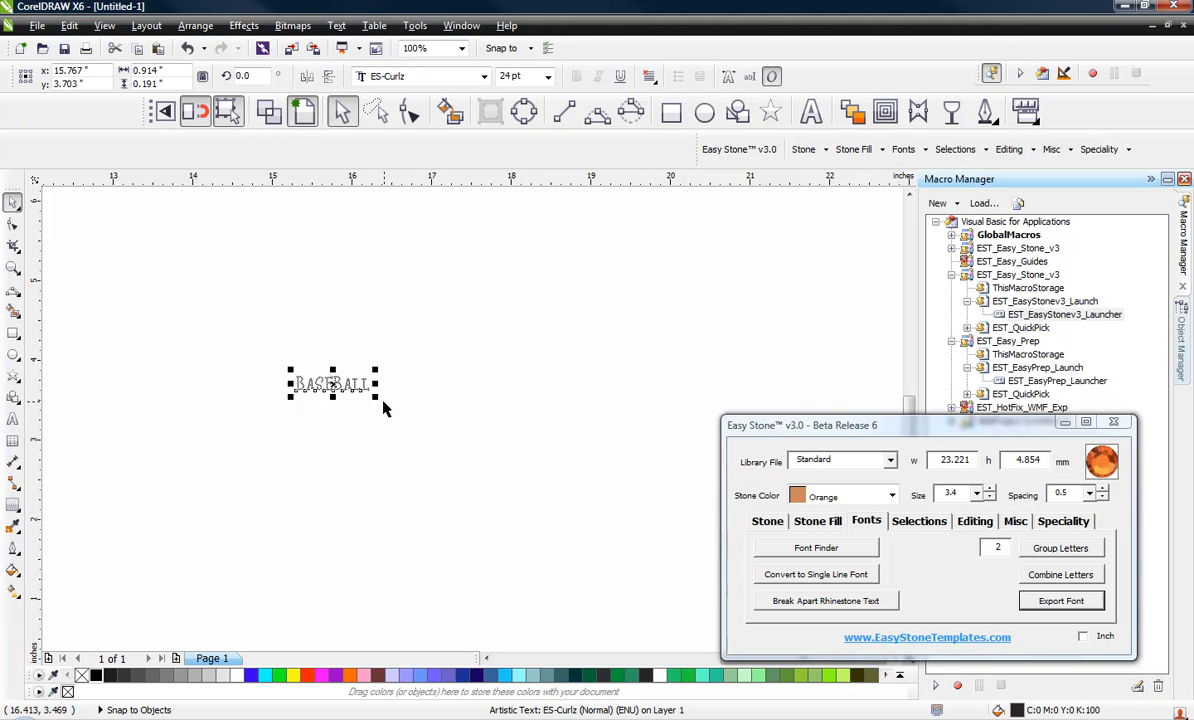
Enlarge the BASEBALL text to about 5 inches wide and the arch to about 8.4 inches wide.
scroll(382, 415, down, 1)
drag(386, 413, 550, 520)
click(457, 269)
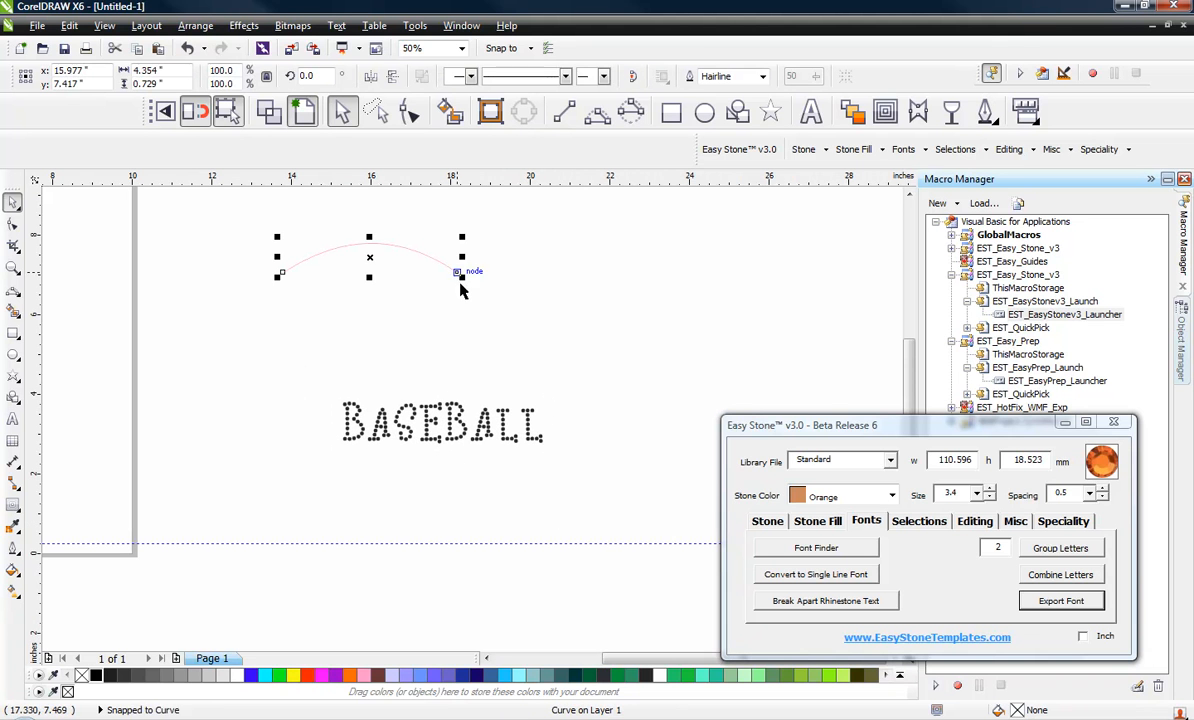
drag(461, 277, 612, 335)
click(346, 336)
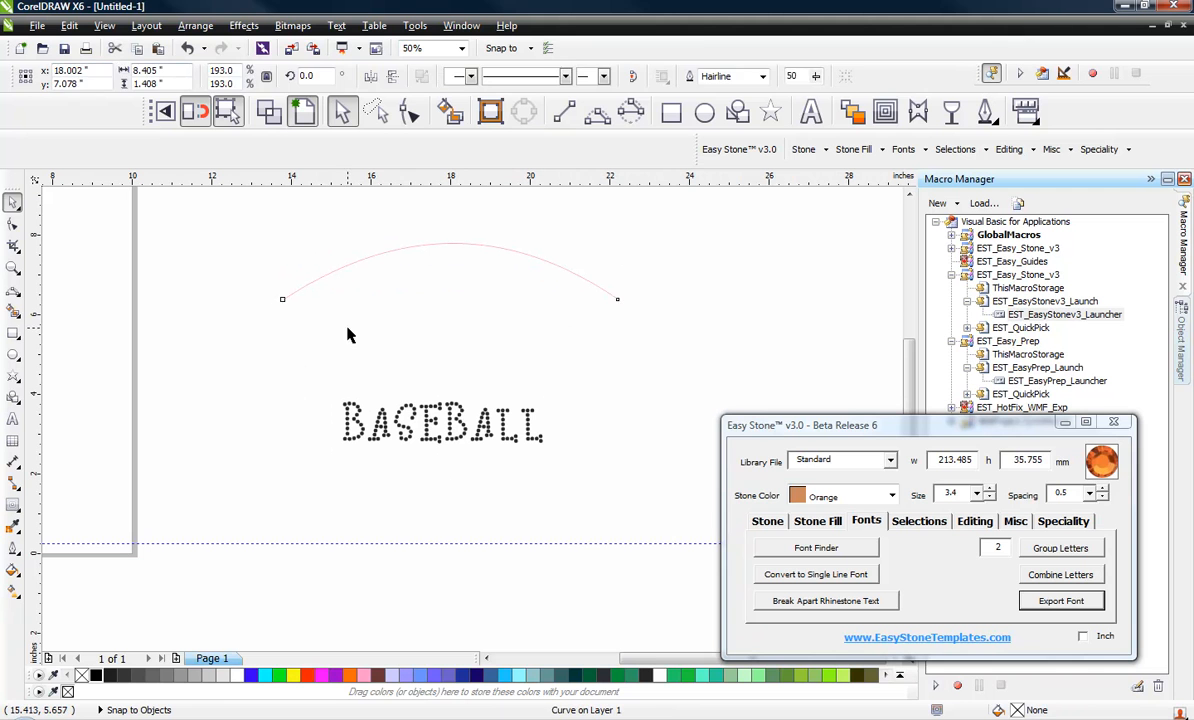
Fit the BASEBALL text to the arch with Fit Text To Path.
click(410, 424)
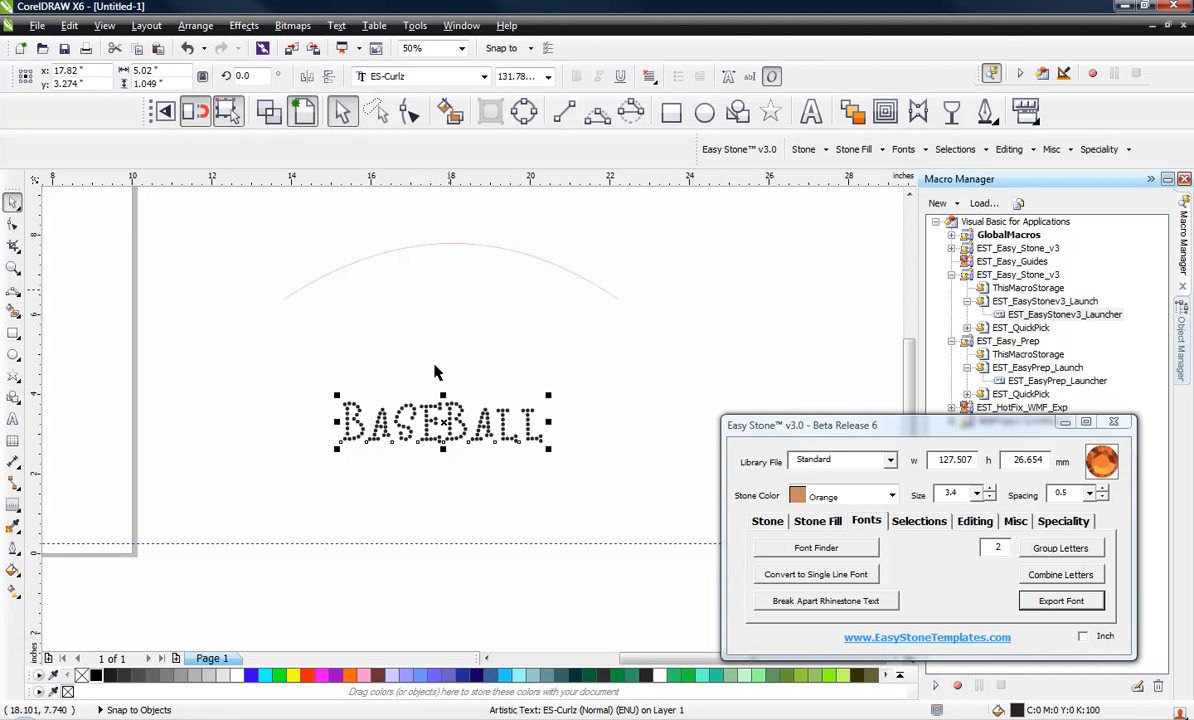
shift+click(462, 245)
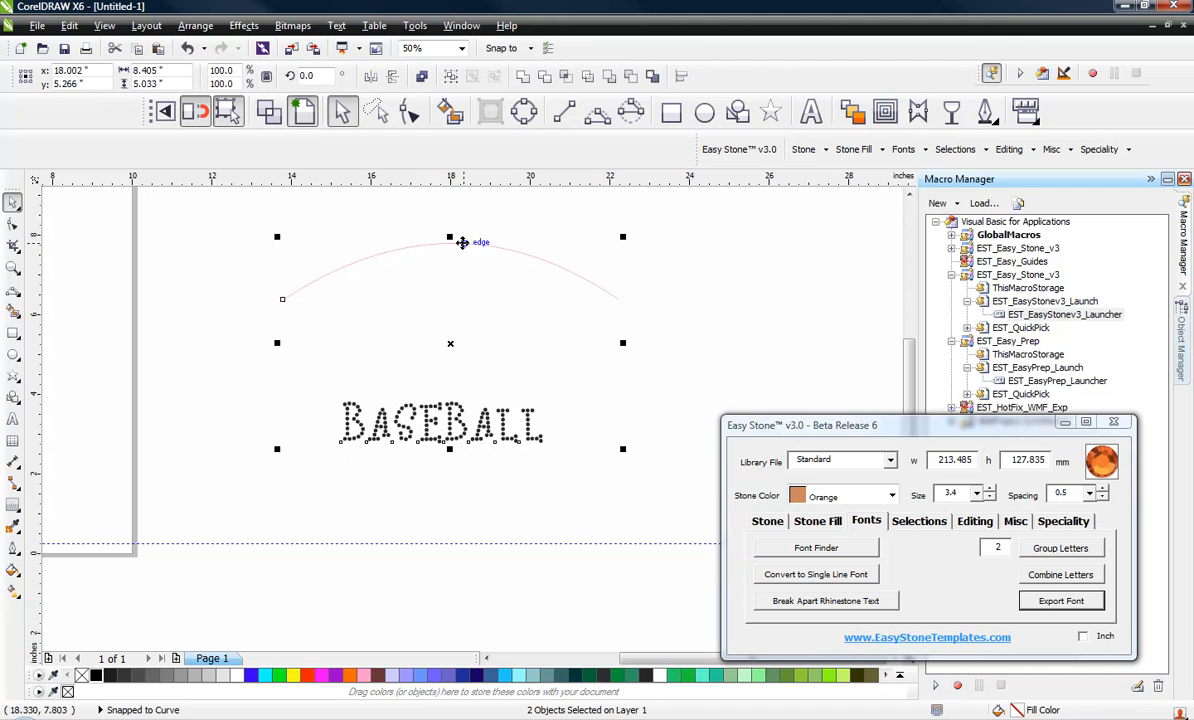
click(337, 26)
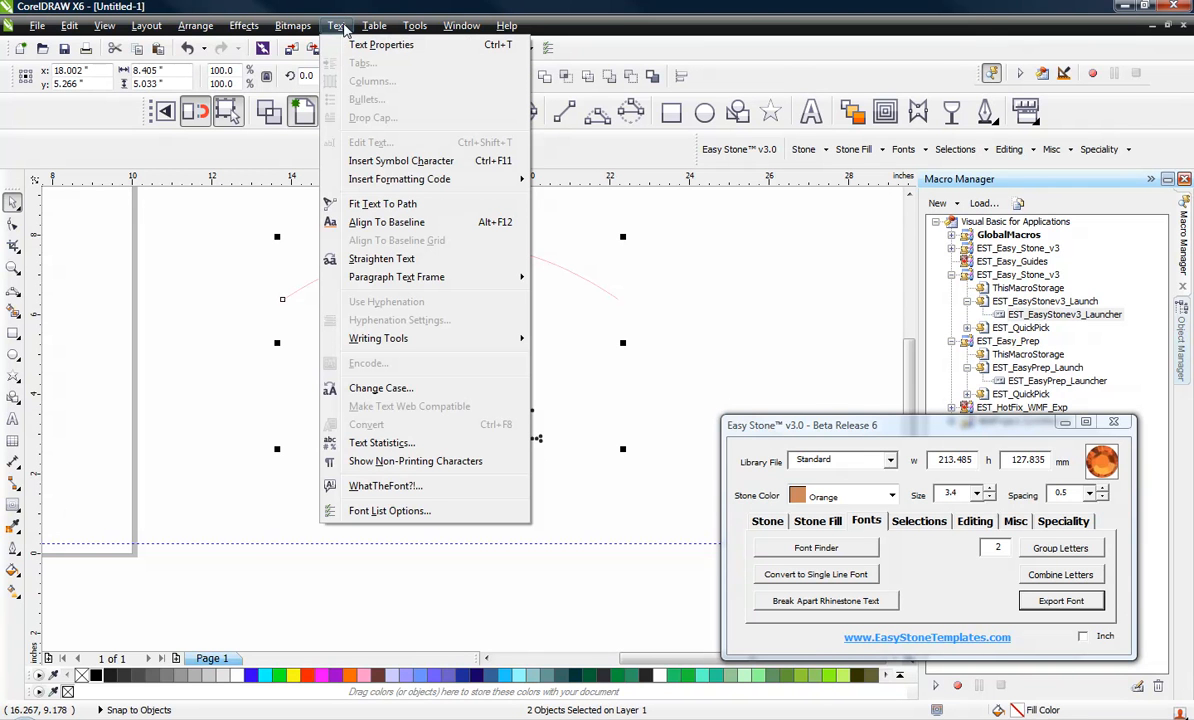
click(383, 204)
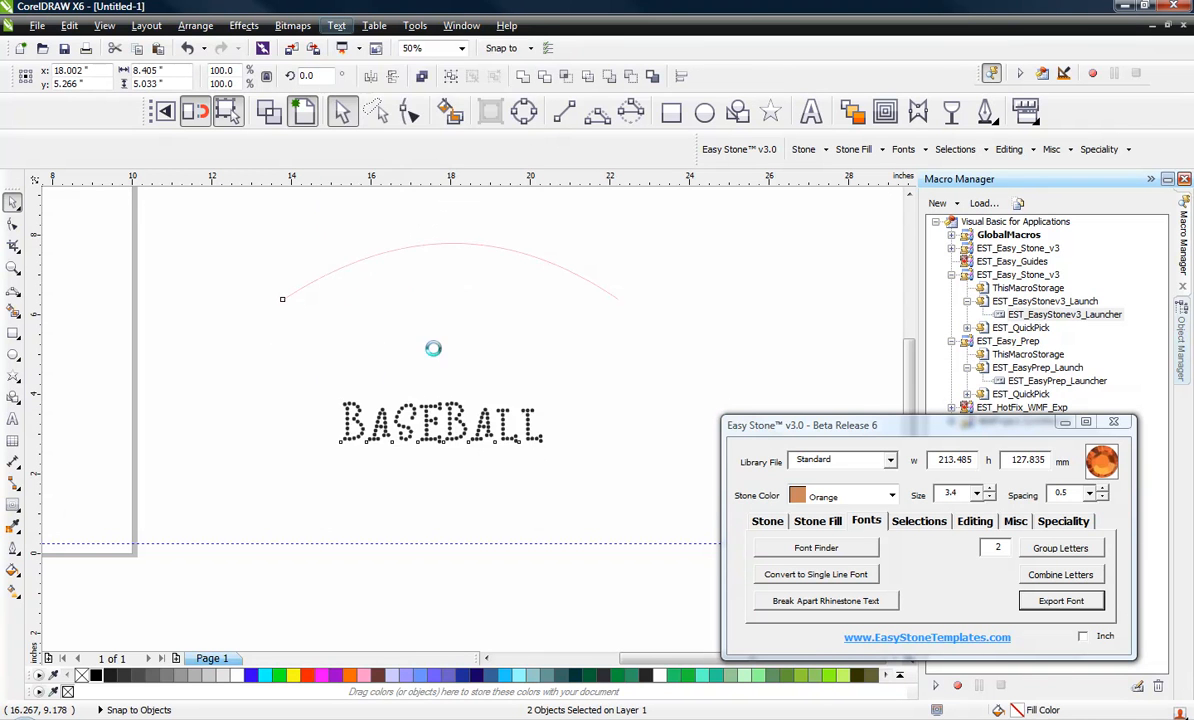
click(419, 432)
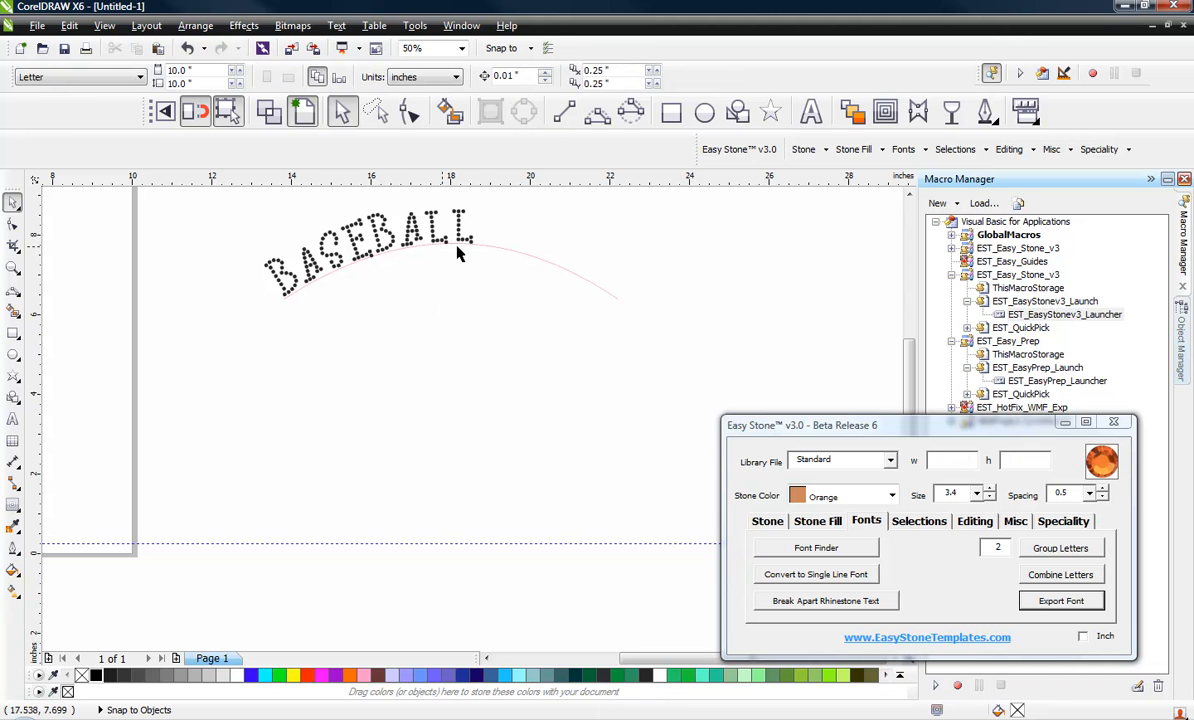
Shift the BASEBALL text along the arch to centre it, about 0.25 inches off the curve with about 2.08 inches of offset.
click(323, 262)
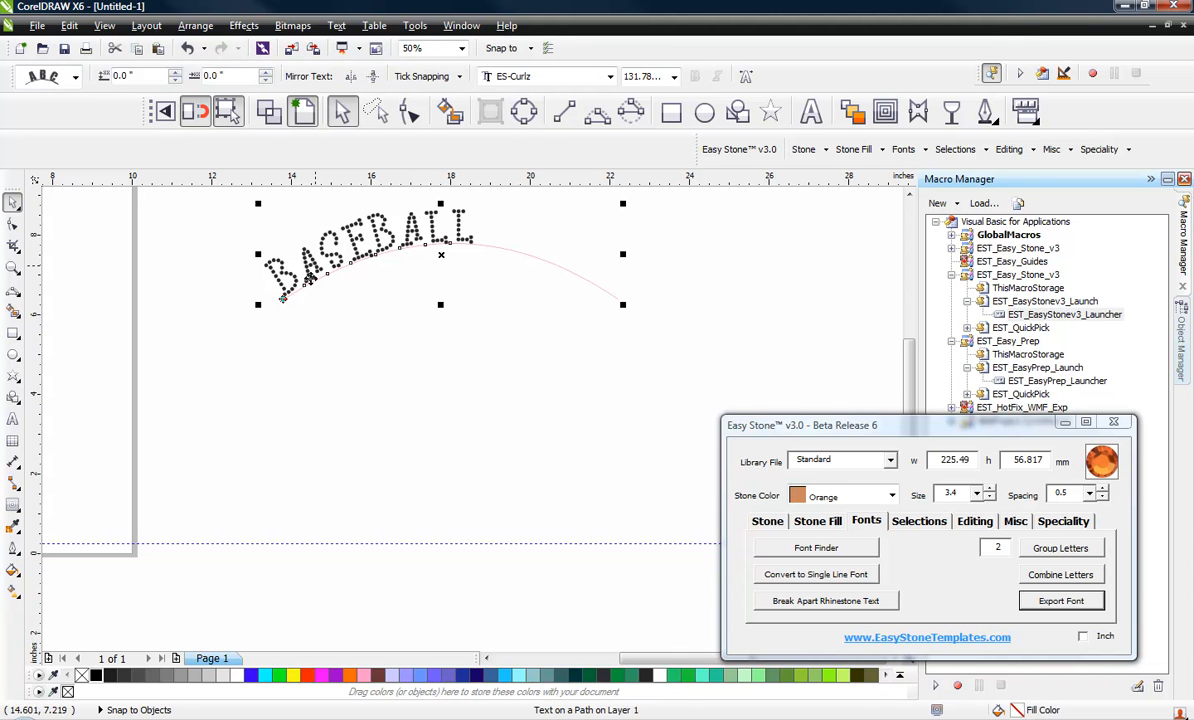
drag(283, 298, 349, 254)
click(413, 346)
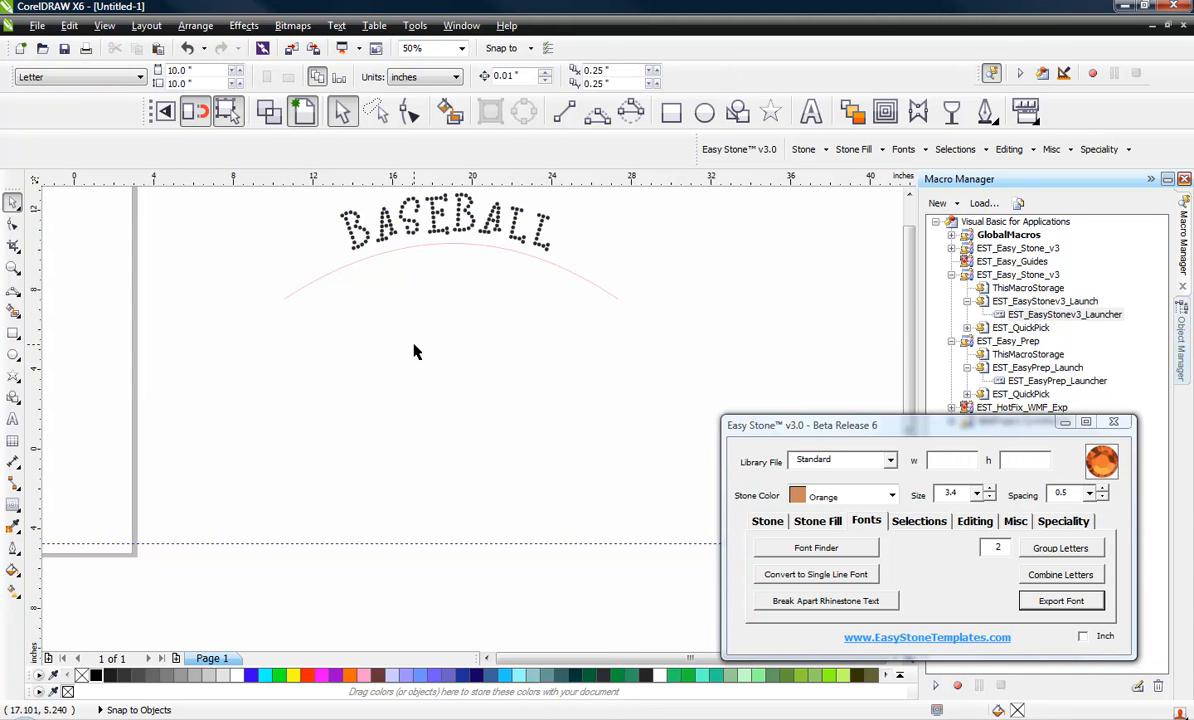
Examine the arched BASEBALL lettering and its position along the curve at different magnifications.
scroll(413, 346, down, 2)
scroll(431, 290, up, 2)
scroll(425, 356, up, 2)
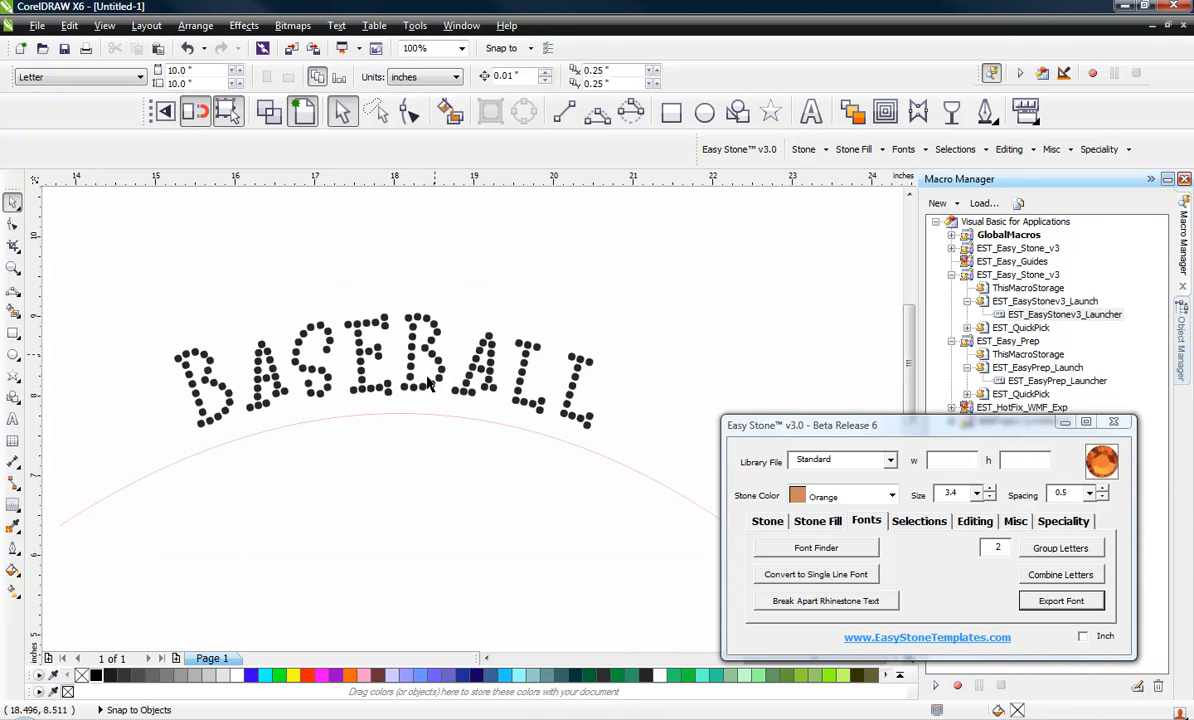
click(428, 355)
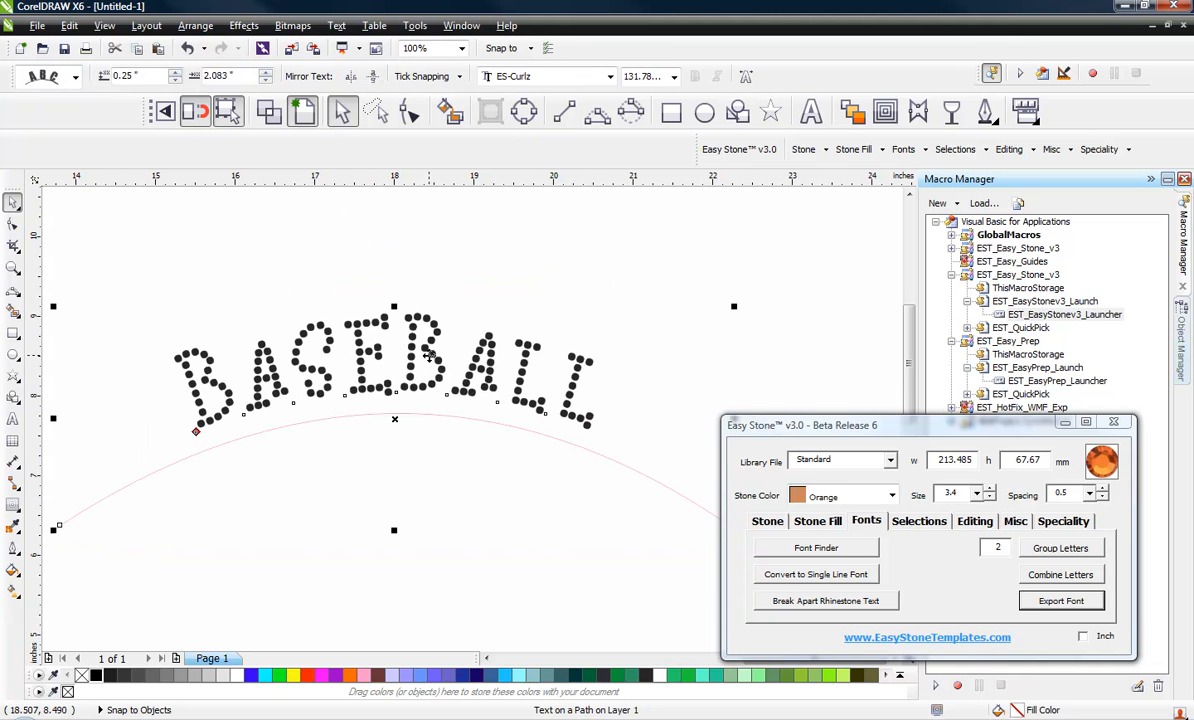
scroll(428, 355, down, 1)
click(400, 438)
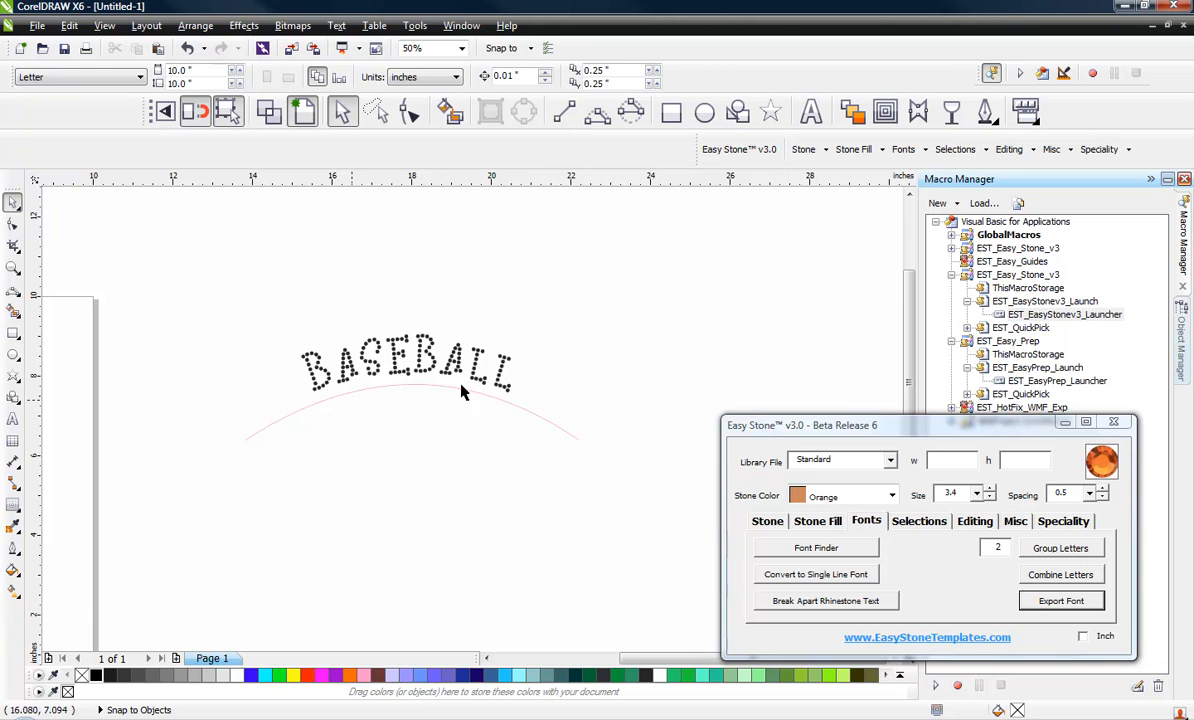
Select only the BASEBALL text on the arch and break it apart with Break Apart Rhinestone Text.
scroll(448, 375, up, 1)
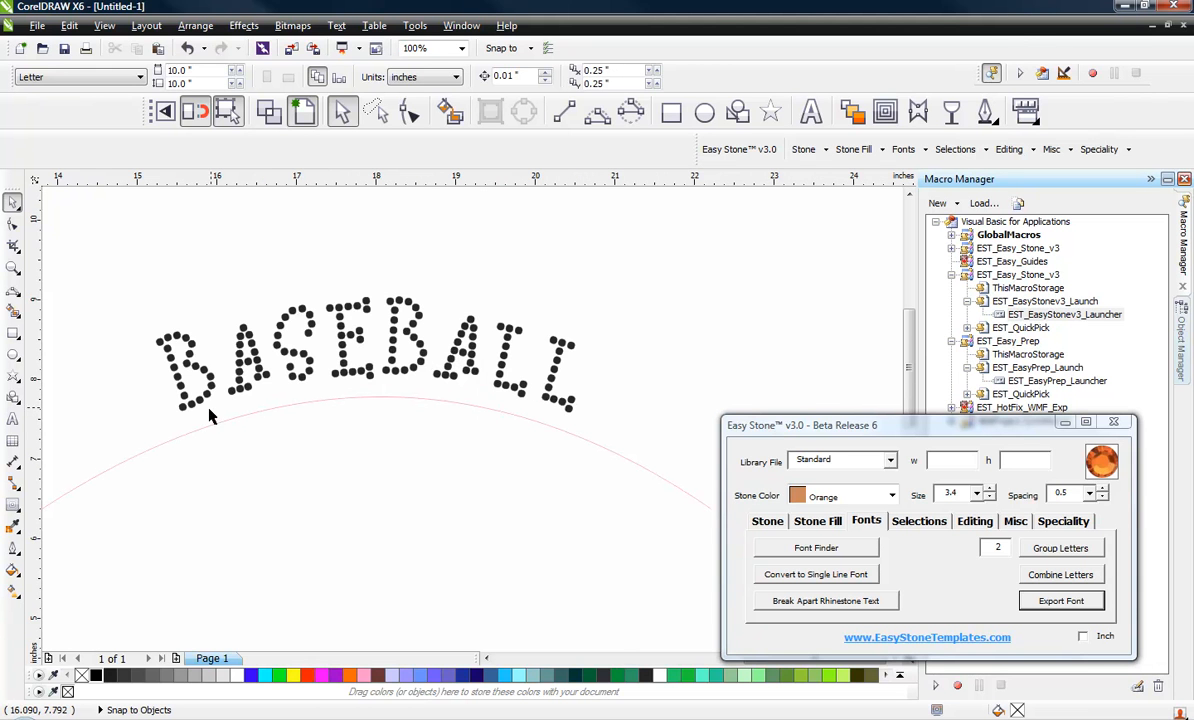
click(550, 396)
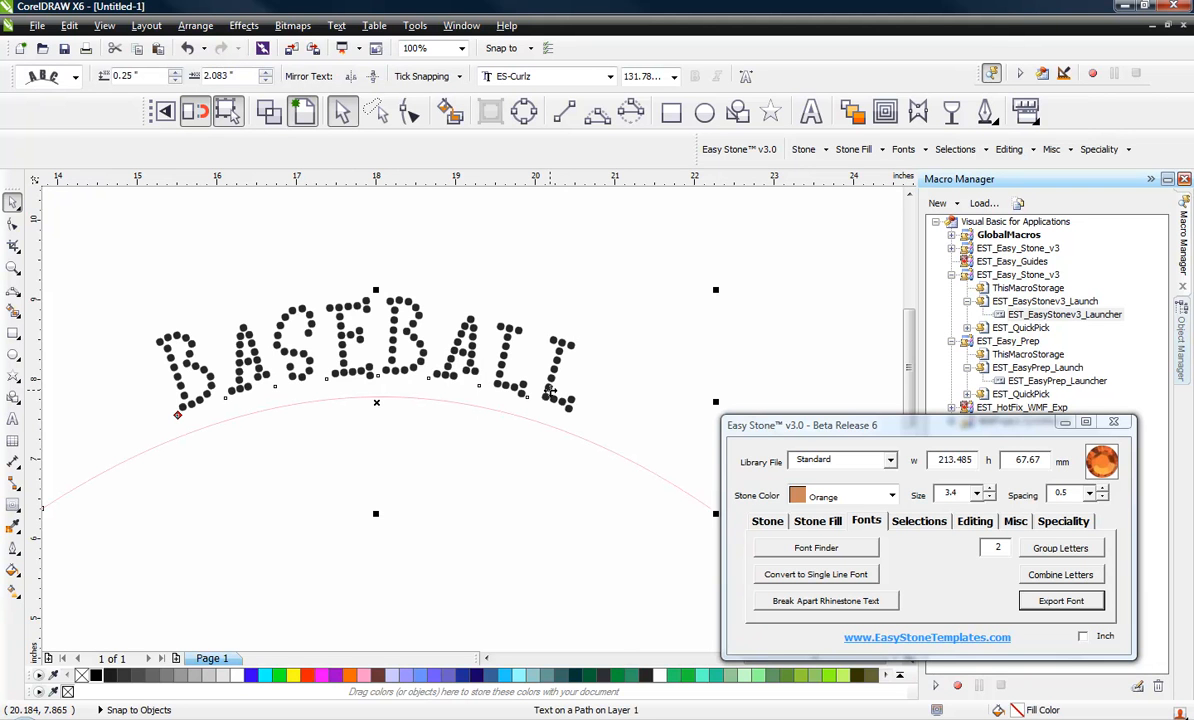
ctrl+click(550, 392)
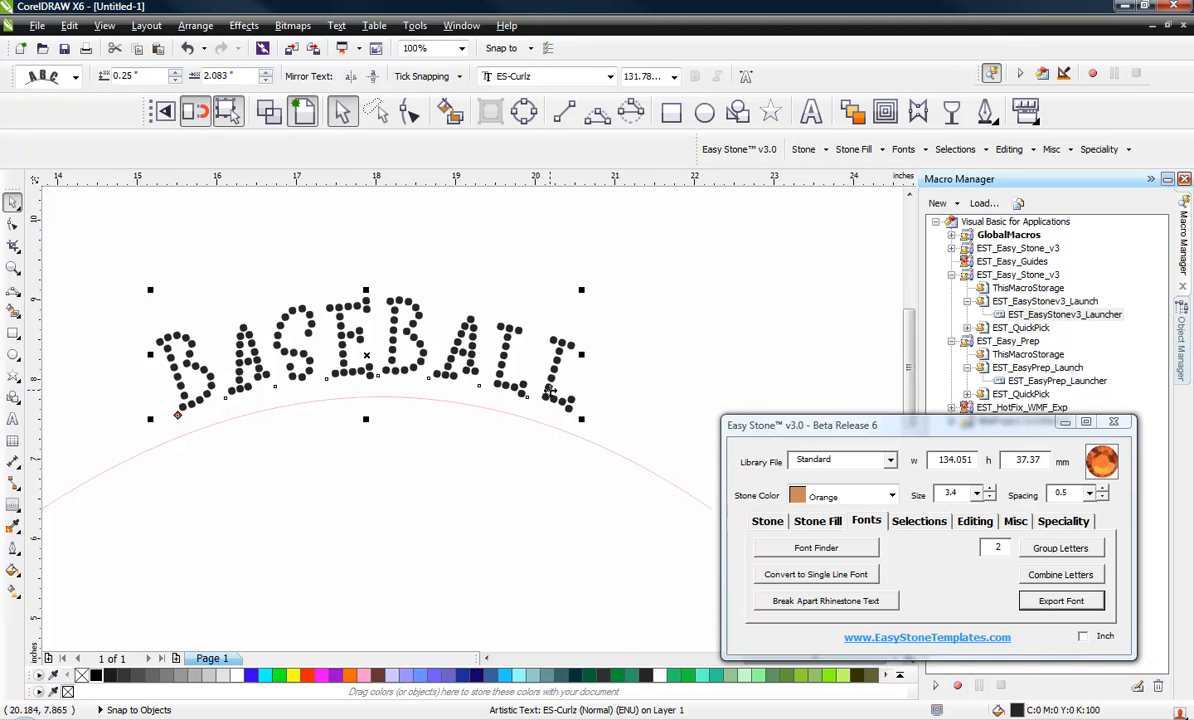
click(808, 610)
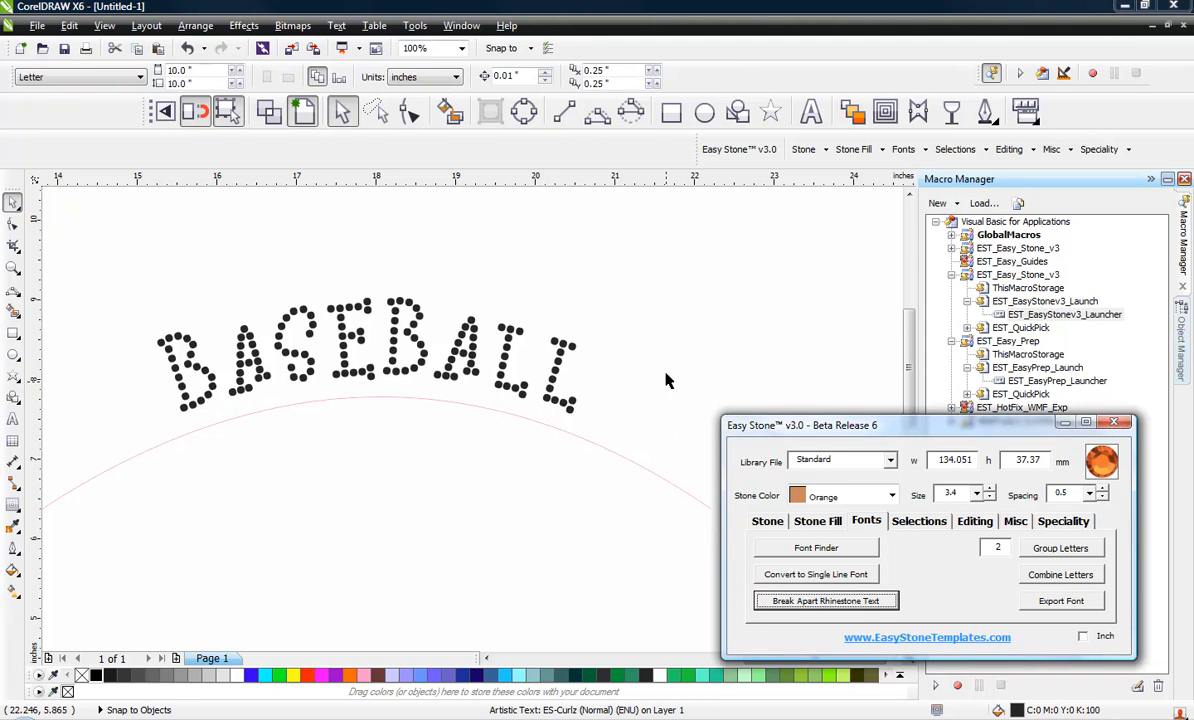
Delete the arch curve beneath the BASEBALL lettering.
click(616, 453)
key(Delete)
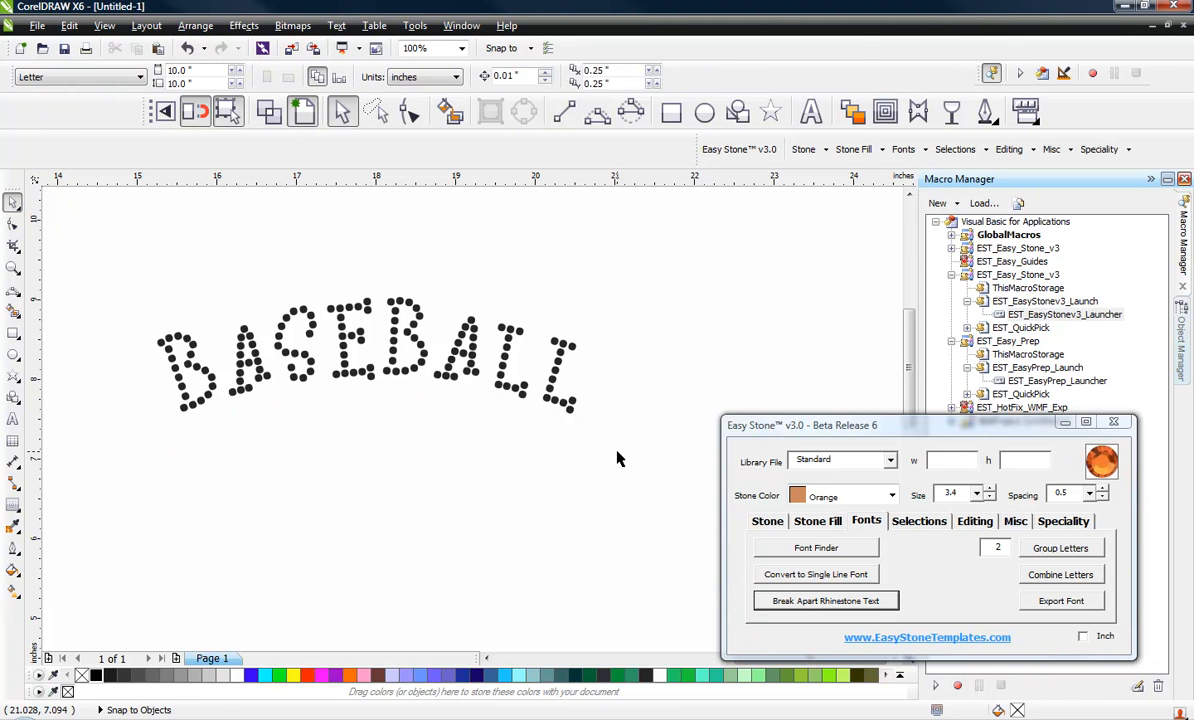
Scale the whole BASEBALL design to the 3.4 mm stone size with Scale Design, using one stone as reference, and check a stone's size.
click(557, 346)
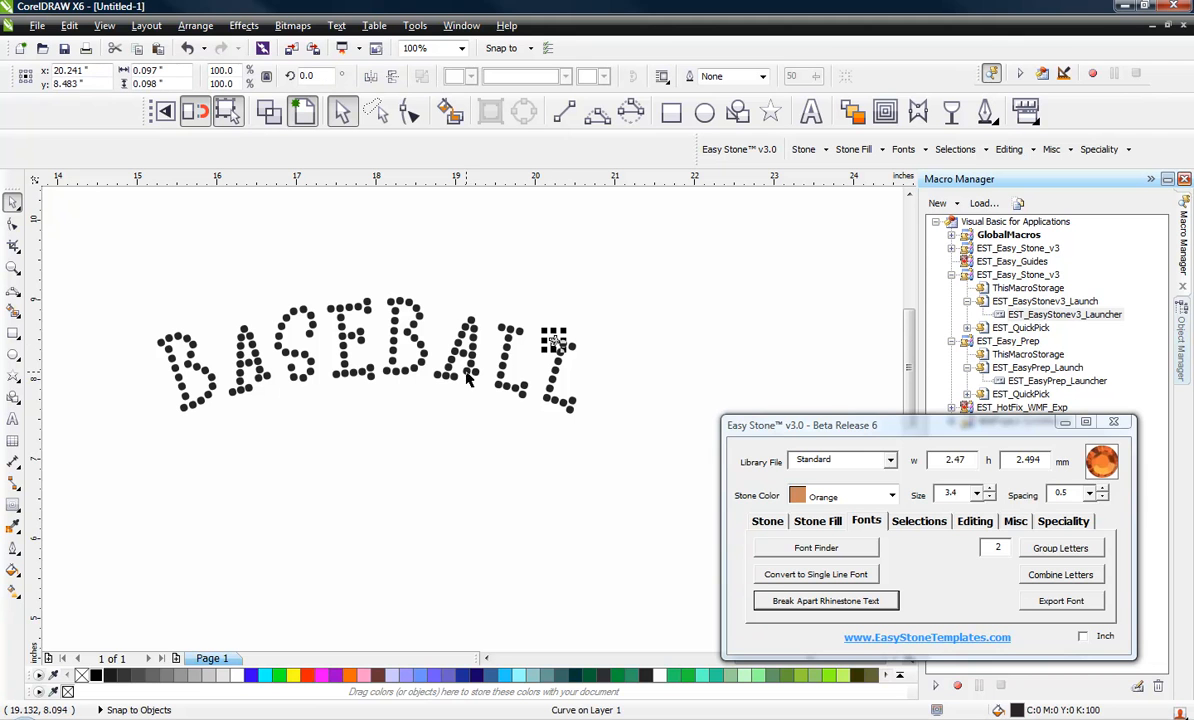
click(1070, 522)
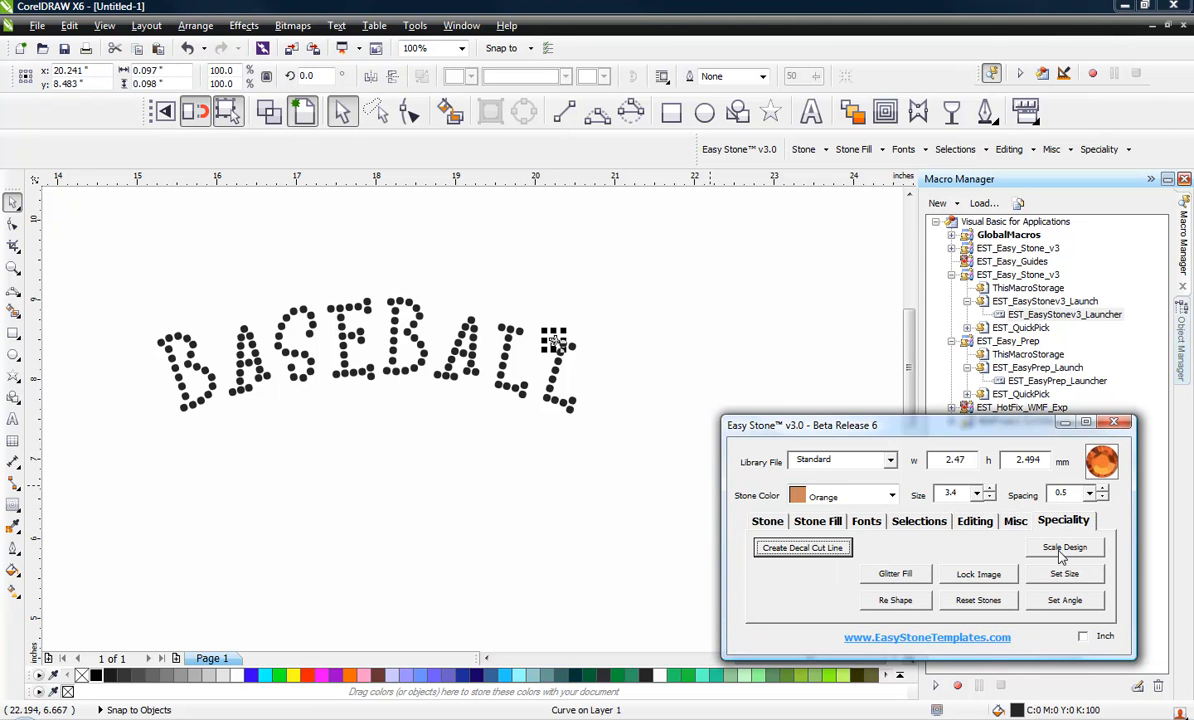
click(1062, 552)
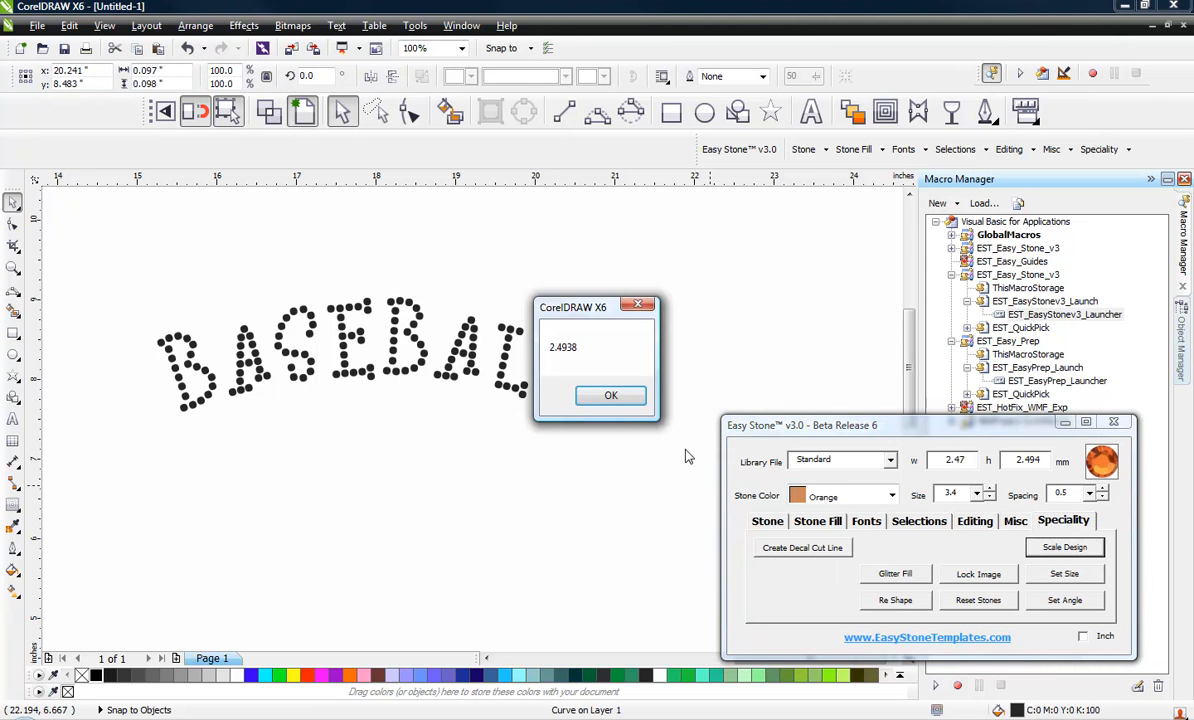
click(612, 398)
drag(677, 263, 123, 469)
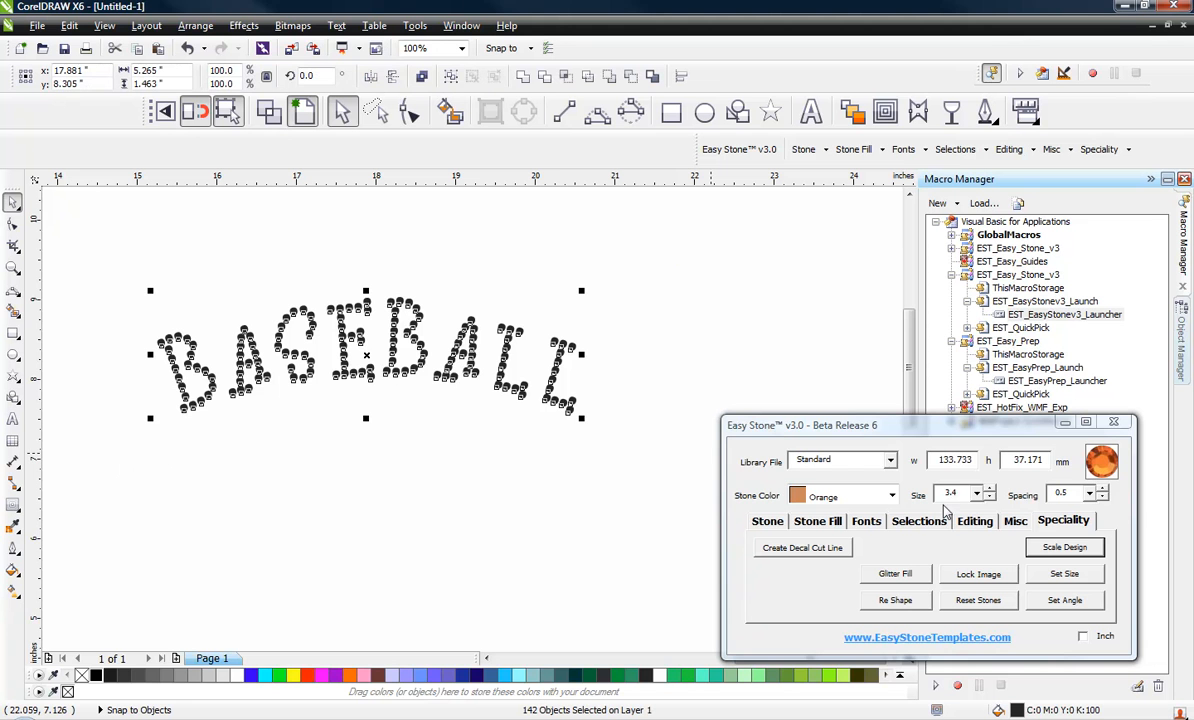
click(1083, 553)
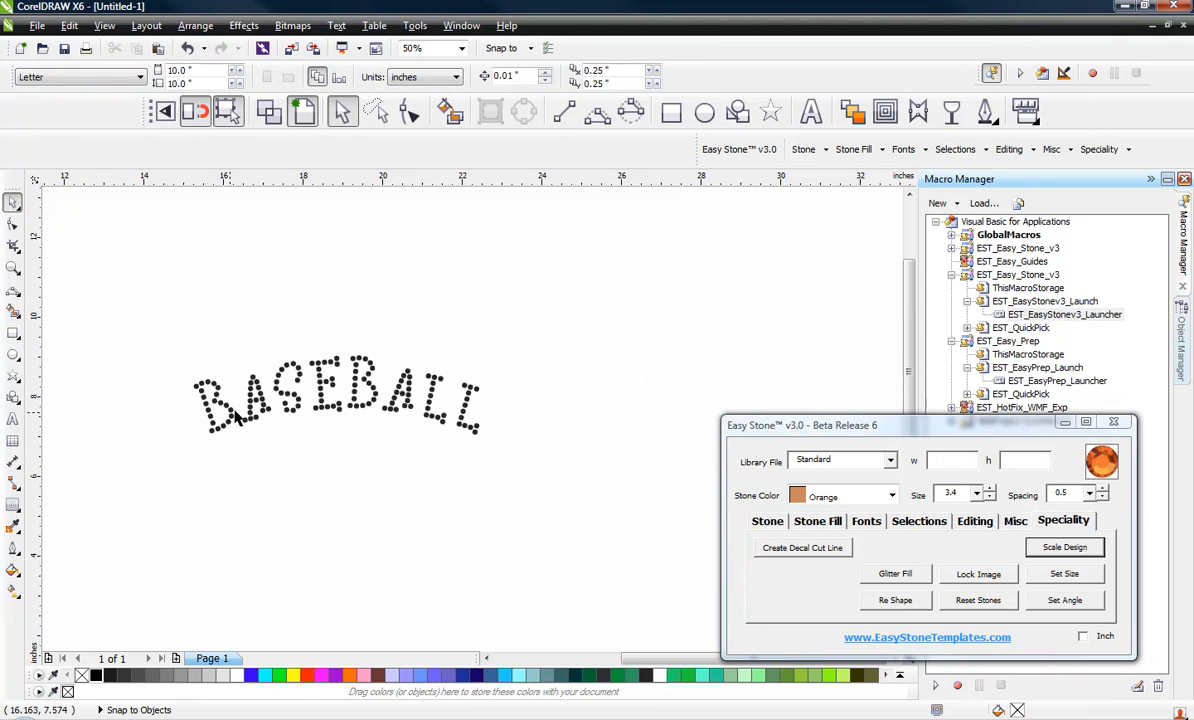
scroll(423, 383, up, 2)
click(529, 398)
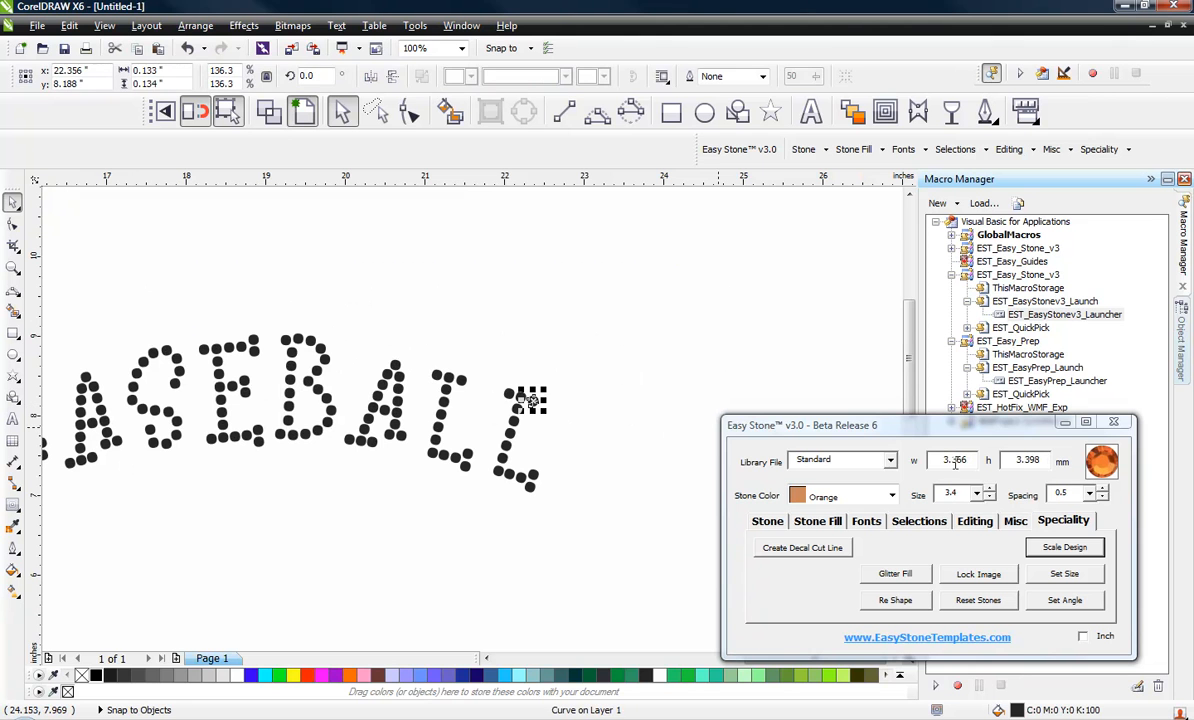
click(697, 406)
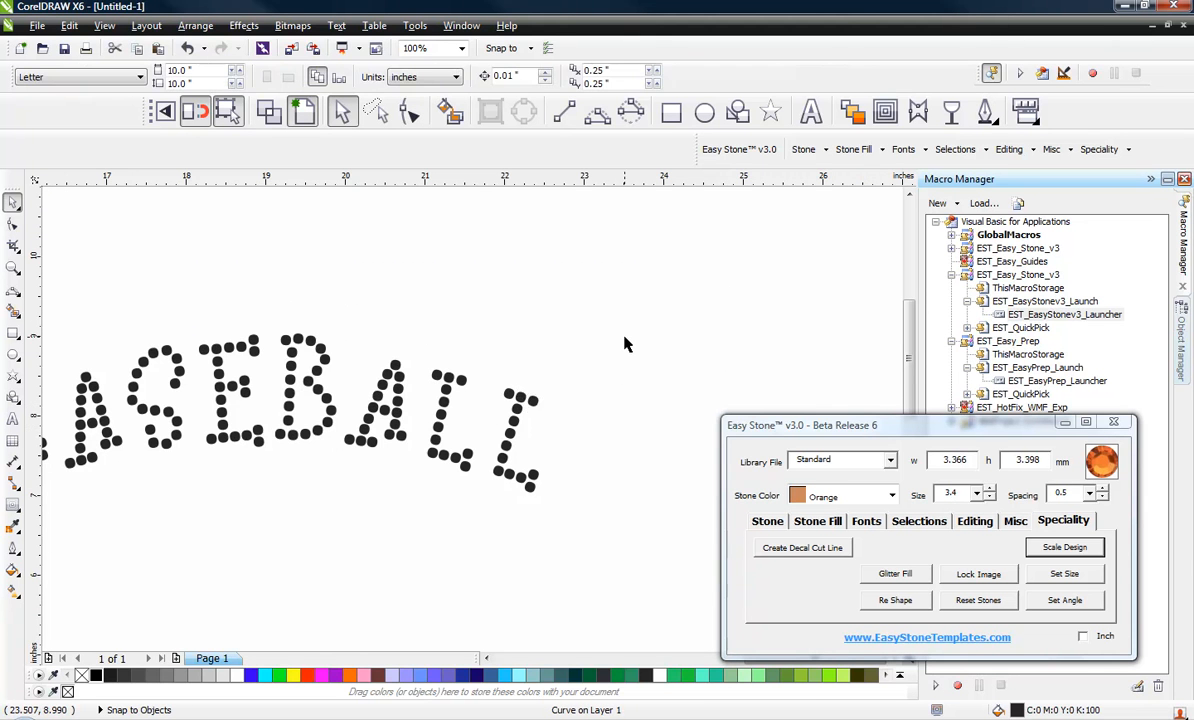
Replace all the BASEBALL stones with true 3.4 mm circles using Resize/Replace and check one stone's dimensions.
scroll(629, 341, down, 2)
drag(666, 298, 265, 452)
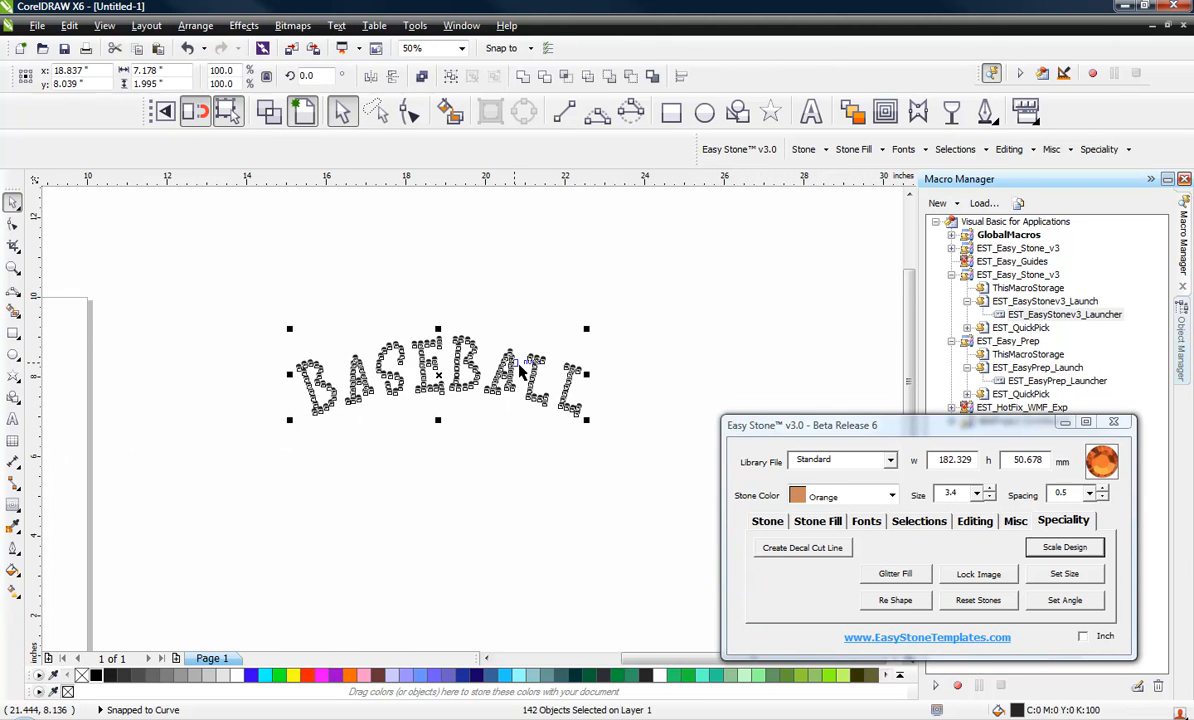
scroll(515, 410, up, 2)
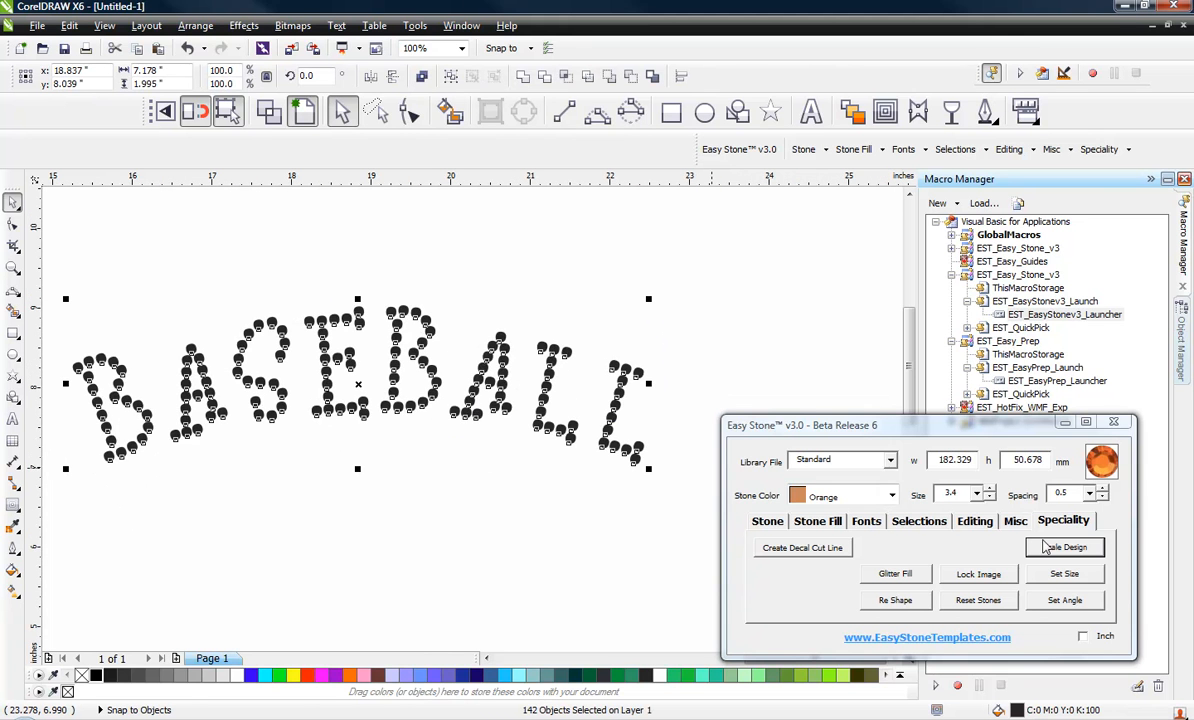
click(769, 522)
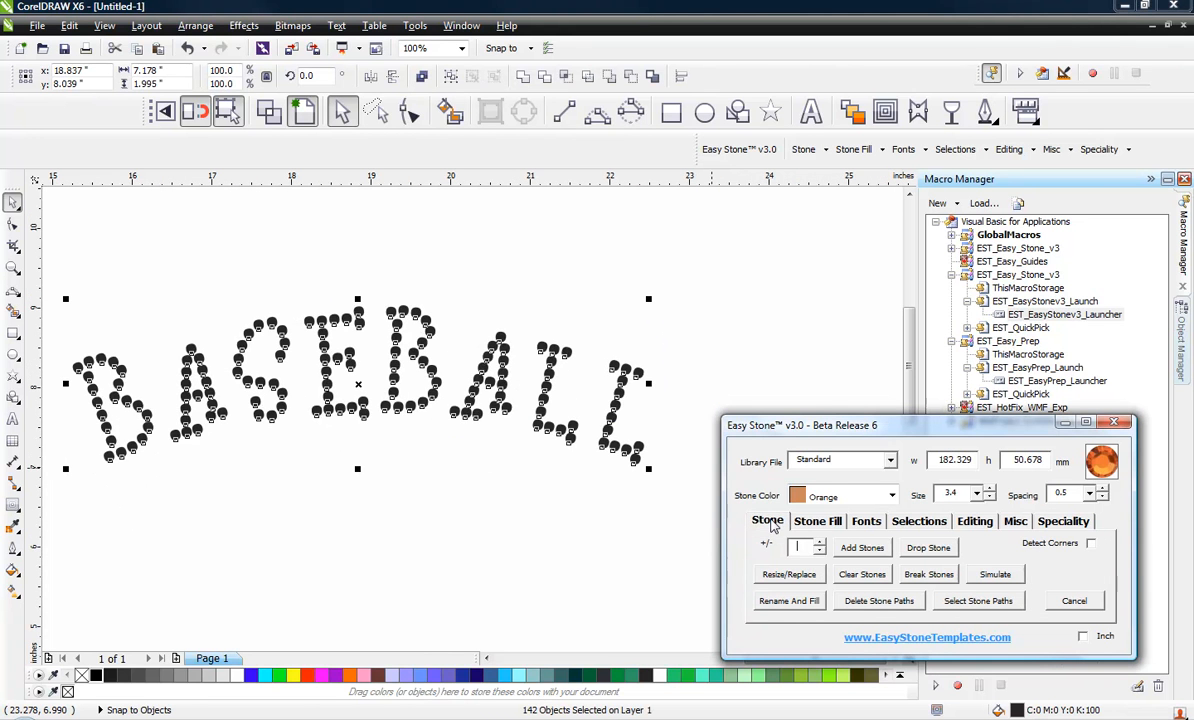
click(797, 577)
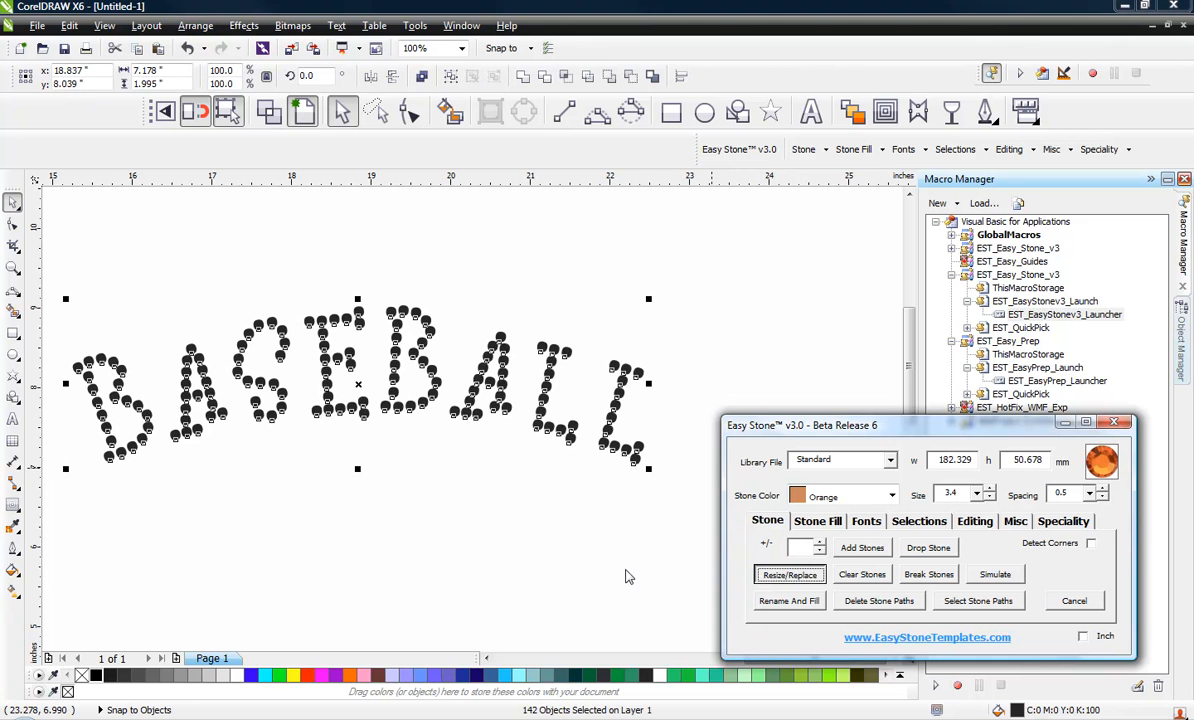
click(578, 533)
scroll(639, 383, up, 2)
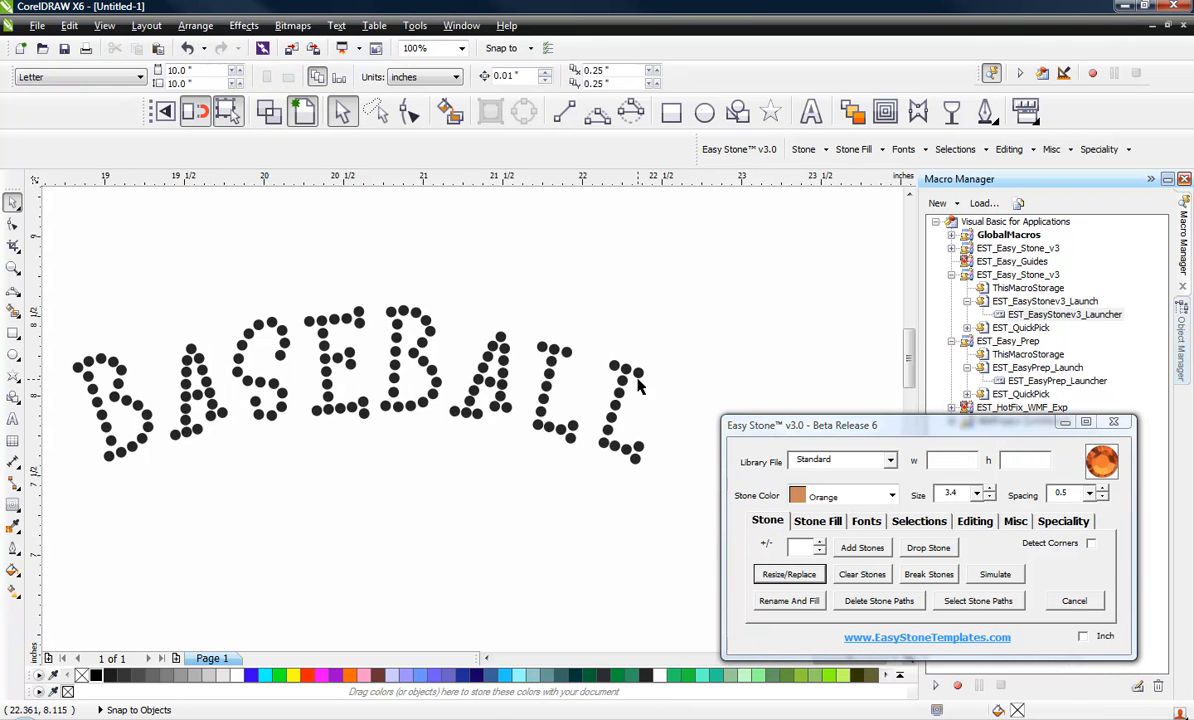
click(640, 350)
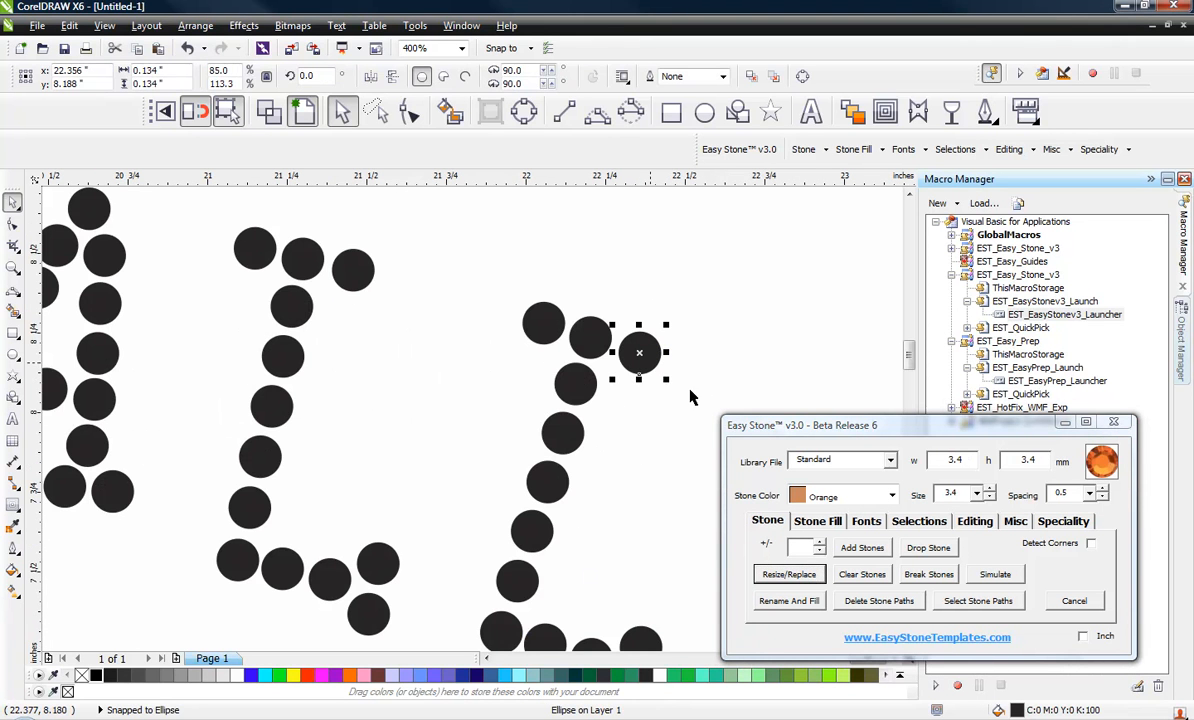
click(749, 333)
Apply Rename And Fill with the Orange stone color to all the BASEBALL stones.
scroll(653, 301, down, 2)
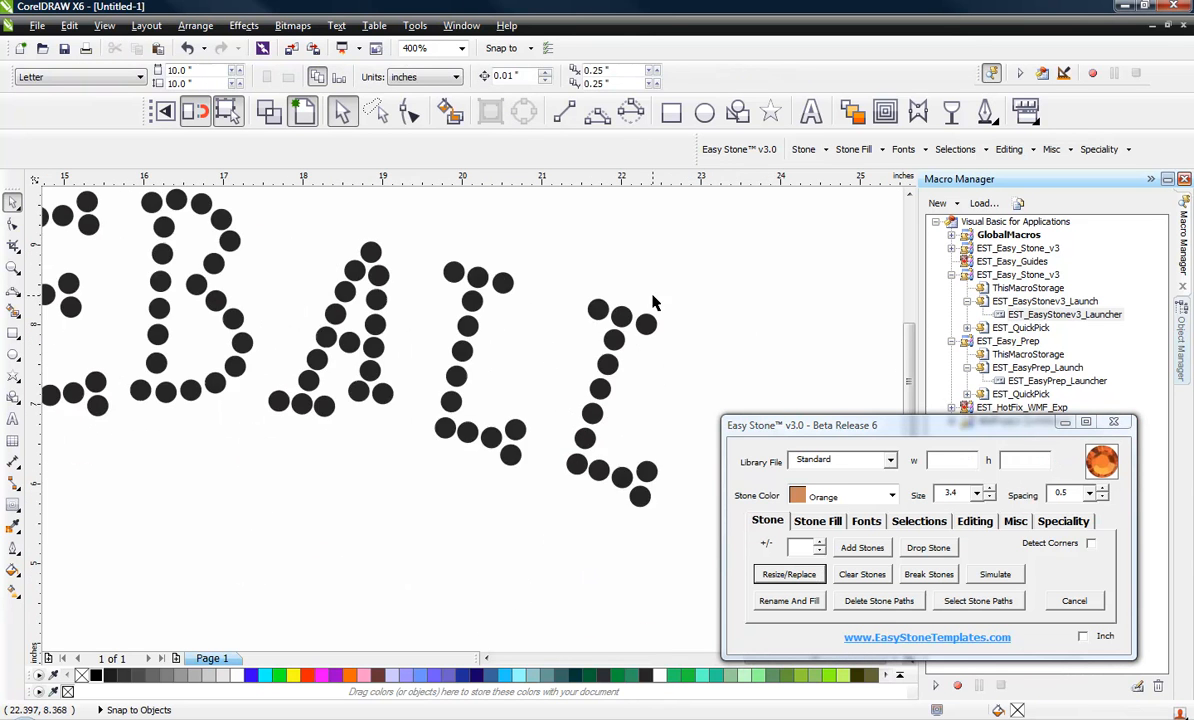
scroll(667, 348, down, 1)
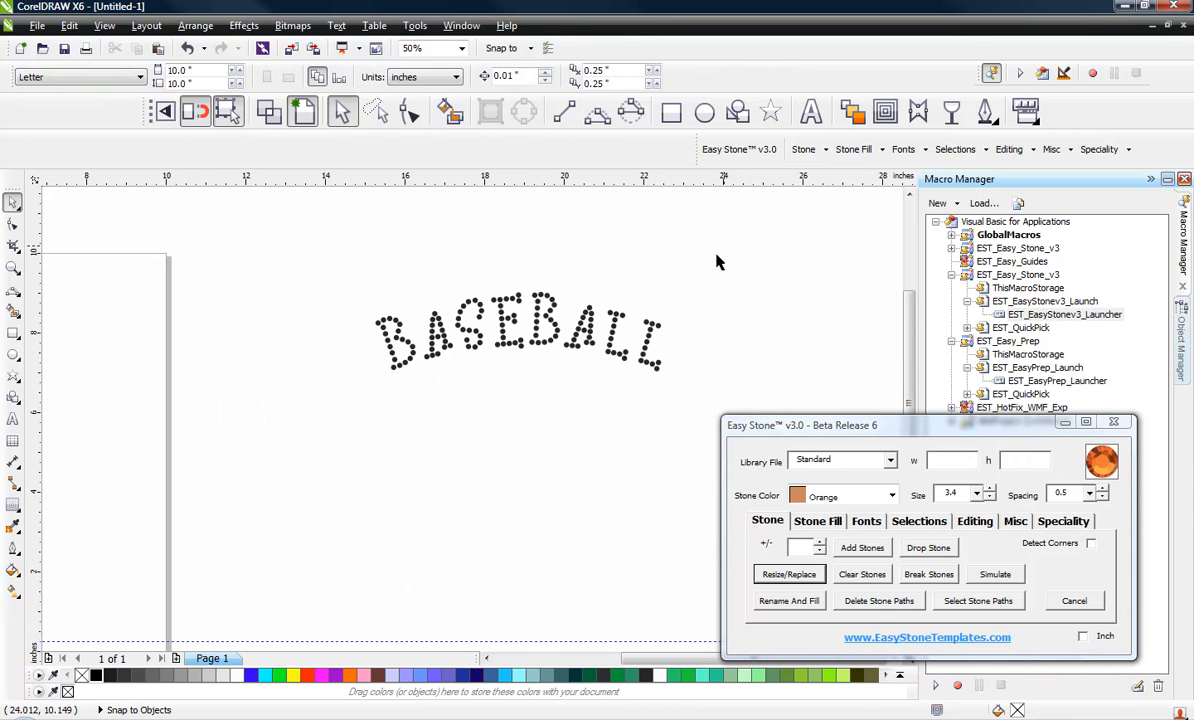
drag(720, 252, 355, 385)
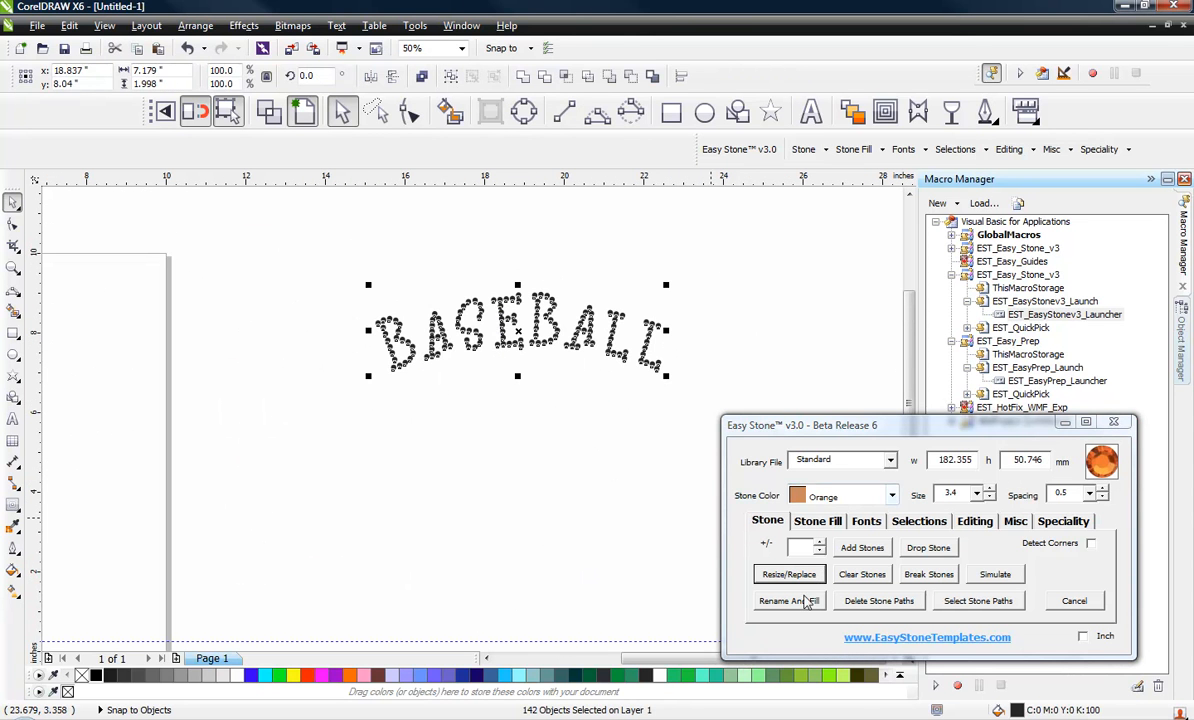
click(789, 601)
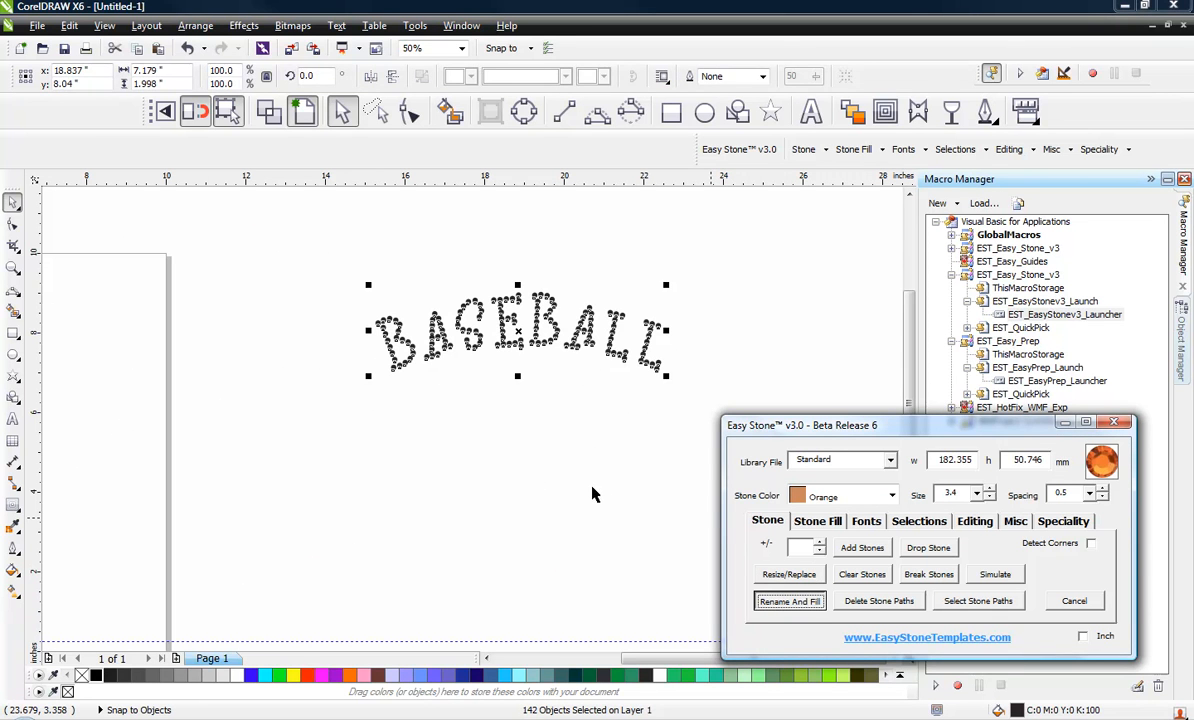
Add a black weedbox with a weed margin of 25 around the BASEBALL stones.
drag(715, 252, 355, 385)
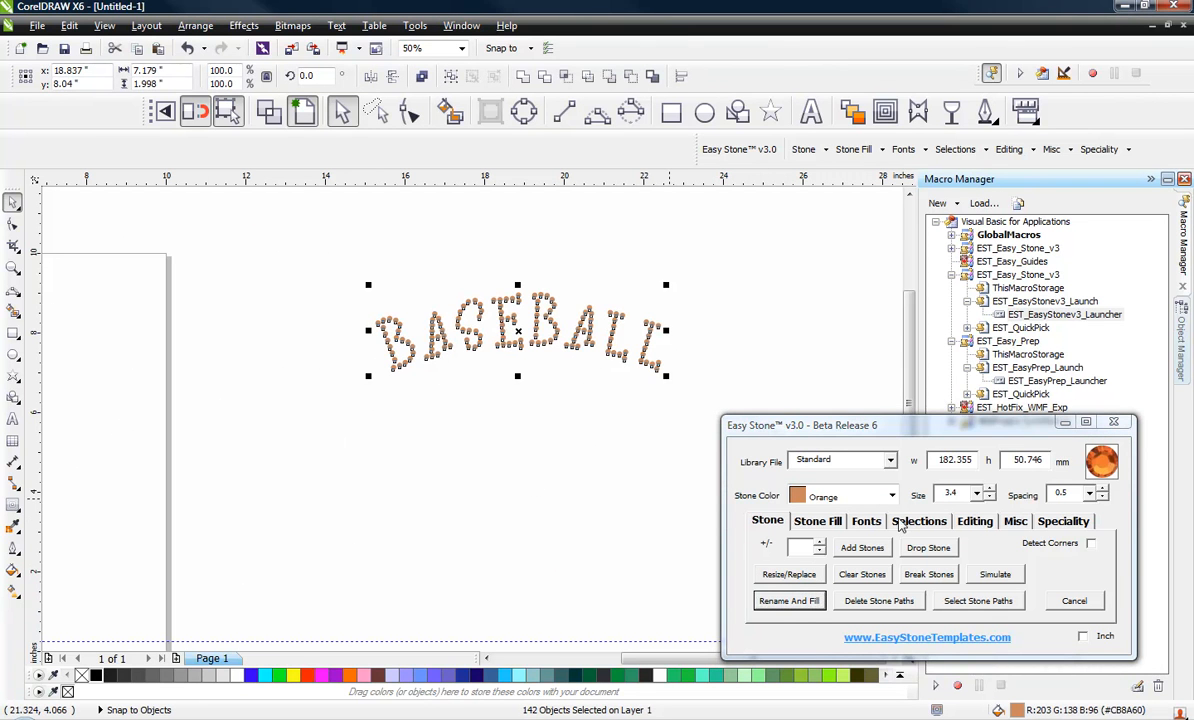
click(1015, 521)
click(787, 547)
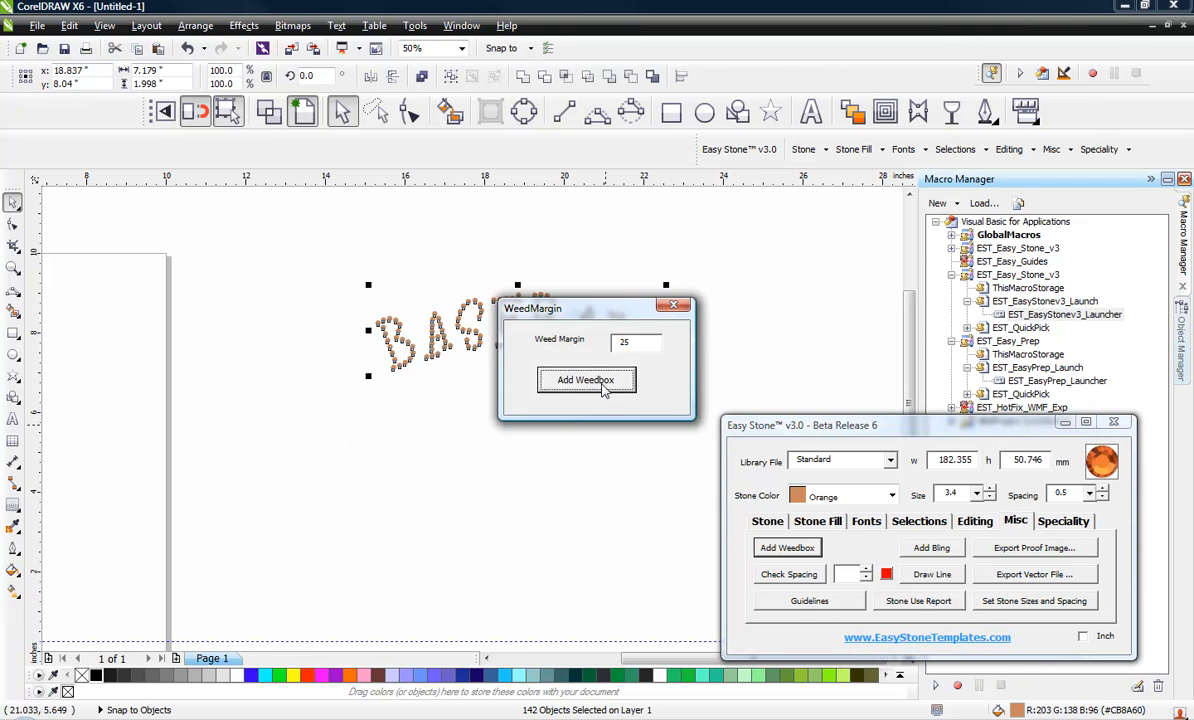
click(738, 286)
Simulate the BASEBALL stones as orange rhinestones on the black background and inspect the rendered lettering.
drag(754, 269, 355, 394)
click(767, 521)
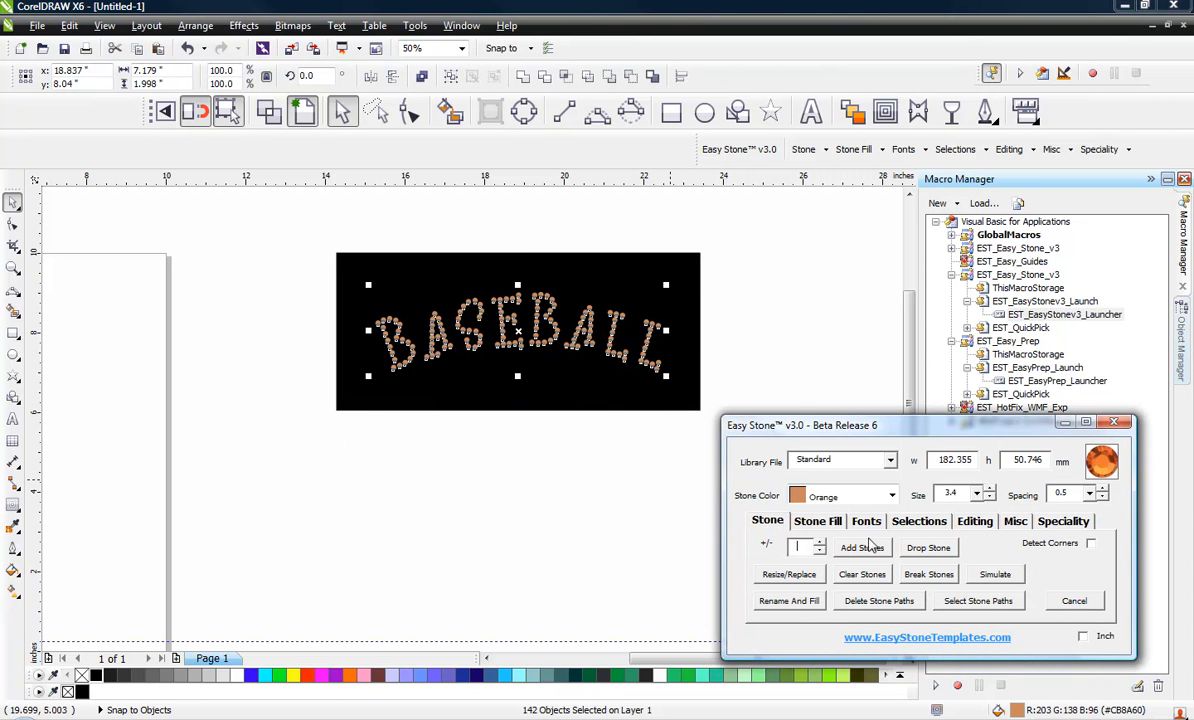
click(995, 575)
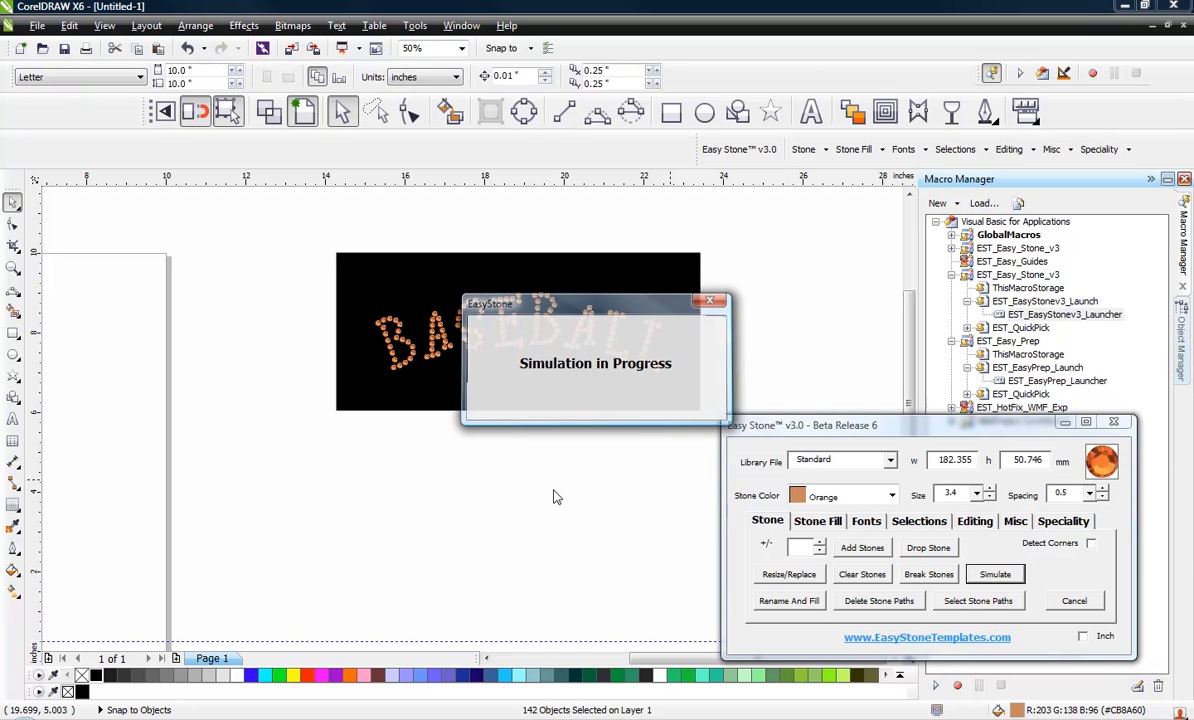
click(618, 394)
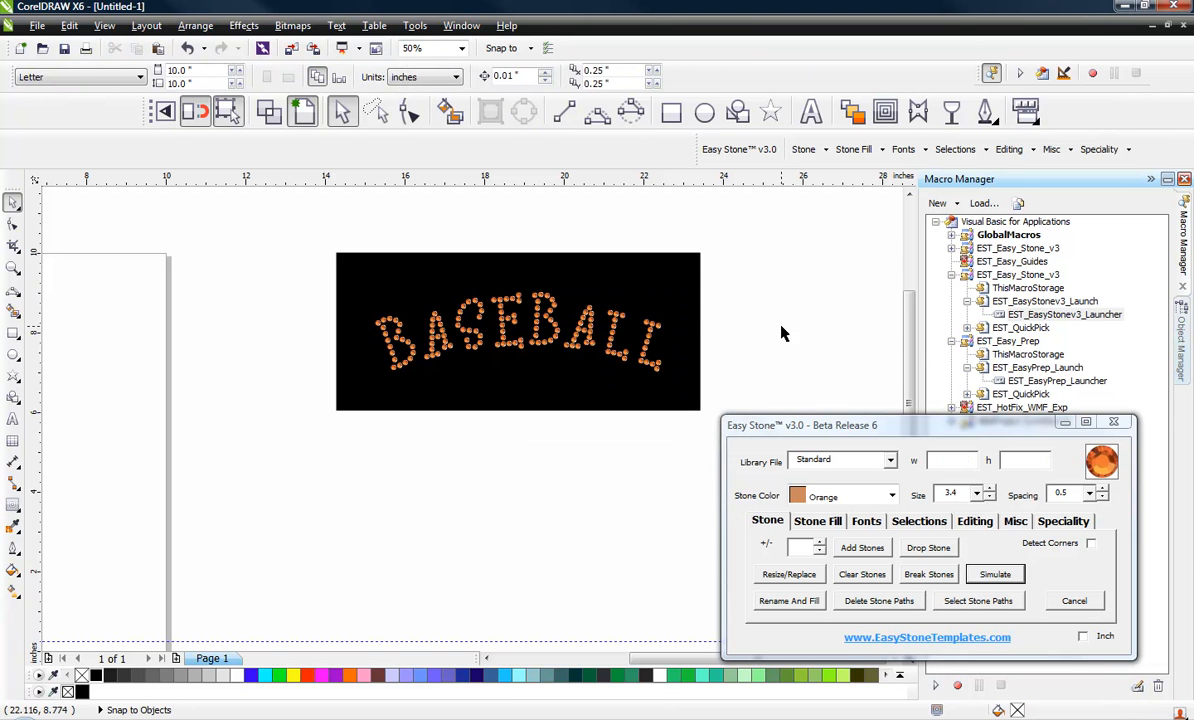
scroll(578, 305, up, 2)
scroll(560, 310, down, 1)
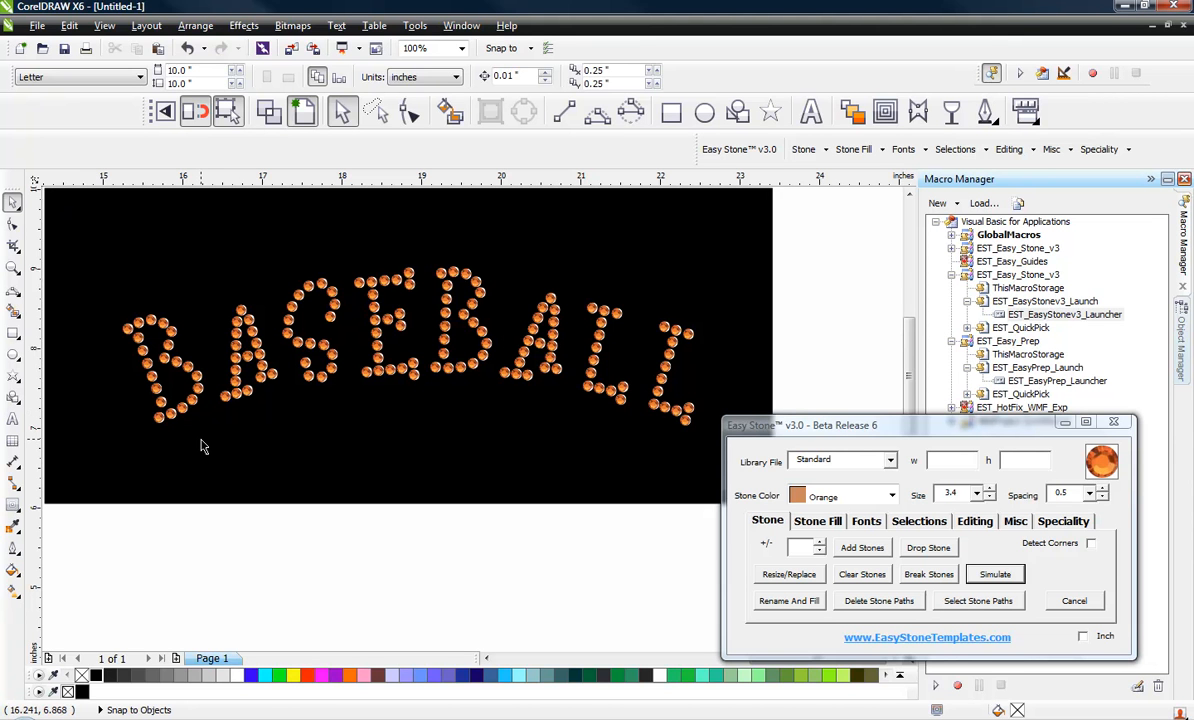
scroll(200, 446, down, 2)
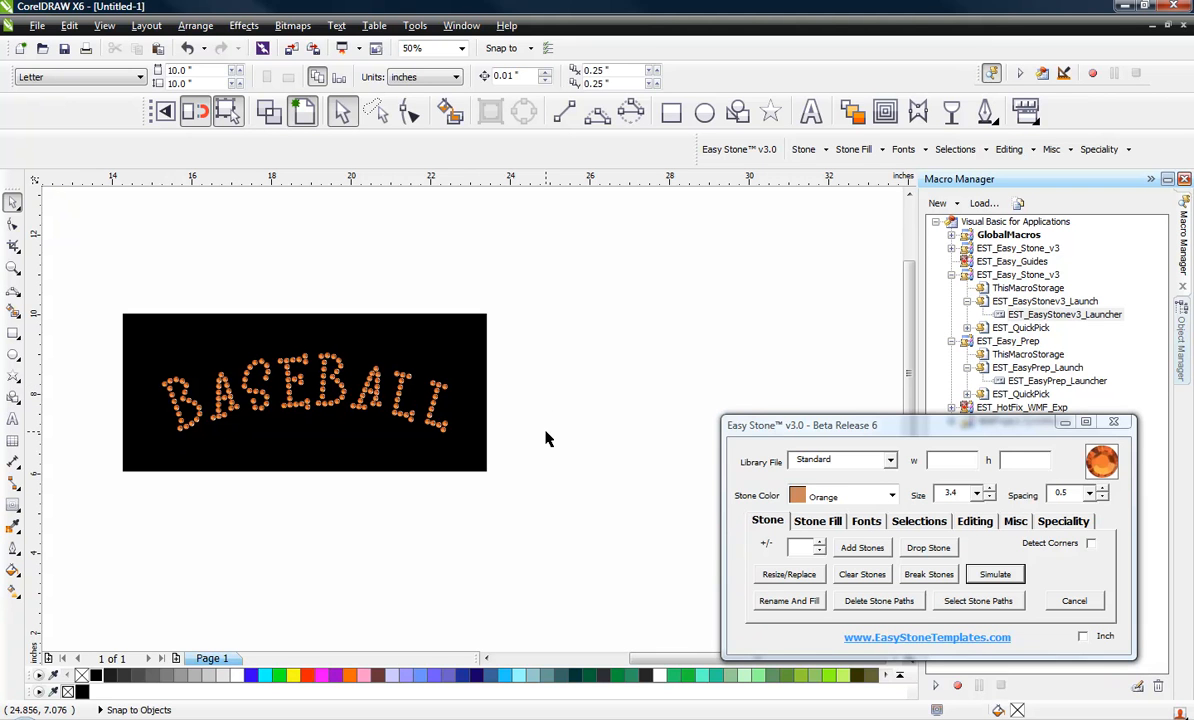
click(866, 528)
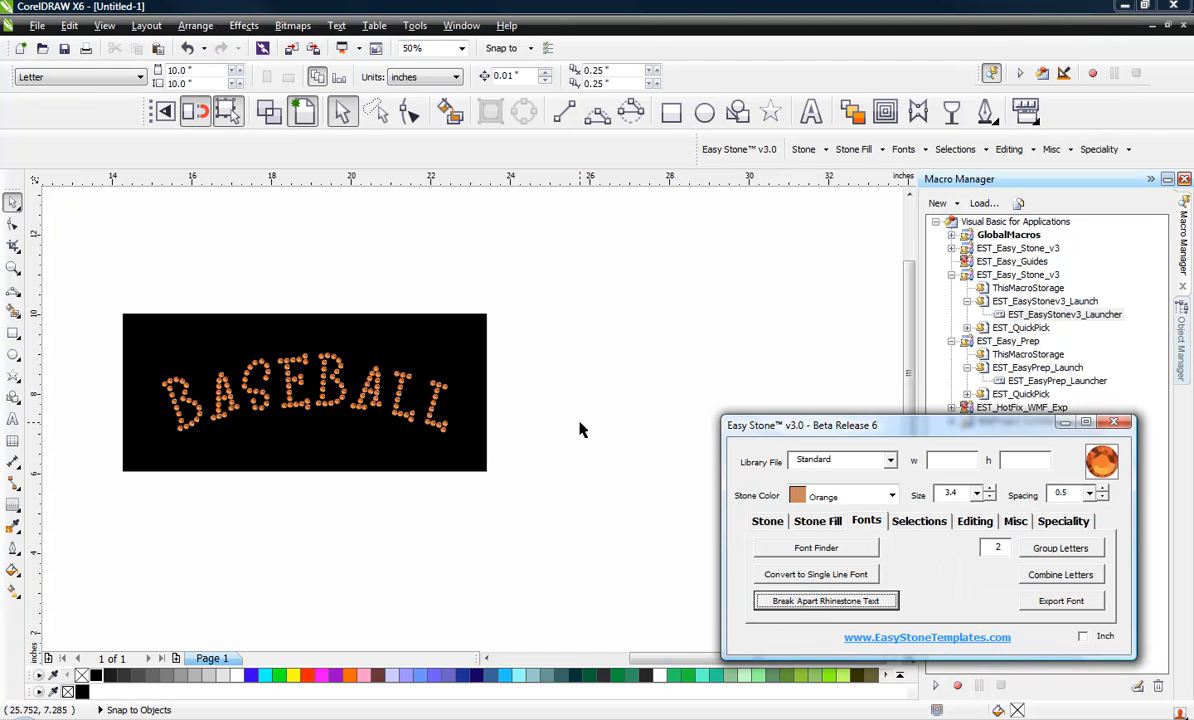
click(632, 383)
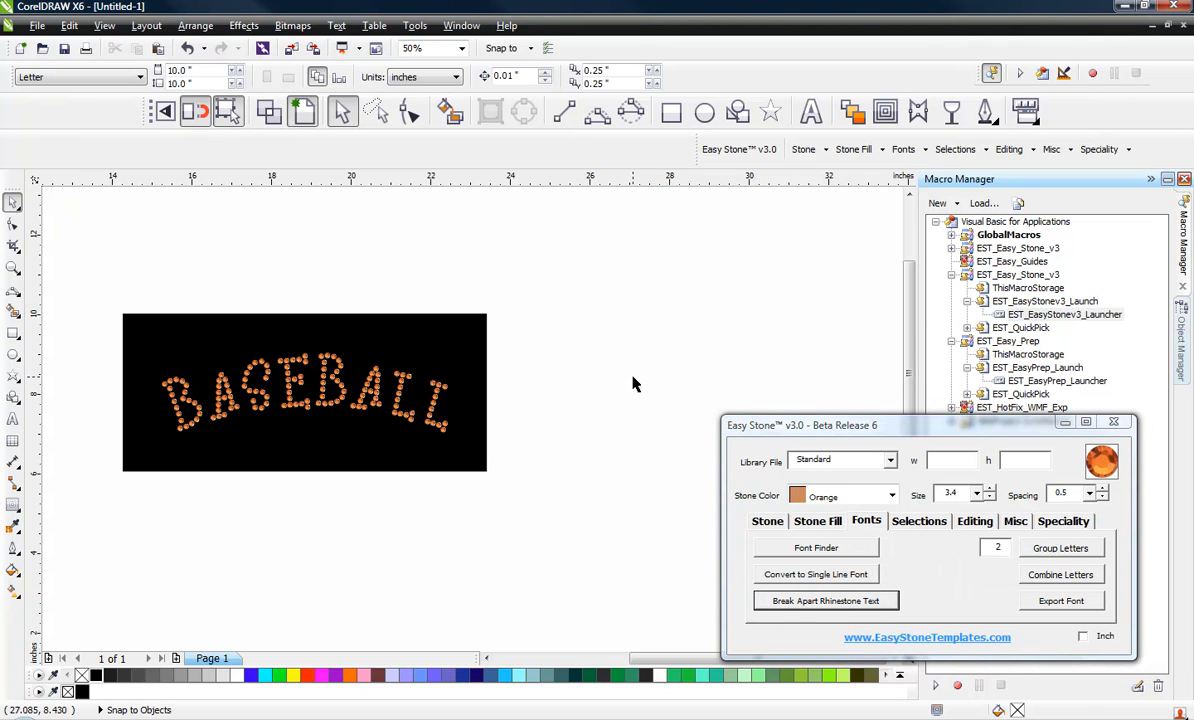